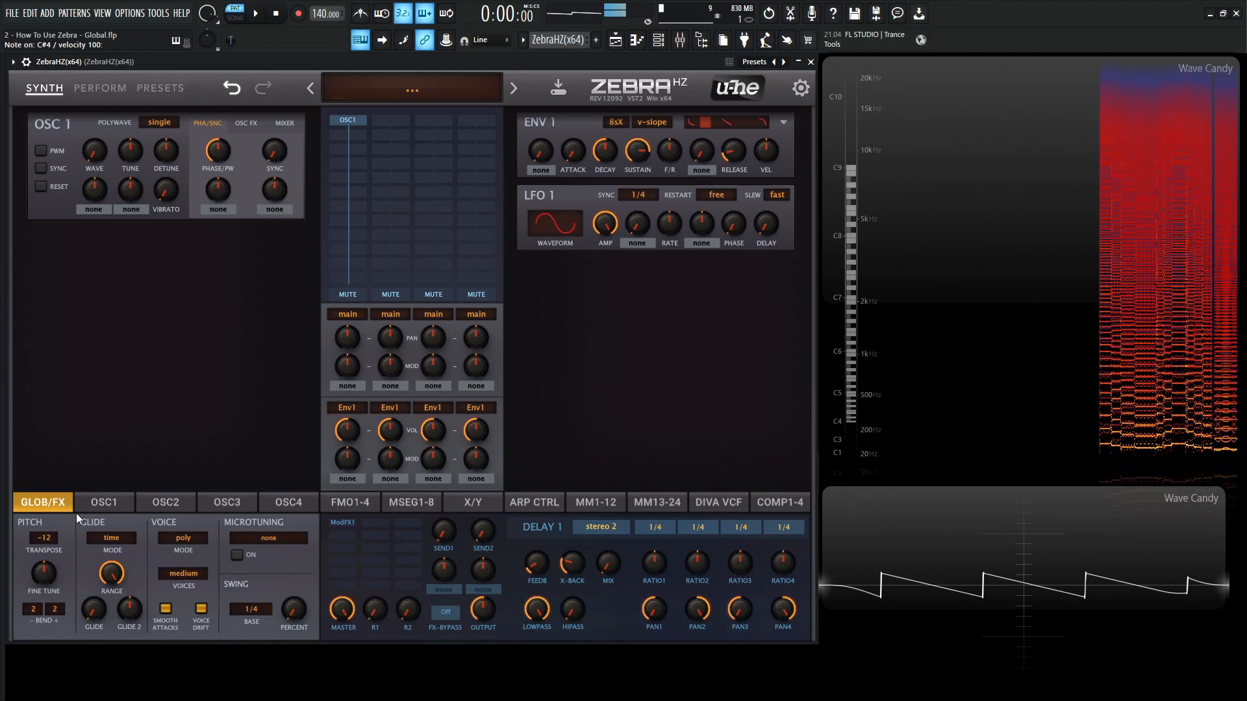
Try the global pitch transpose at 0 and -6, and reset the value display's patch setting to init.
left_click(52, 537)
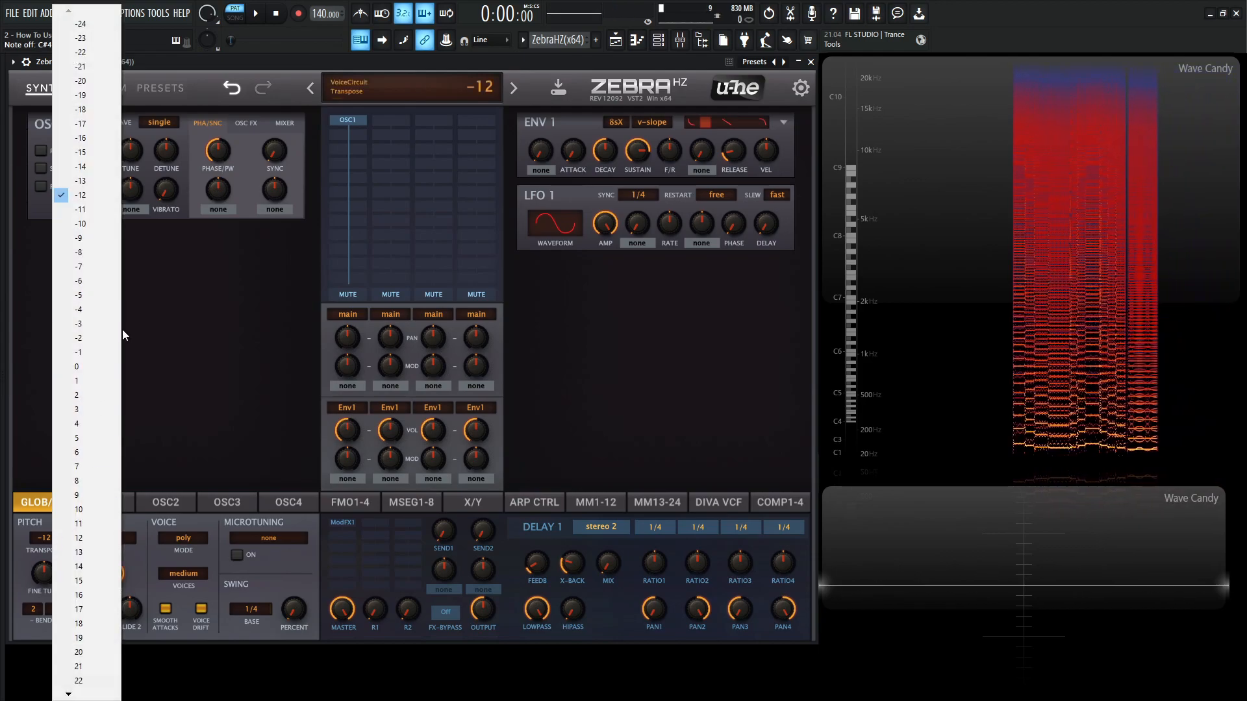
left_click(95, 367)
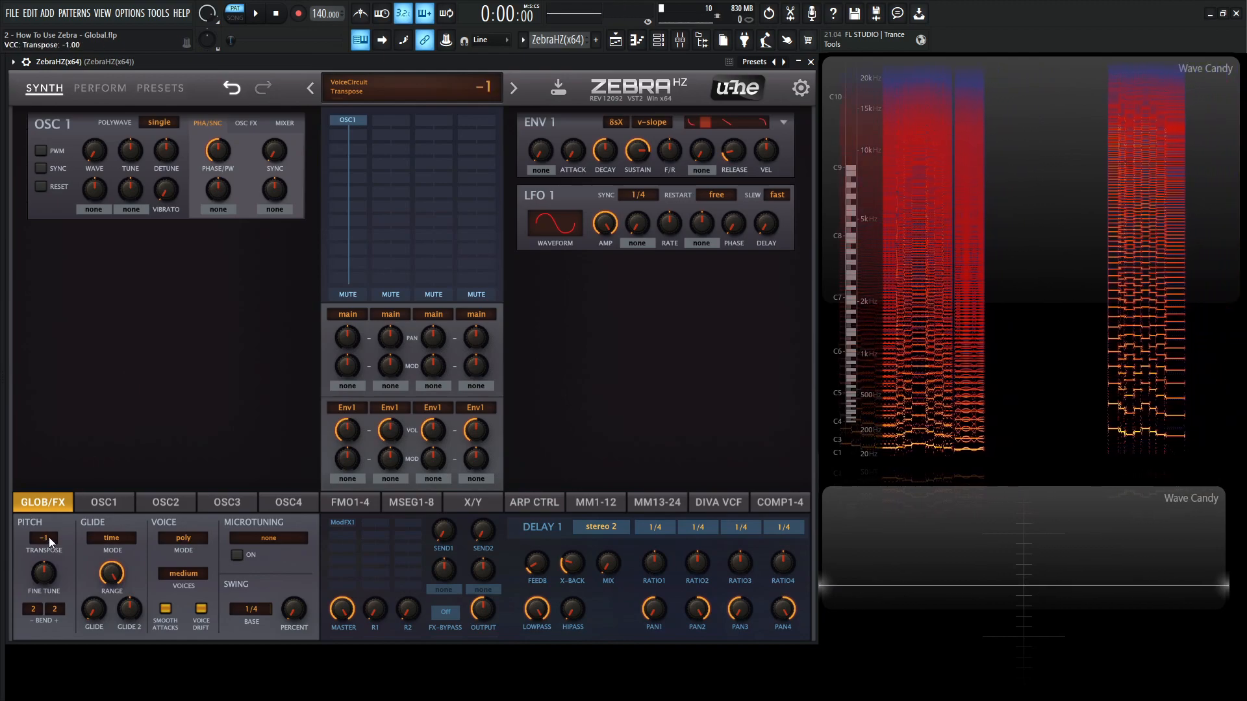
scroll(49, 537, "down", 6)
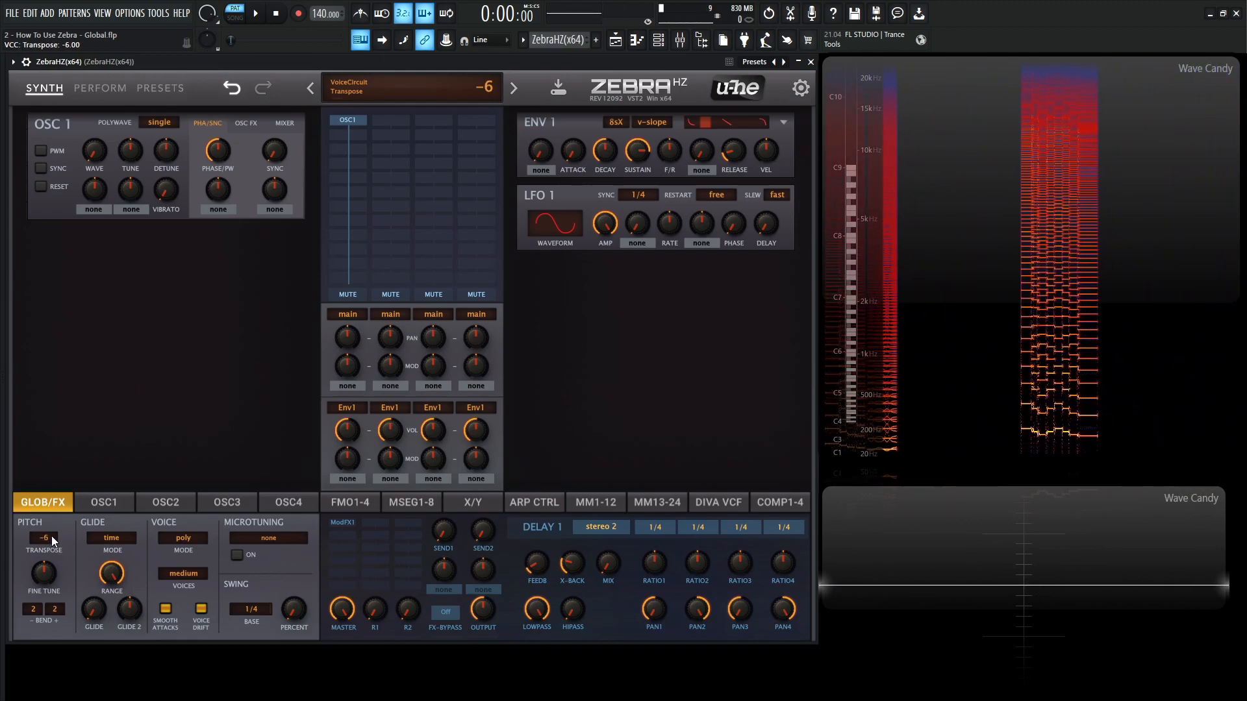
right_click(400, 85)
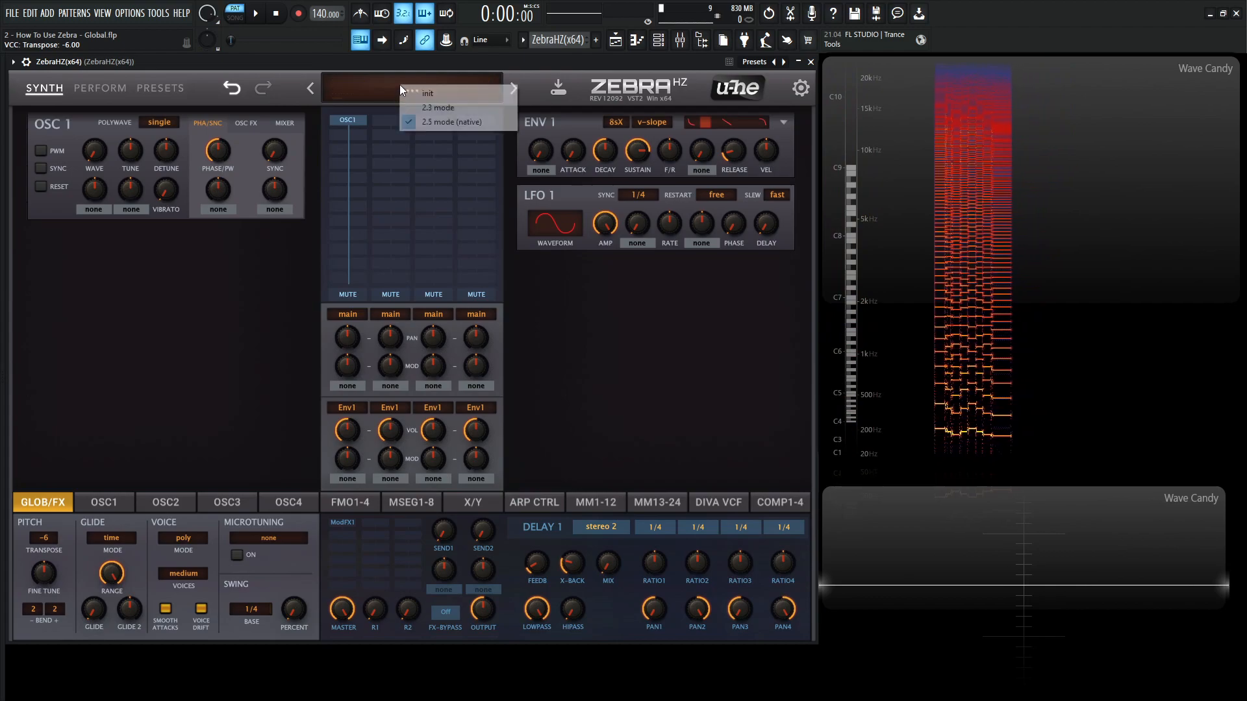
left_click(412, 93)
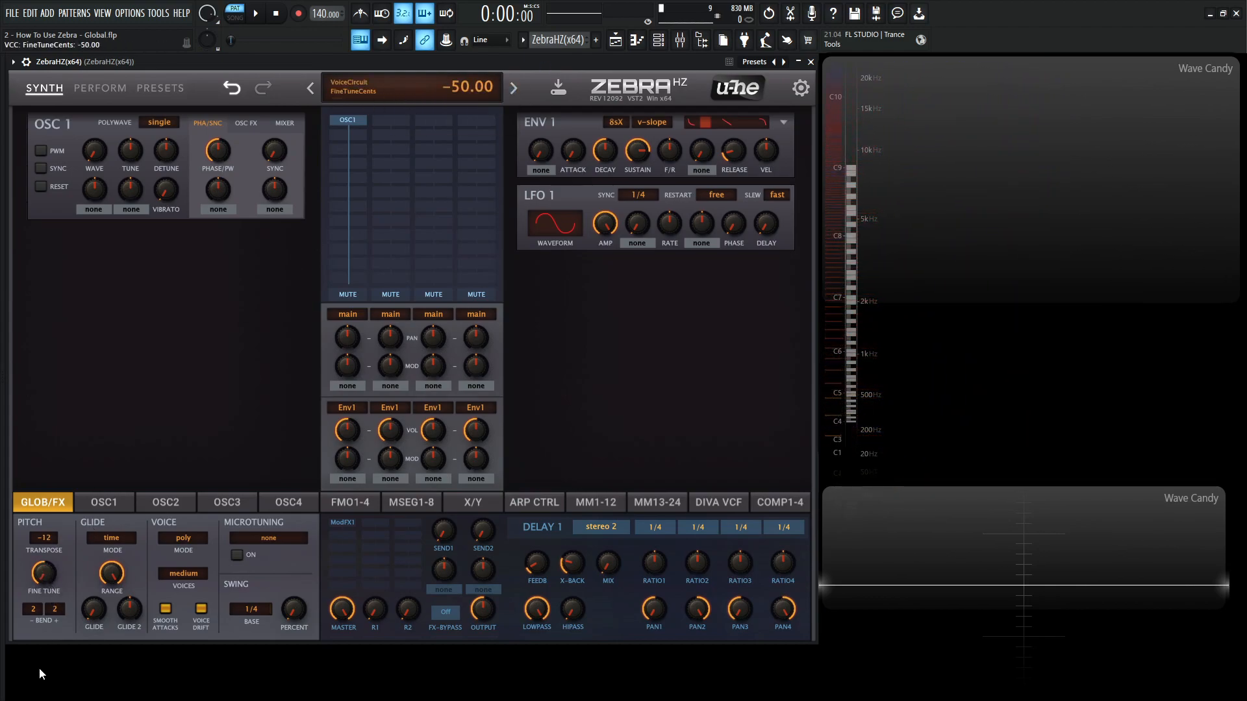
Sweep the global Fine Tune between its negative and positive extremes, and return it to 0.00.
left_click_drag(39, 676, 68, 410)
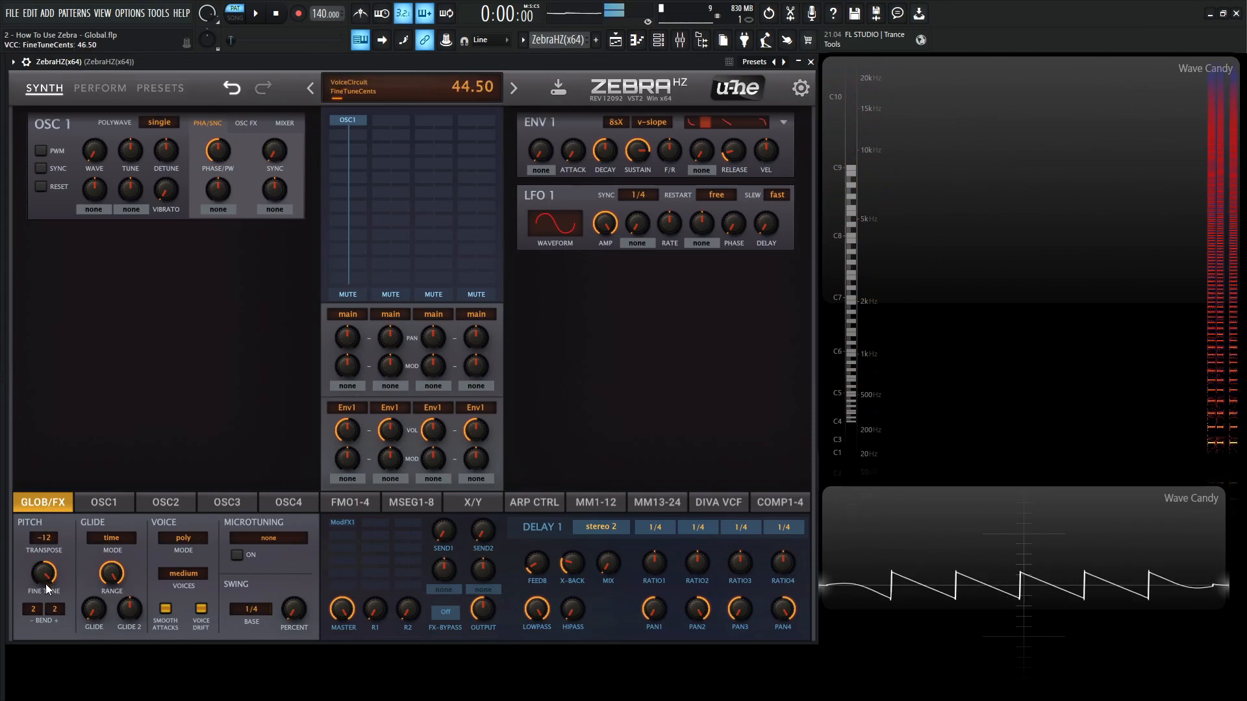
scroll(45, 575, "down", 8)
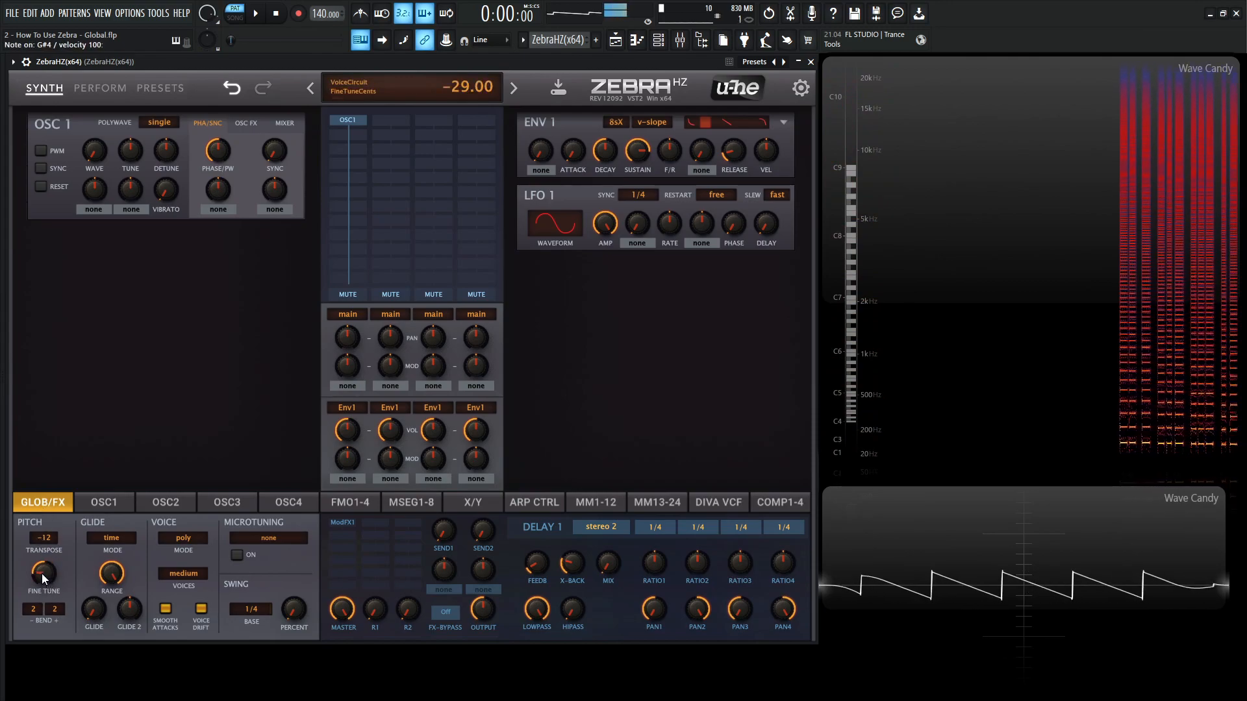
scroll(43, 575, "down", 2)
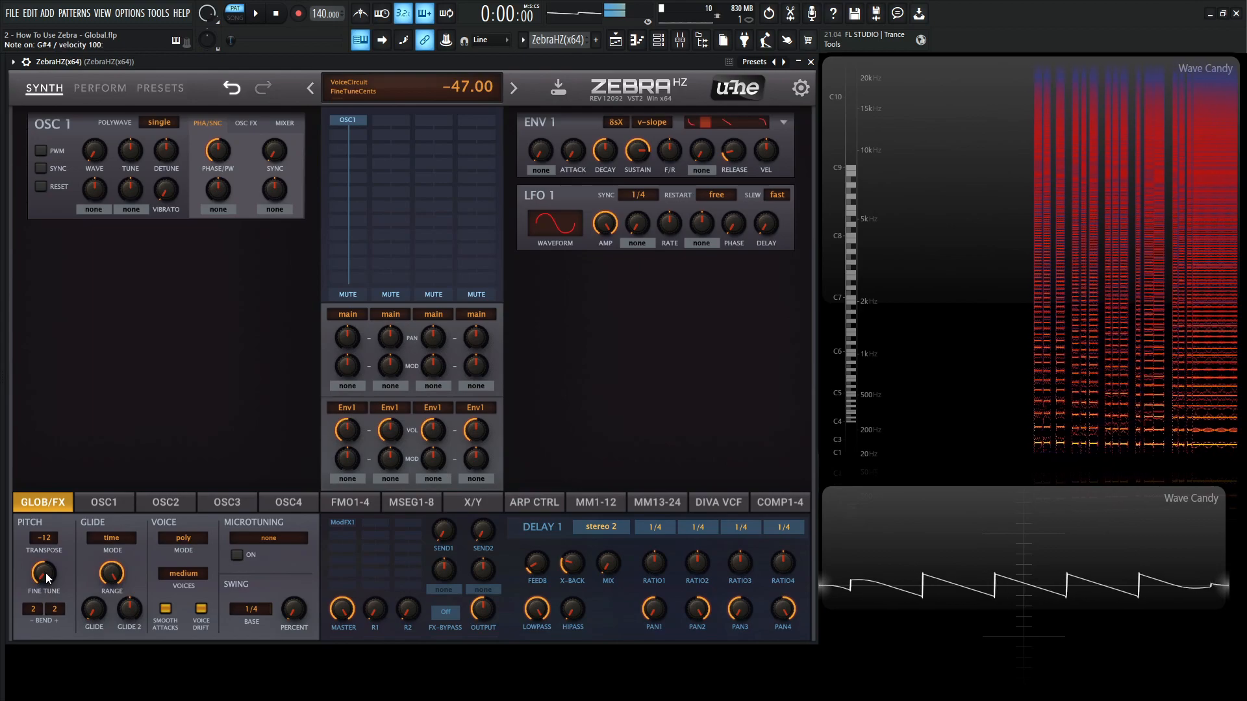
double_click(46, 573)
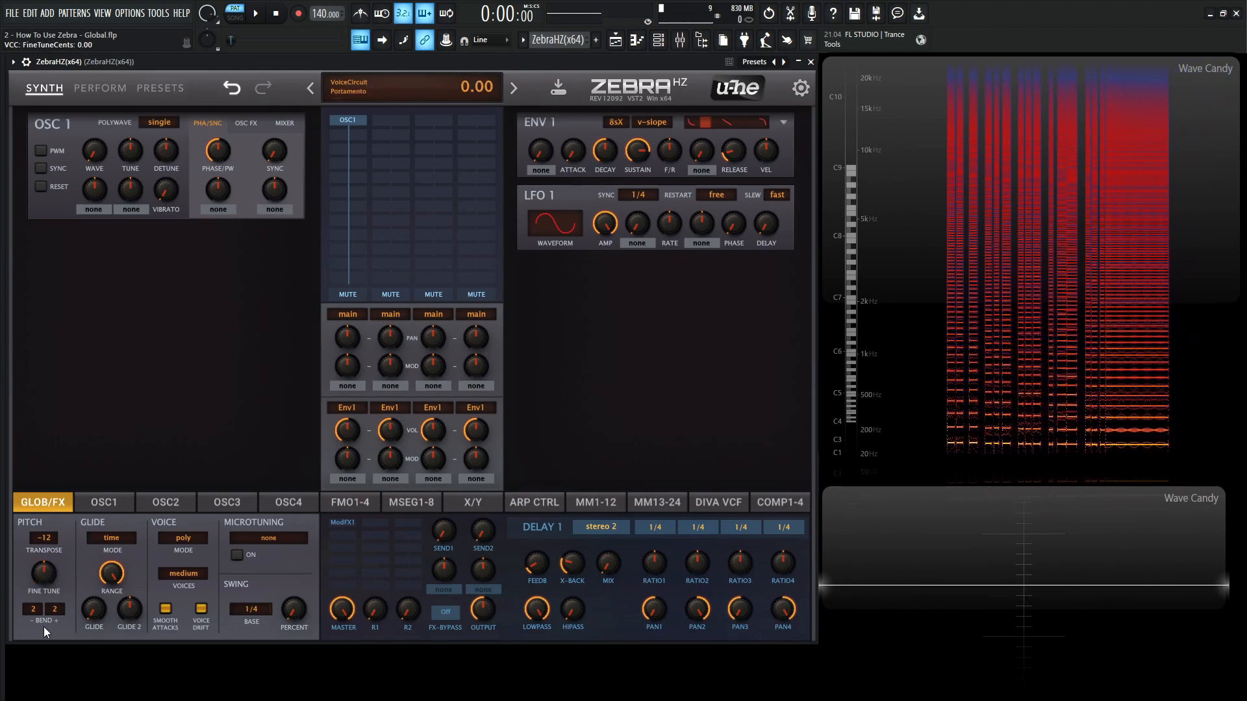
Examine the available semitone ranges for pitch bend down and pitch bend up without choosing a new one.
left_click(36, 611)
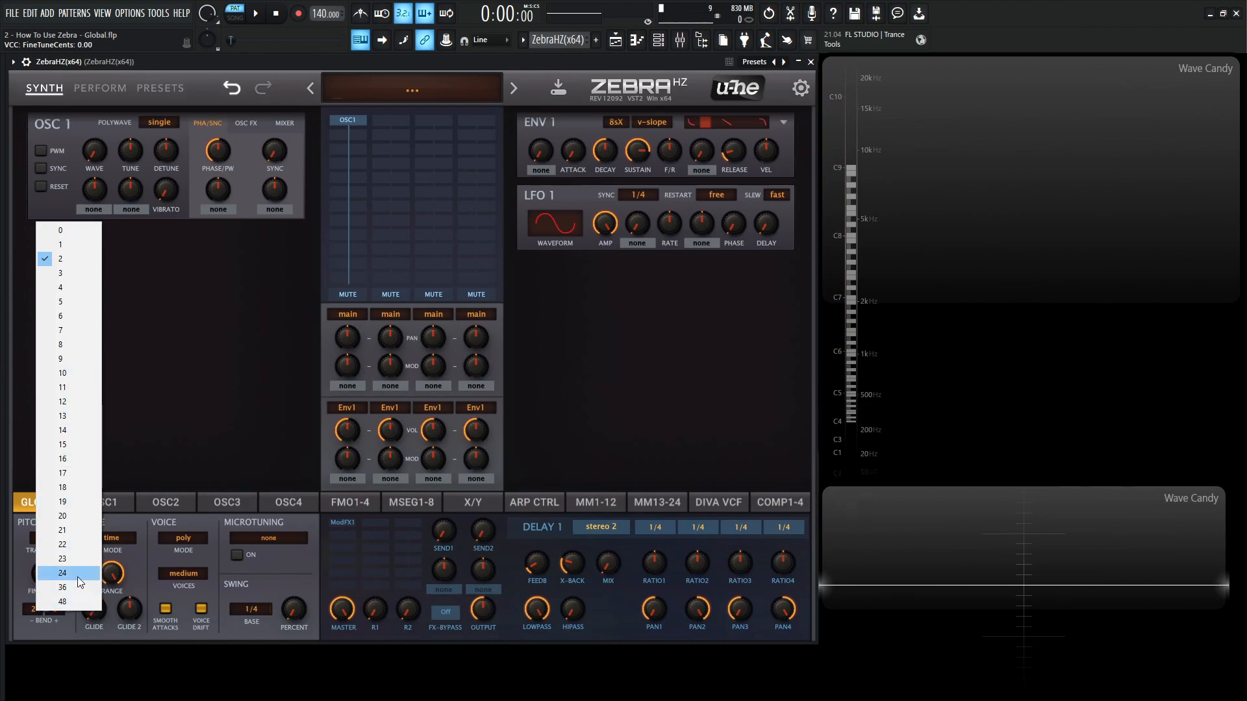
left_click(58, 627)
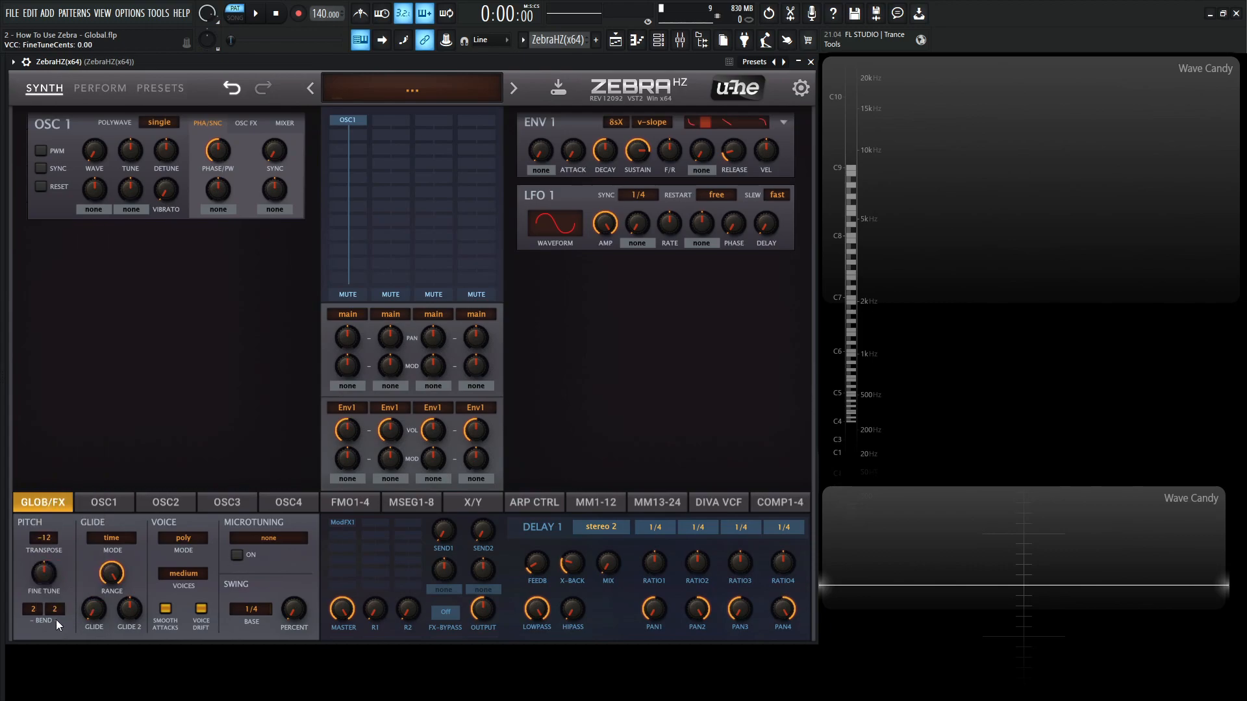
left_click(57, 609)
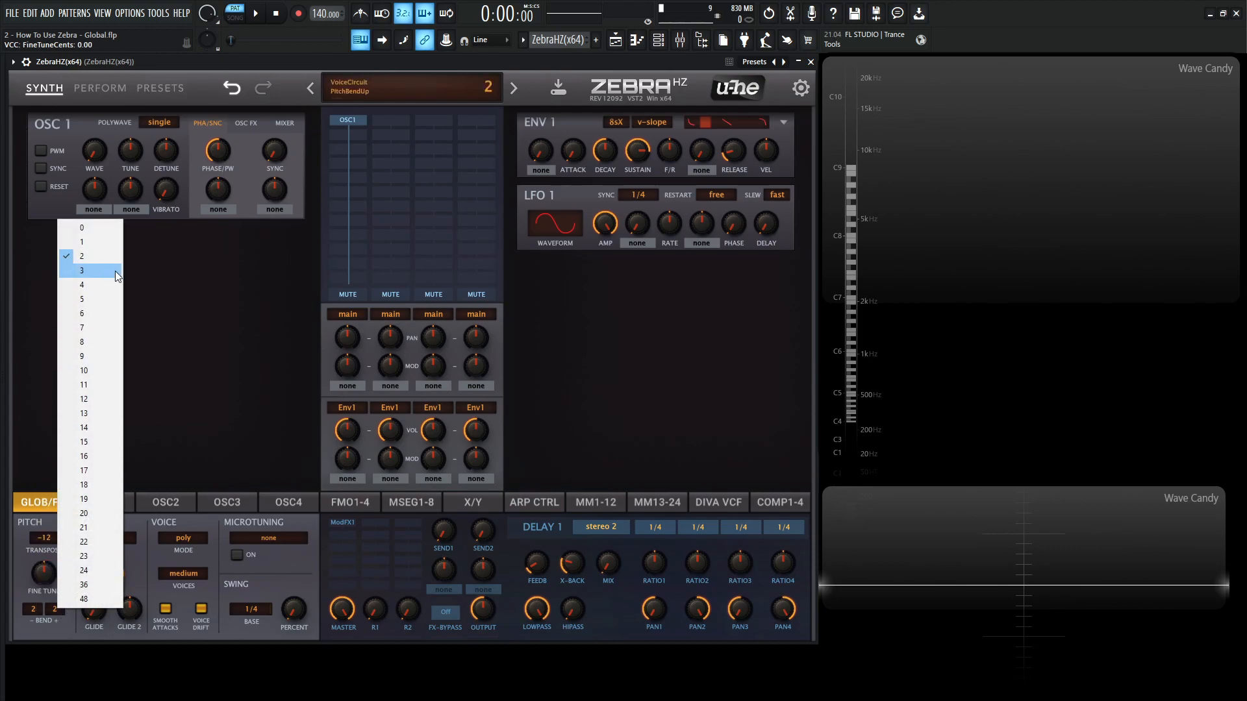
left_click(70, 627)
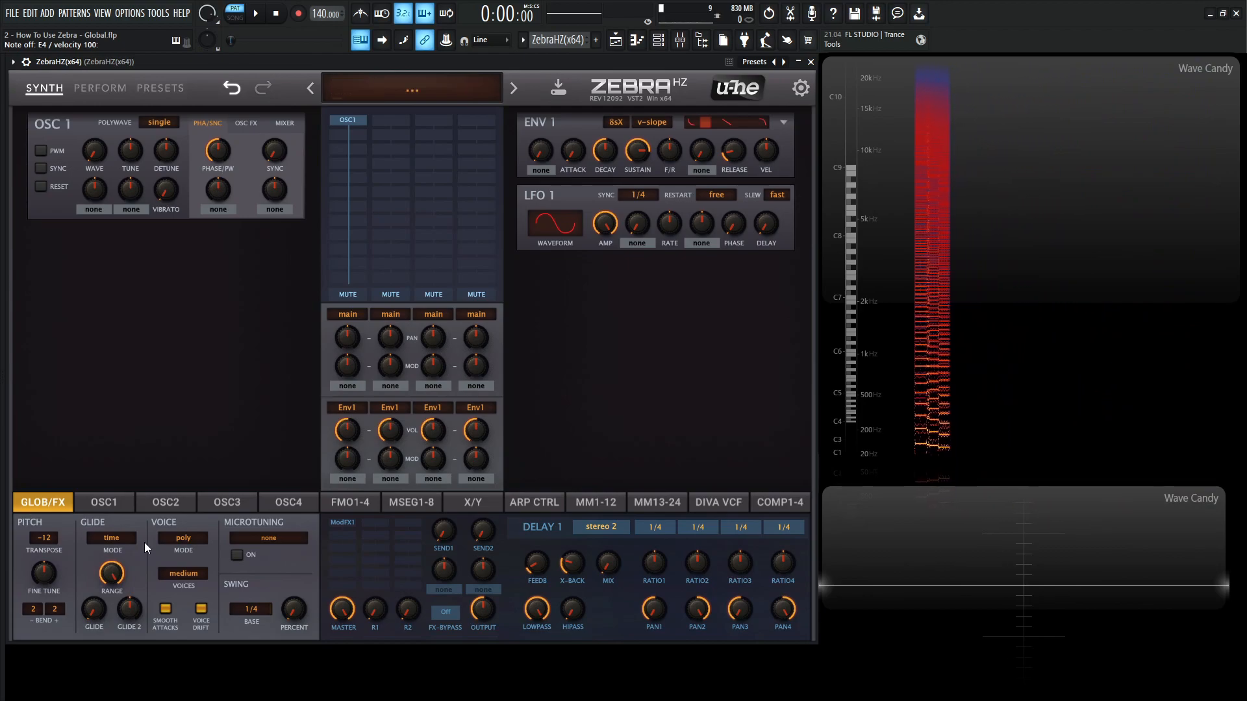
Play a few alternating notes to audition how the patch moves from one pitch to another.
key("h")
key("e")
key("h")
key("e")
key("g")
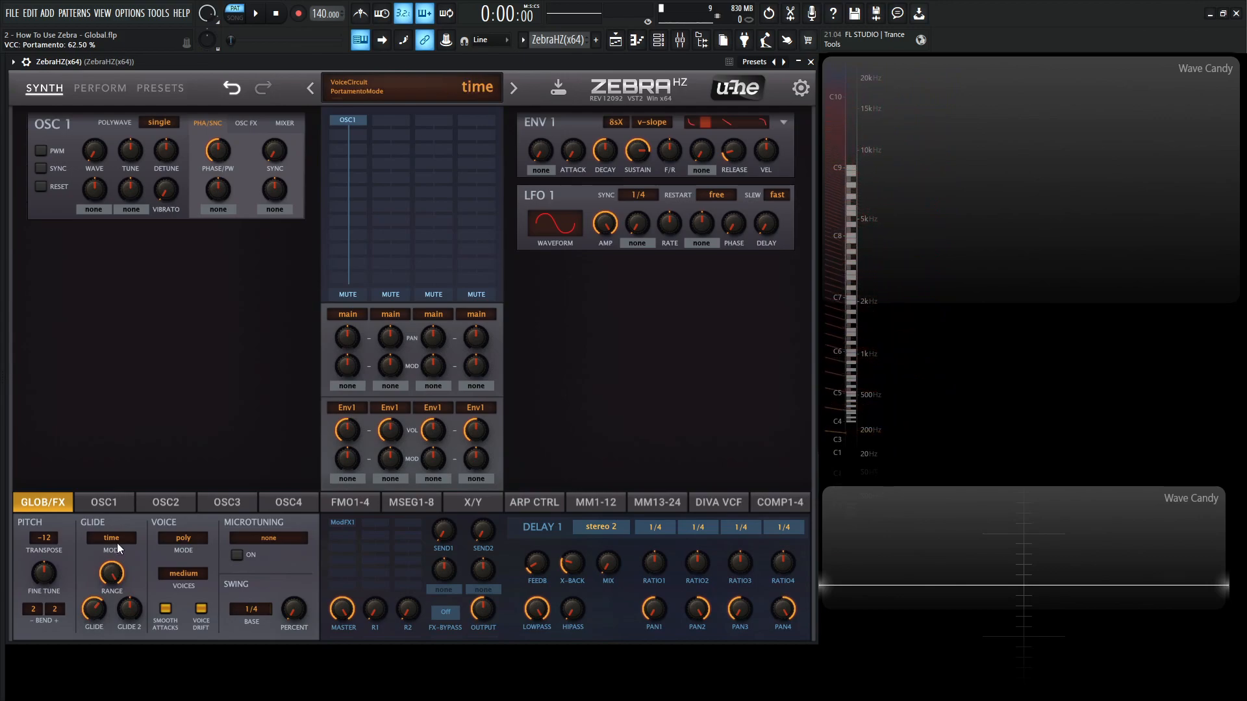
Compare the rate and time glide modes, keep time, and set the Glide amount to 33.50.
left_click(150, 560)
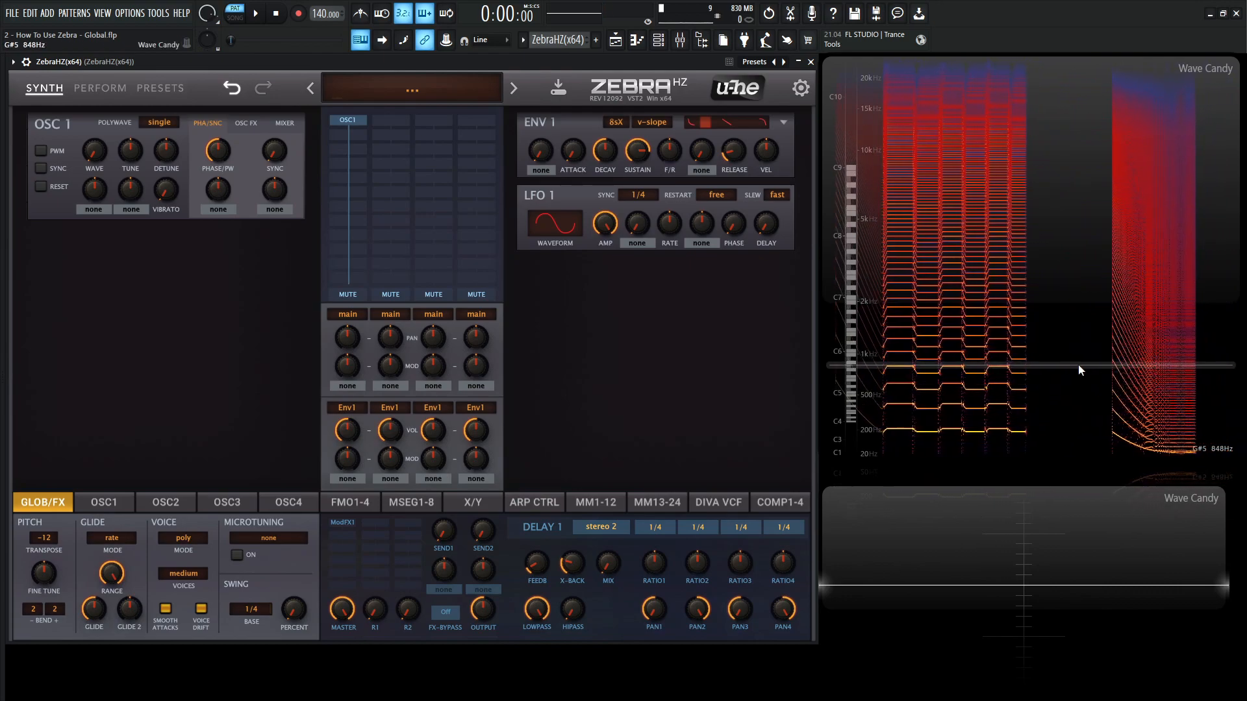
left_click(103, 549)
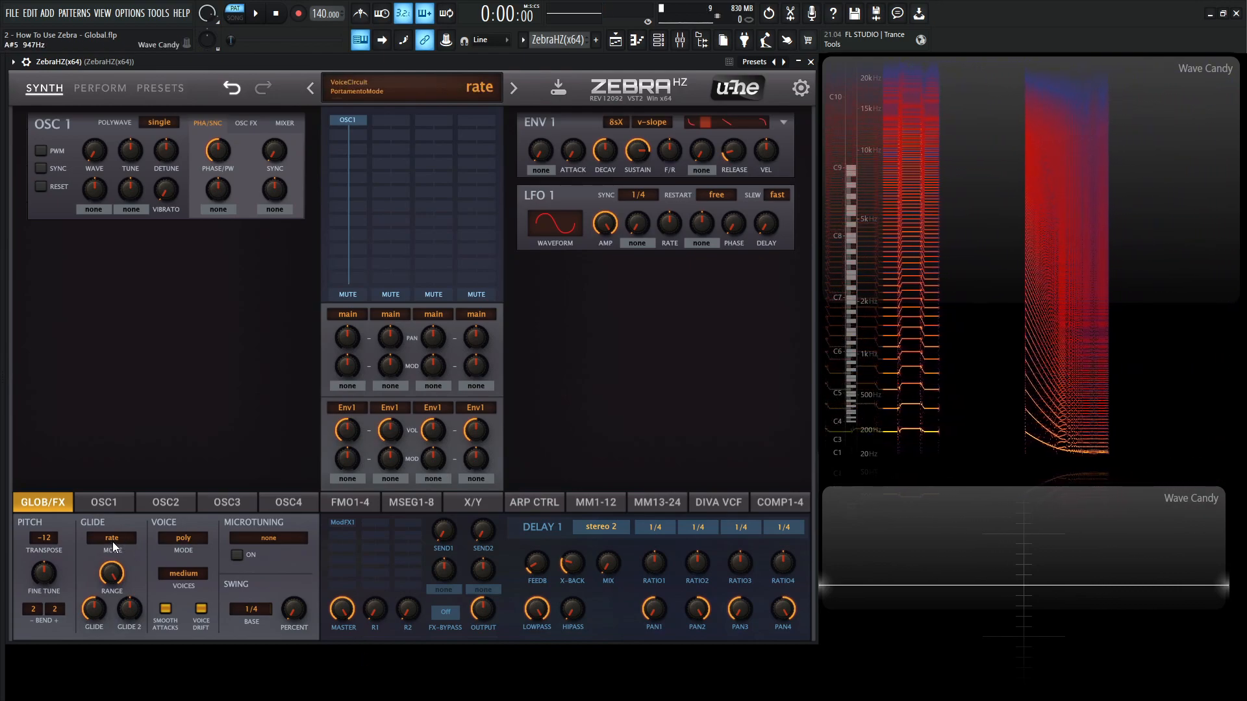
left_click(148, 547)
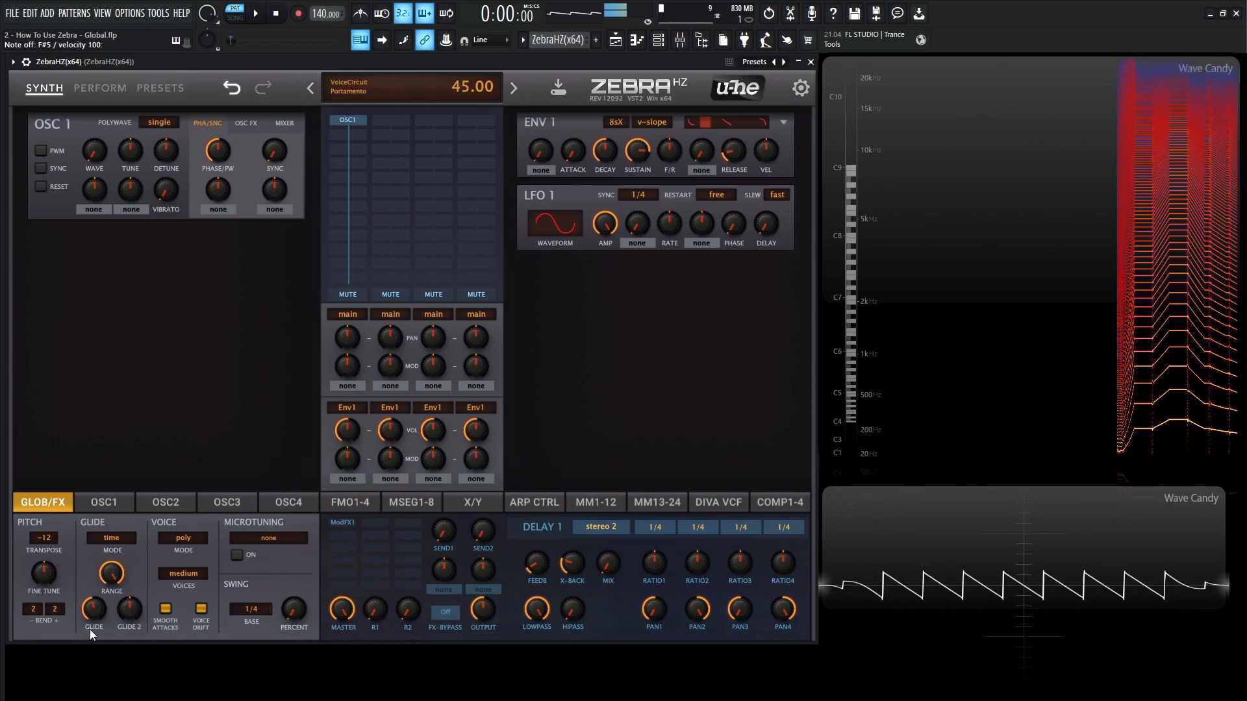
left_click_drag(111, 621, 100, 622)
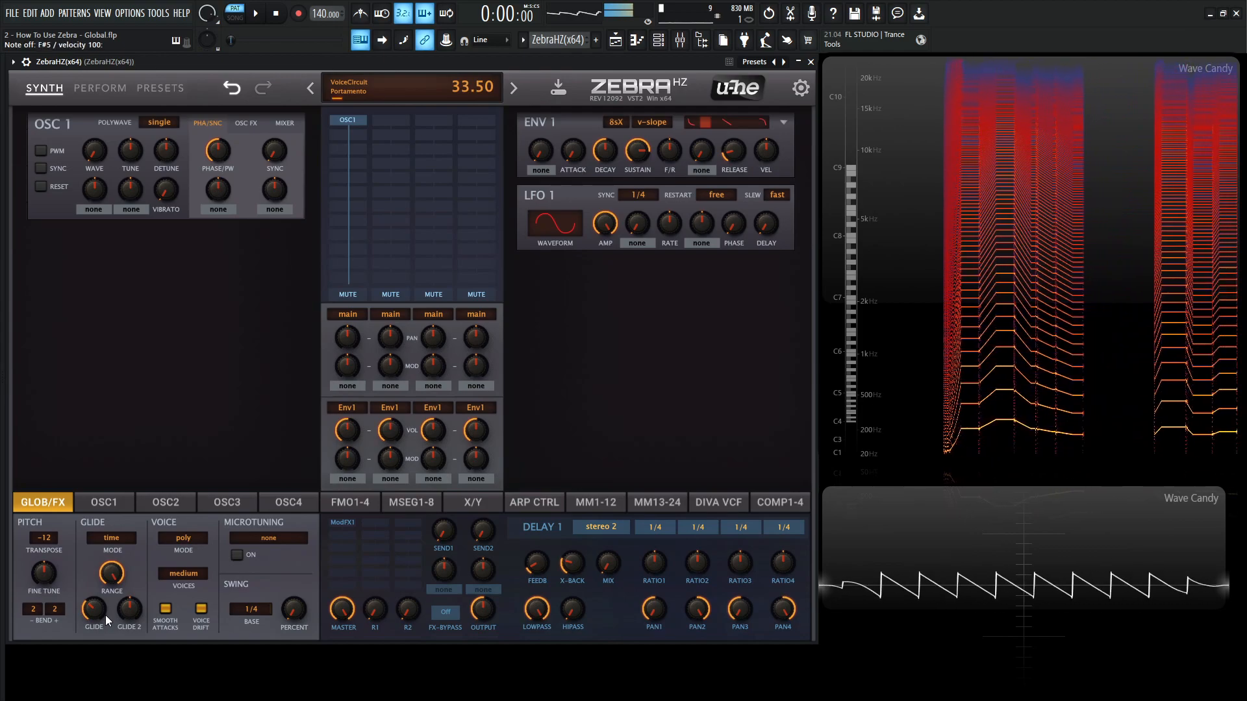
Try a reduced glide Range while playing notes to hear the shorter slides, and restore the Range to maximum.
mouse_move(113, 593)
left_mouse_down()
mouse_move(113, 578)
mouse_move(114, 622)
mouse_move(115, 570)
mouse_move(117, 603)
left_mouse_up()
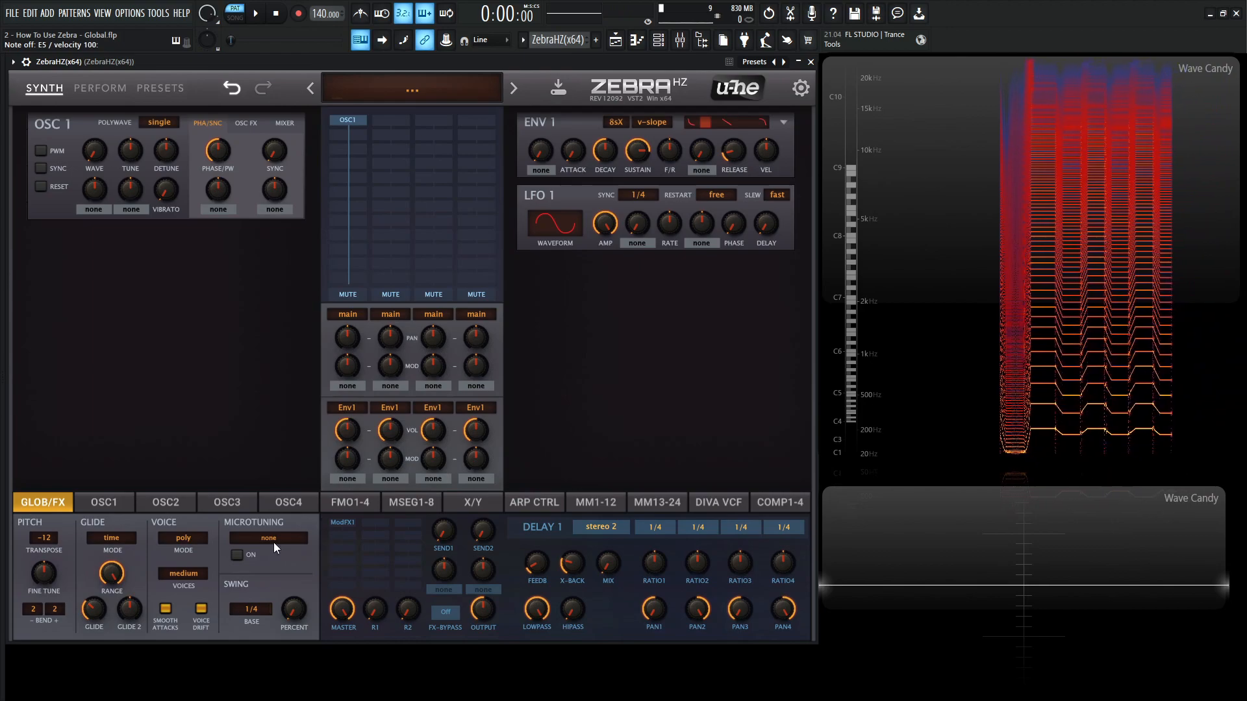
left_click_drag(118, 604, 129, 683)
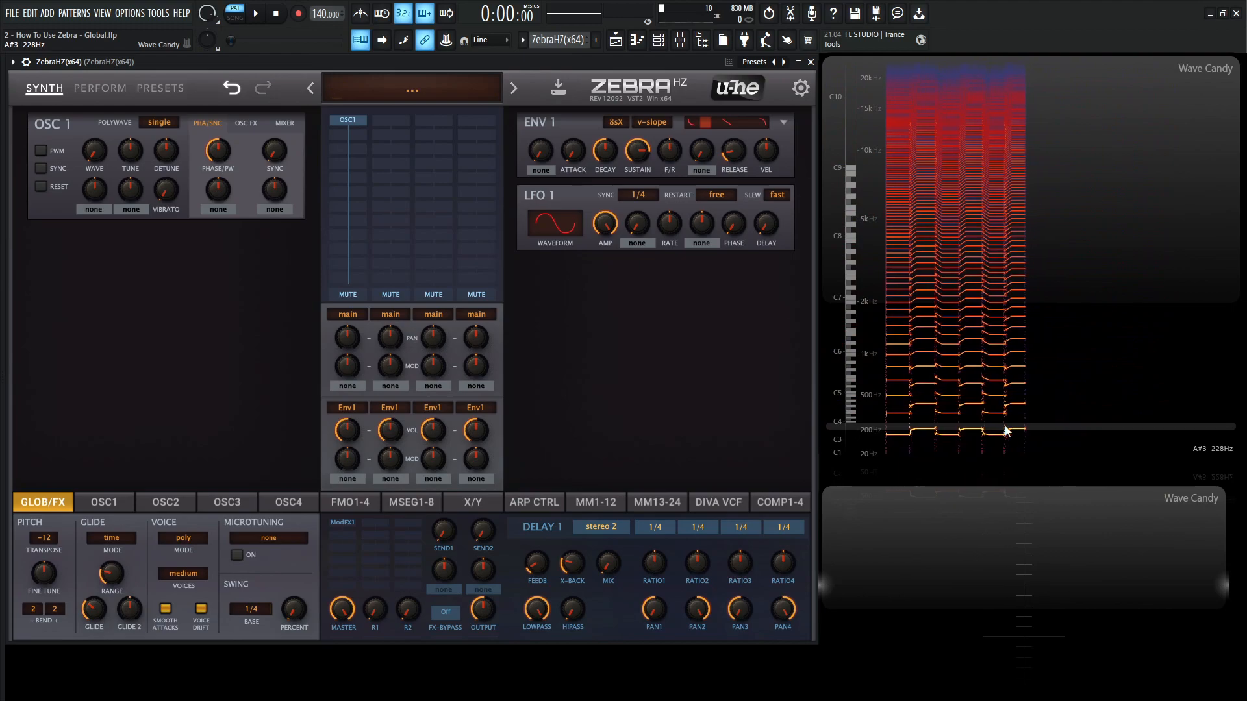
key("c")
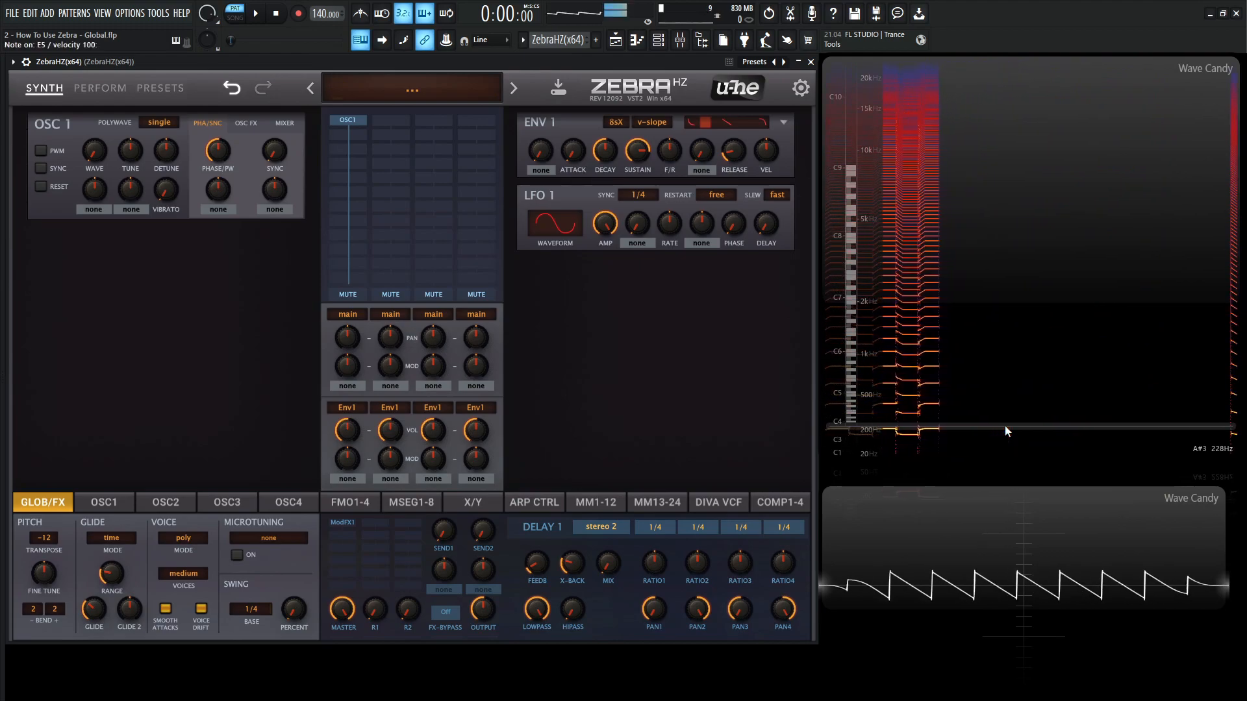
key("h")
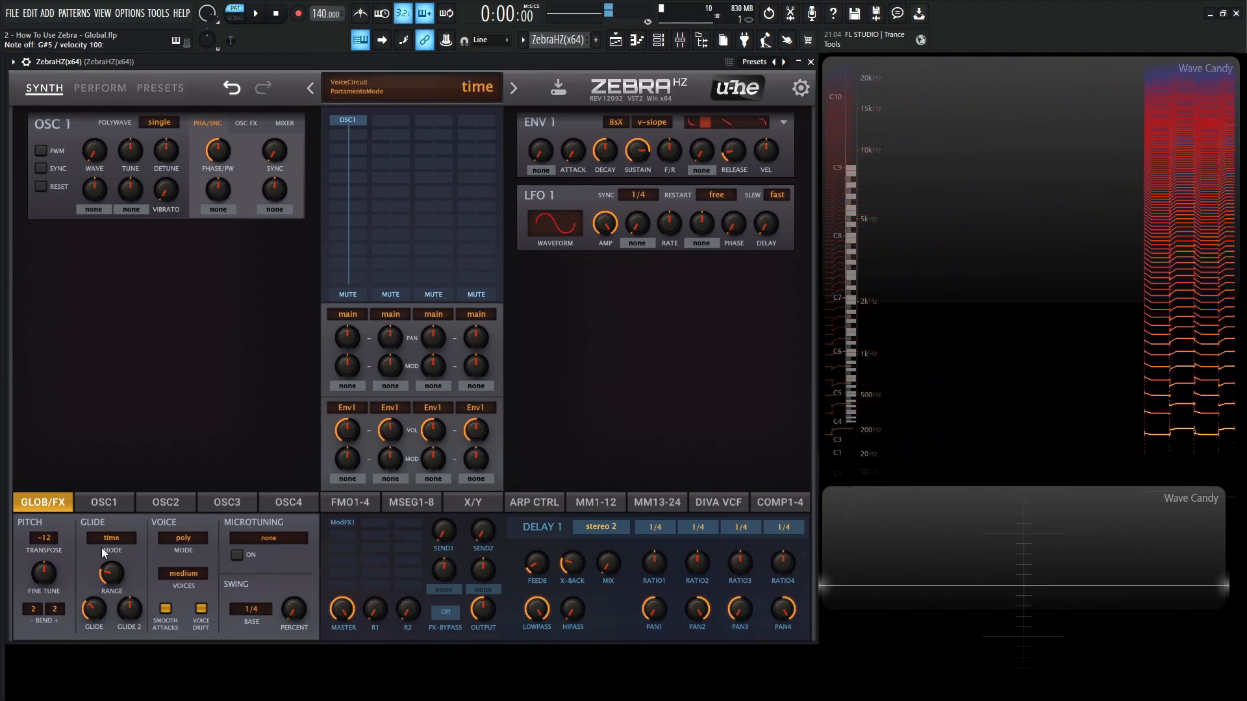
key("h")
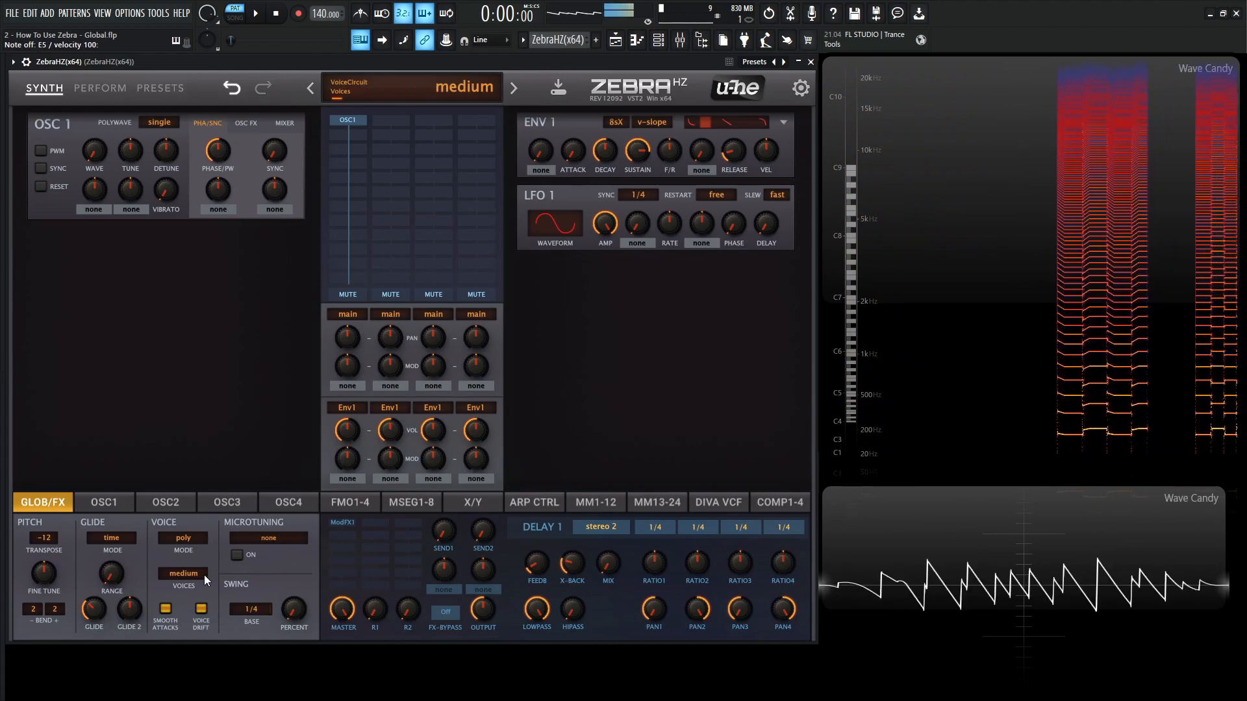
key("c")
mouse_move(112, 574)
left_mouse_down()
mouse_move(112, 591)
mouse_move(126, 481)
left_mouse_up()
key("c")
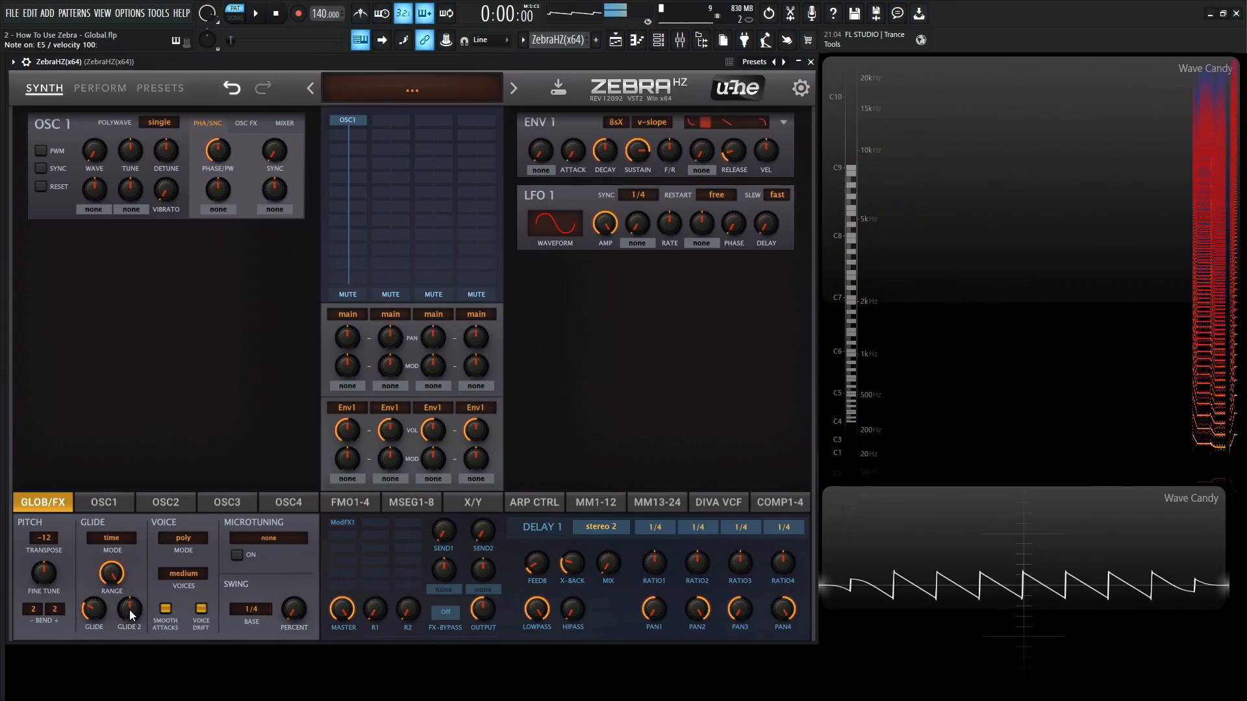
Raise the Glide 2 offset to 88.00.
left_click_drag(130, 610, 135, 611)
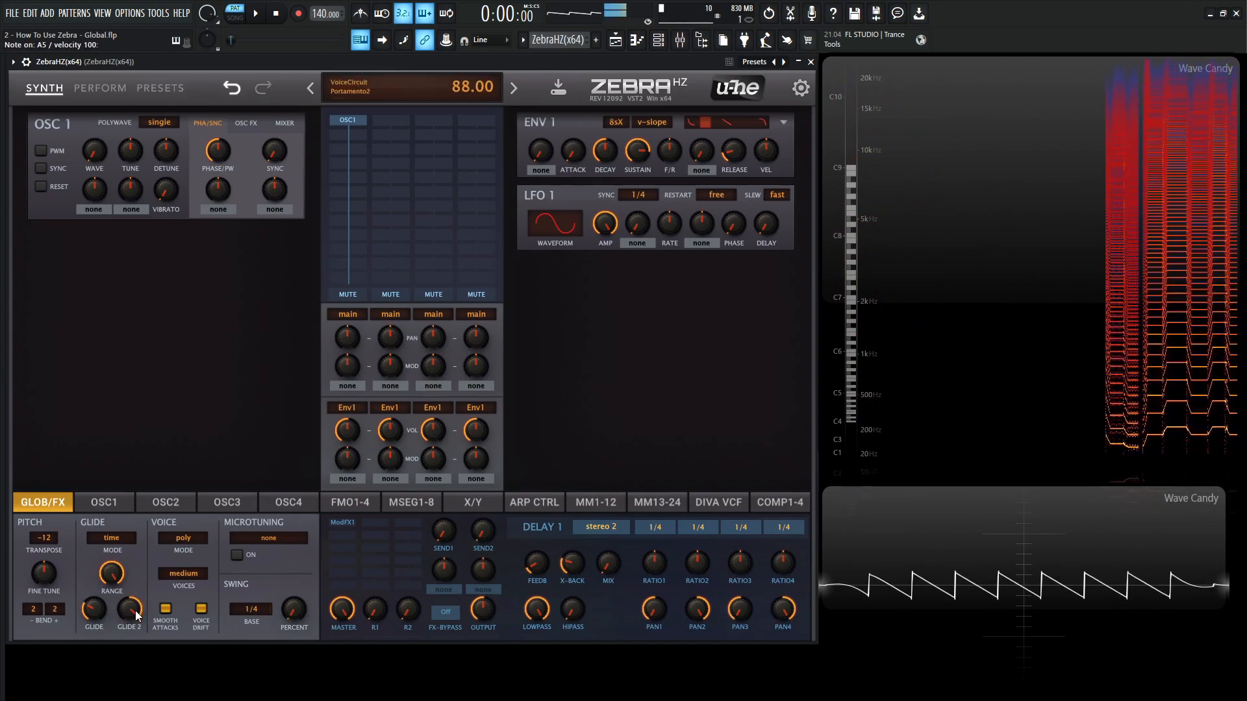
scroll(135, 610, "down", 1)
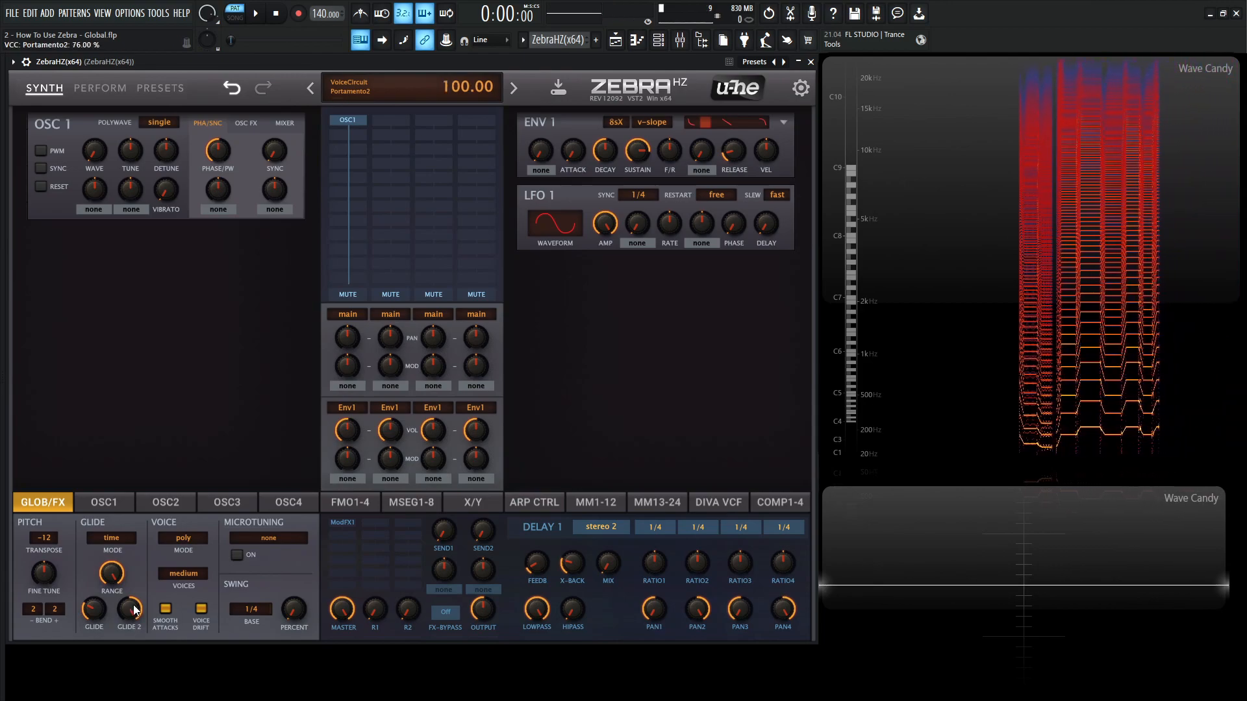
scroll(133, 612, "up", 1)
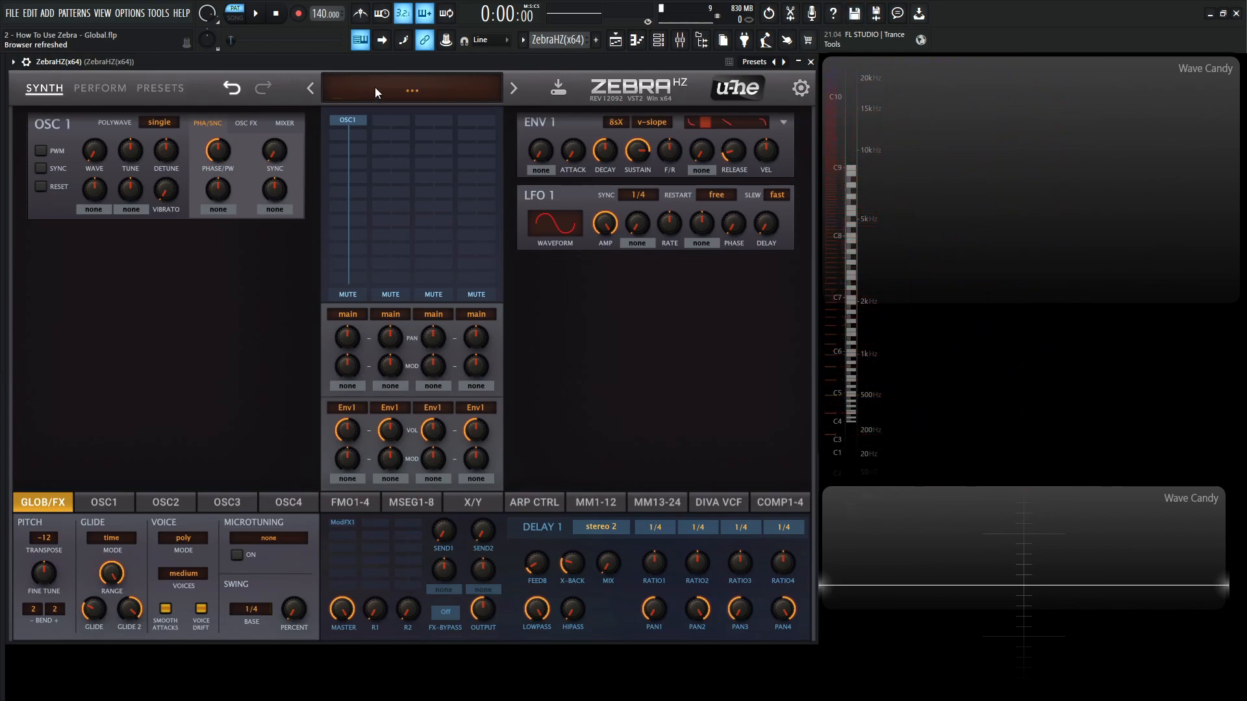
Add an OSC2 module directly below OSC1 in the first lane of the grid.
left_click(356, 133)
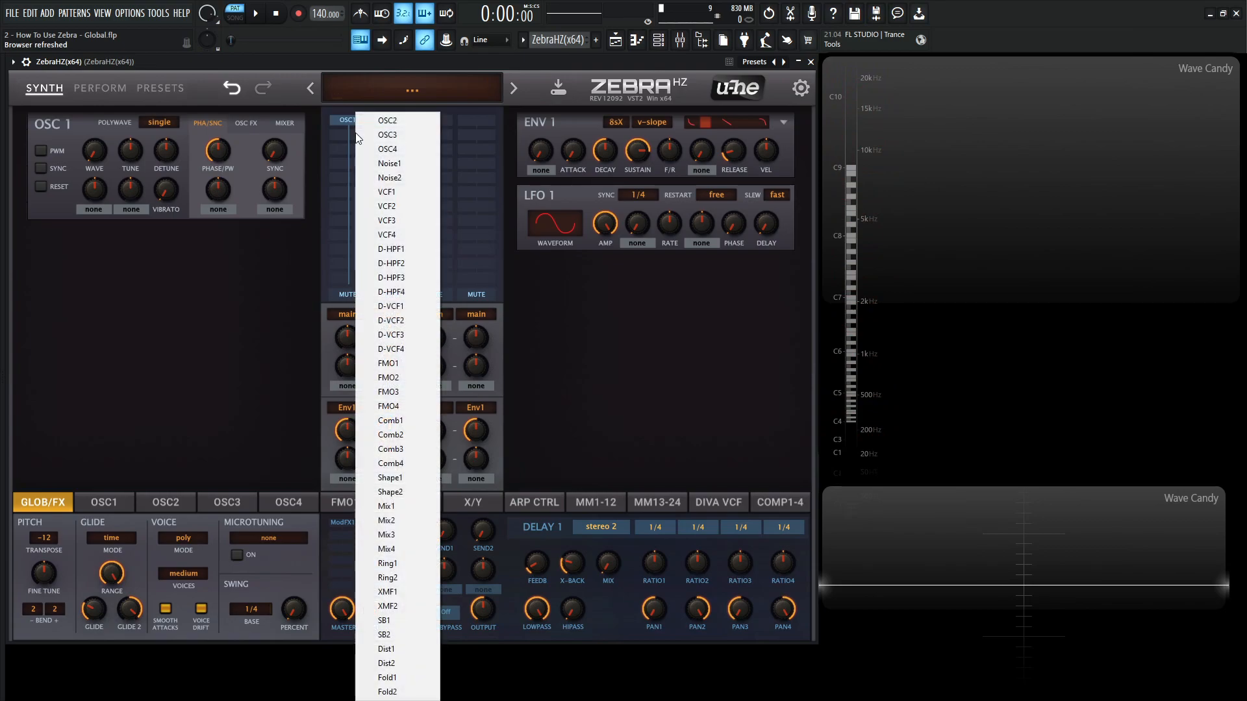
left_click(392, 121)
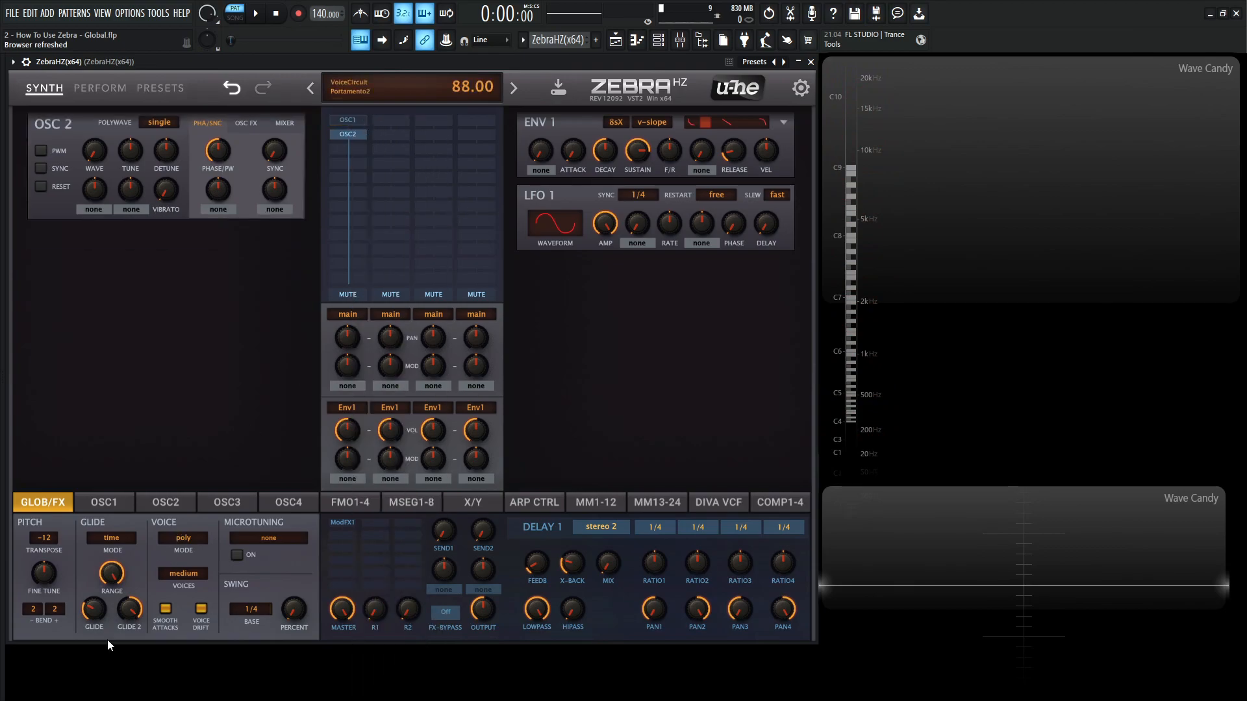
Play two alternating notes repeatedly with Glide 2 at 0.00 to audition both oscillators gliding together.
key("g")
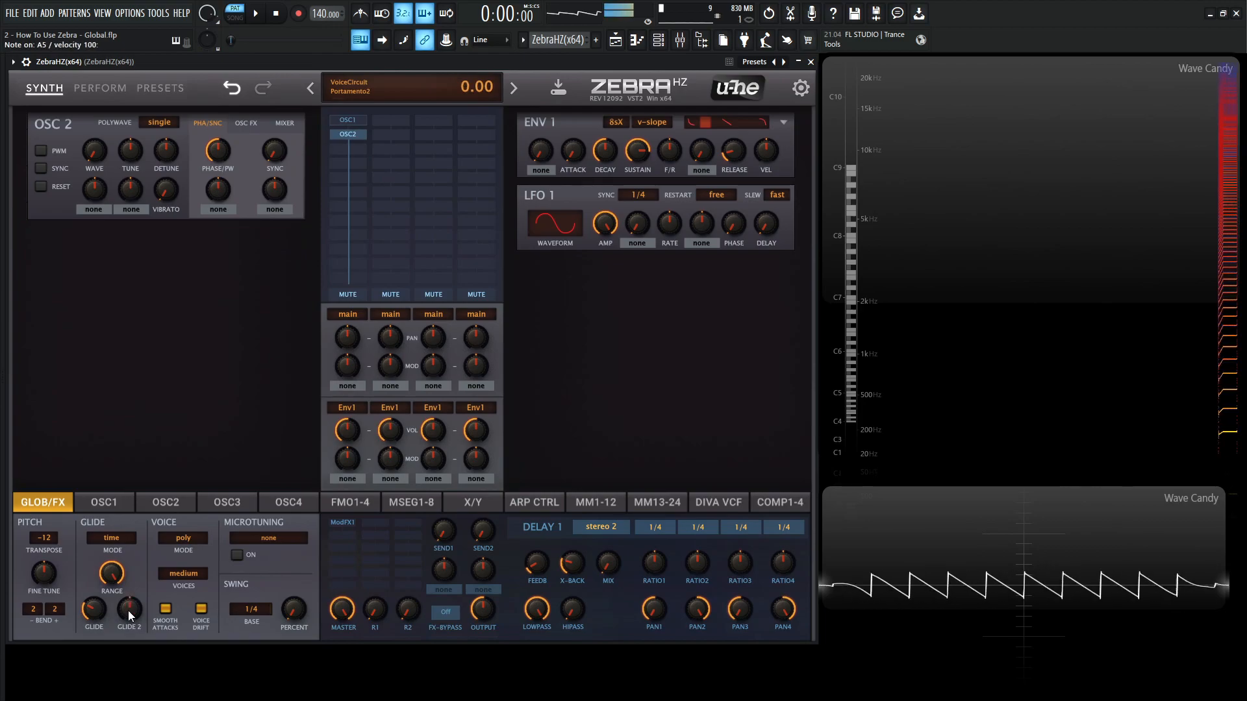
key("n")
key("g")
key("n")
key("g")
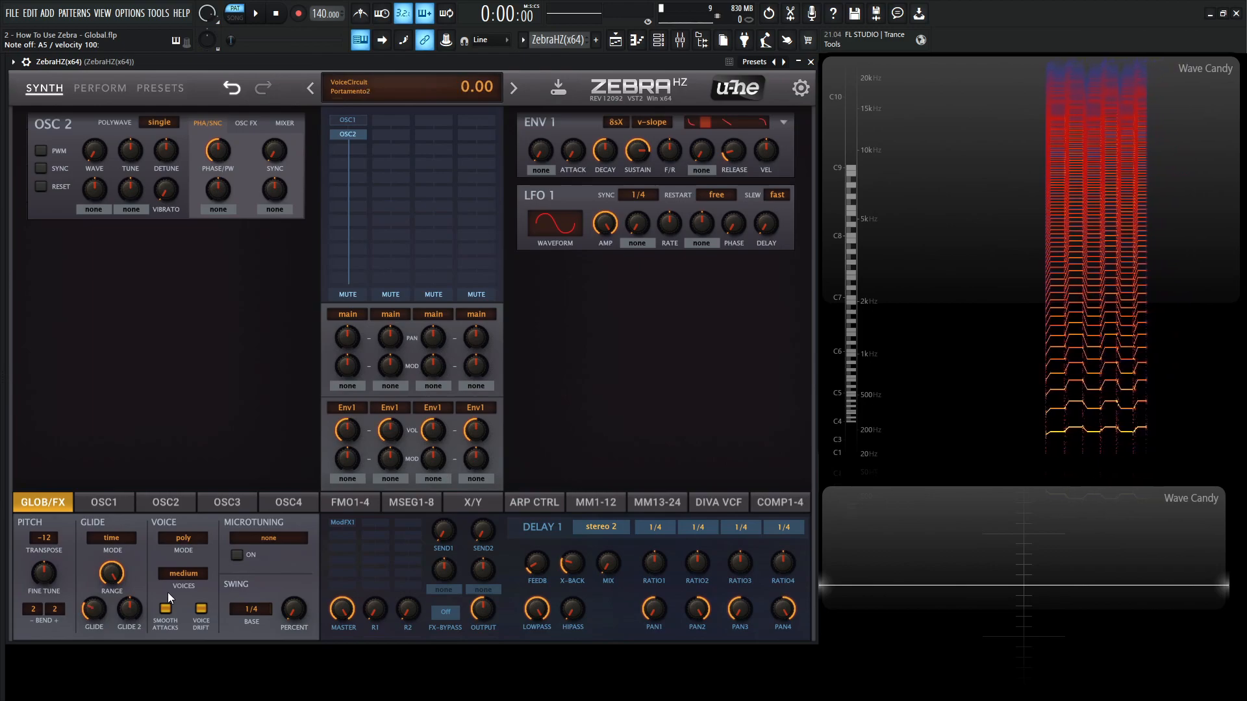
key("g")
key("n")
key("g")
key("n")
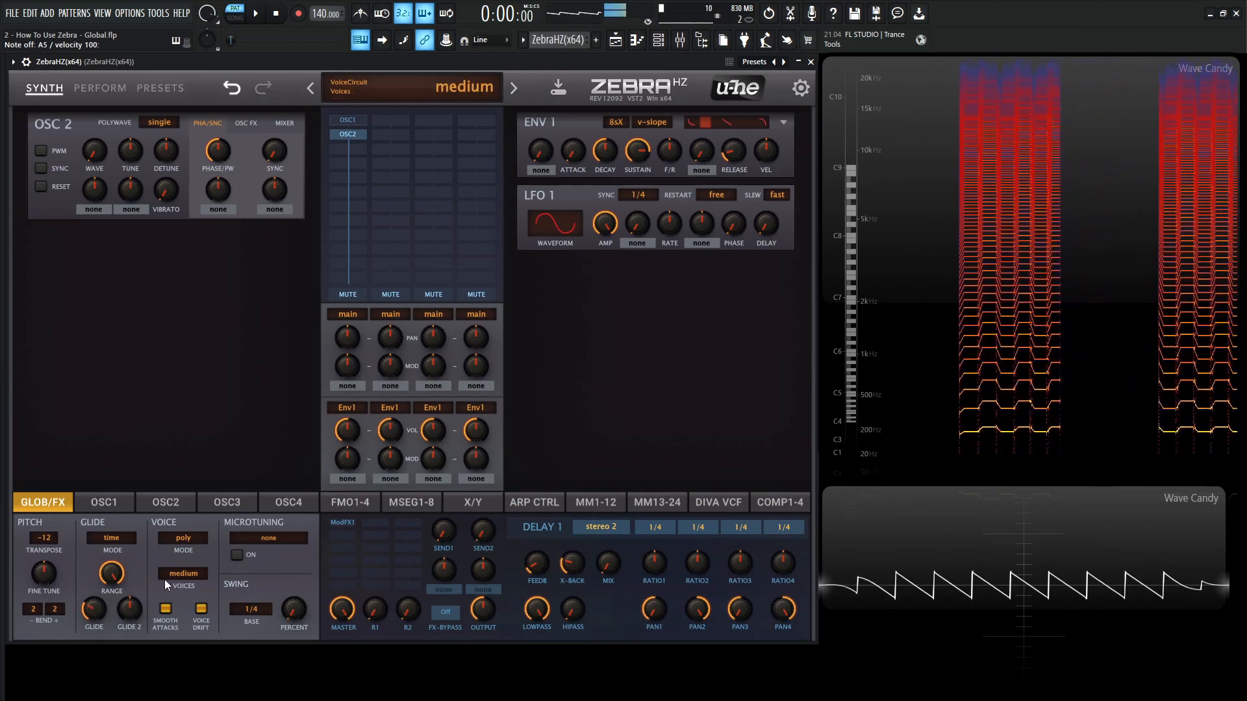
Set Glide 2 to 22.00 and play two alternating notes to audition the offset glide between the oscillators.
scroll(130, 610, "up", 3)
left_click_drag(131, 613, 131, 608)
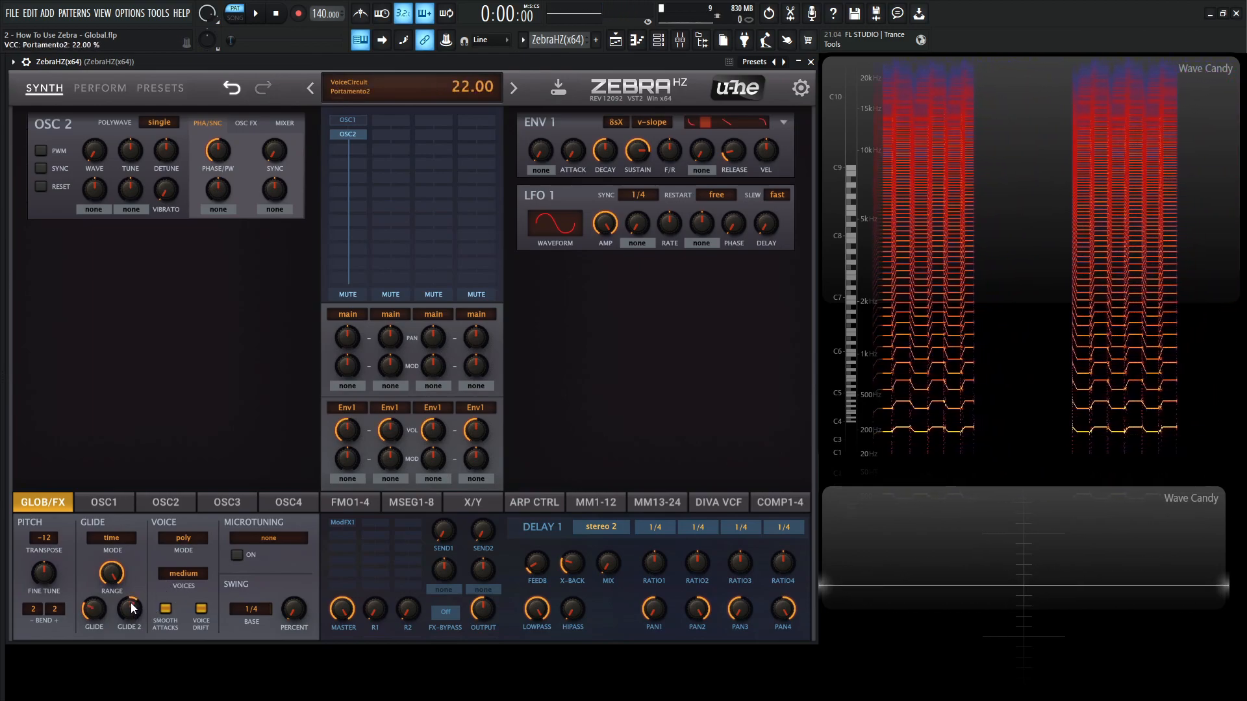
key("g")
key("n")
key("g")
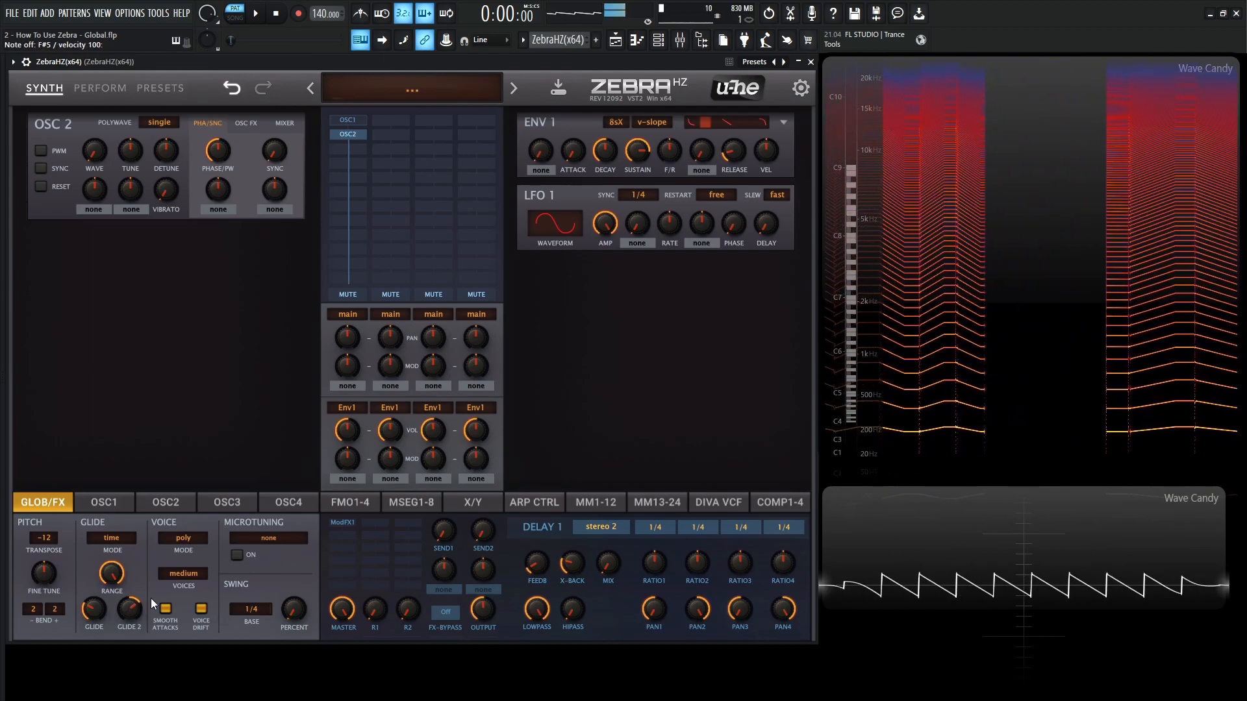
key("n")
key("g")
key("n")
key("g")
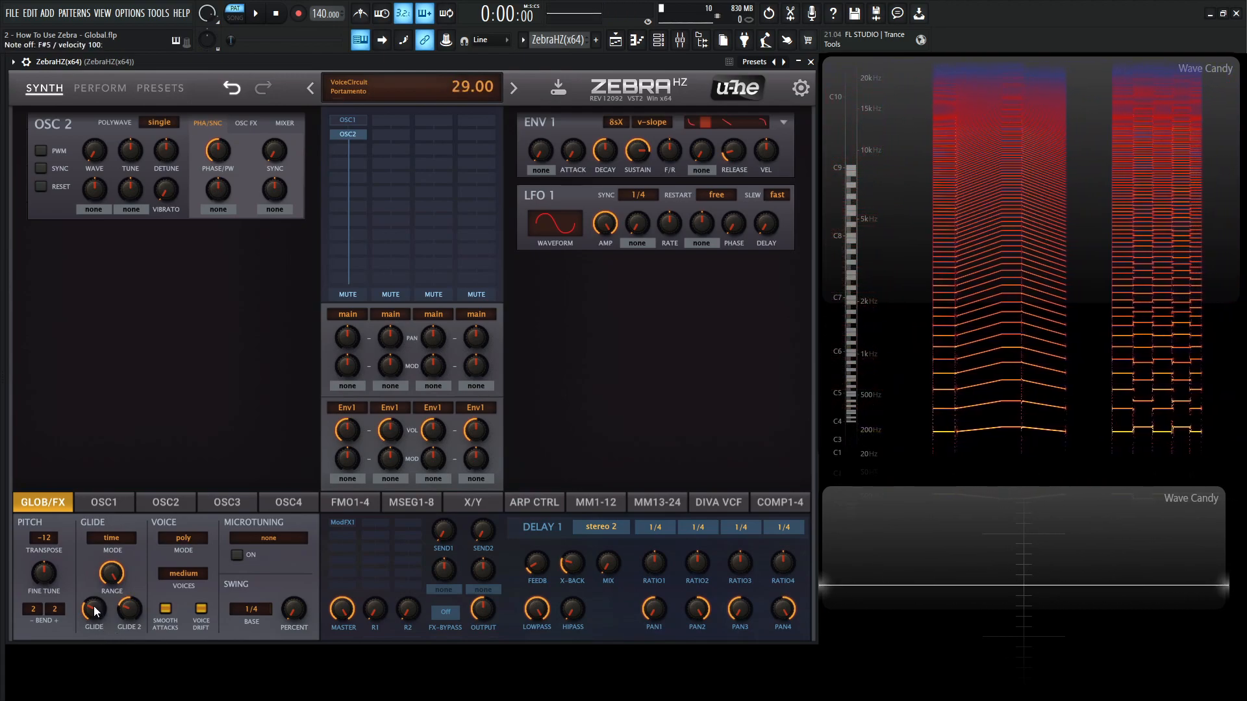
Re-enable OSC1 and play two alternating notes with Glide 2 at 0.00 to audition both oscillators gliding together.
left_click_drag(117, 612, 133, 592)
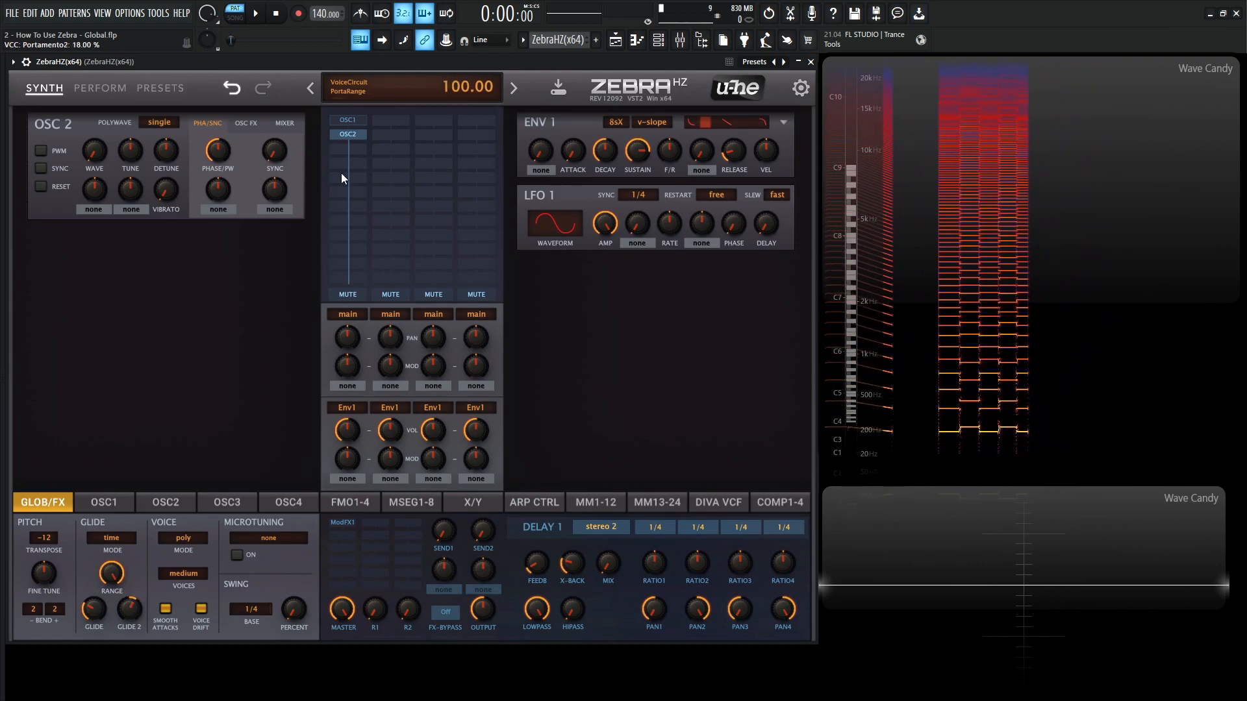
left_click(351, 120)
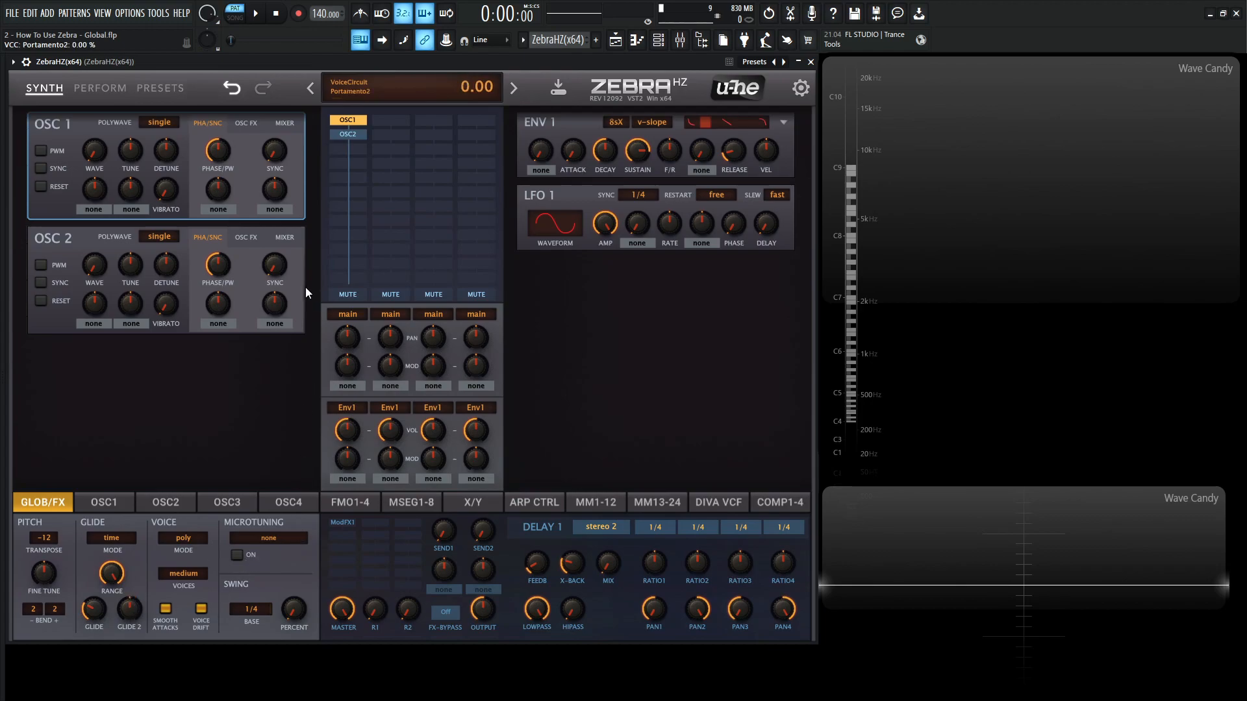
key("g")
key("n")
key("g")
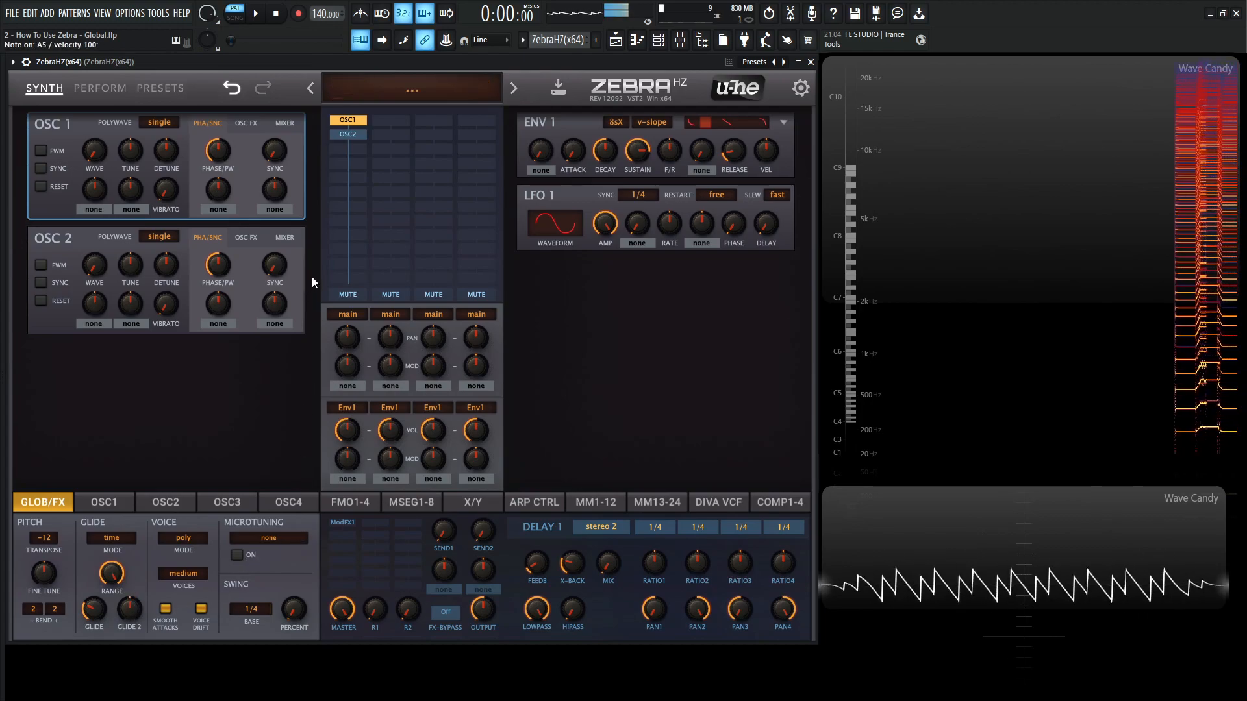
key("n")
key("g")
key("n")
key("g")
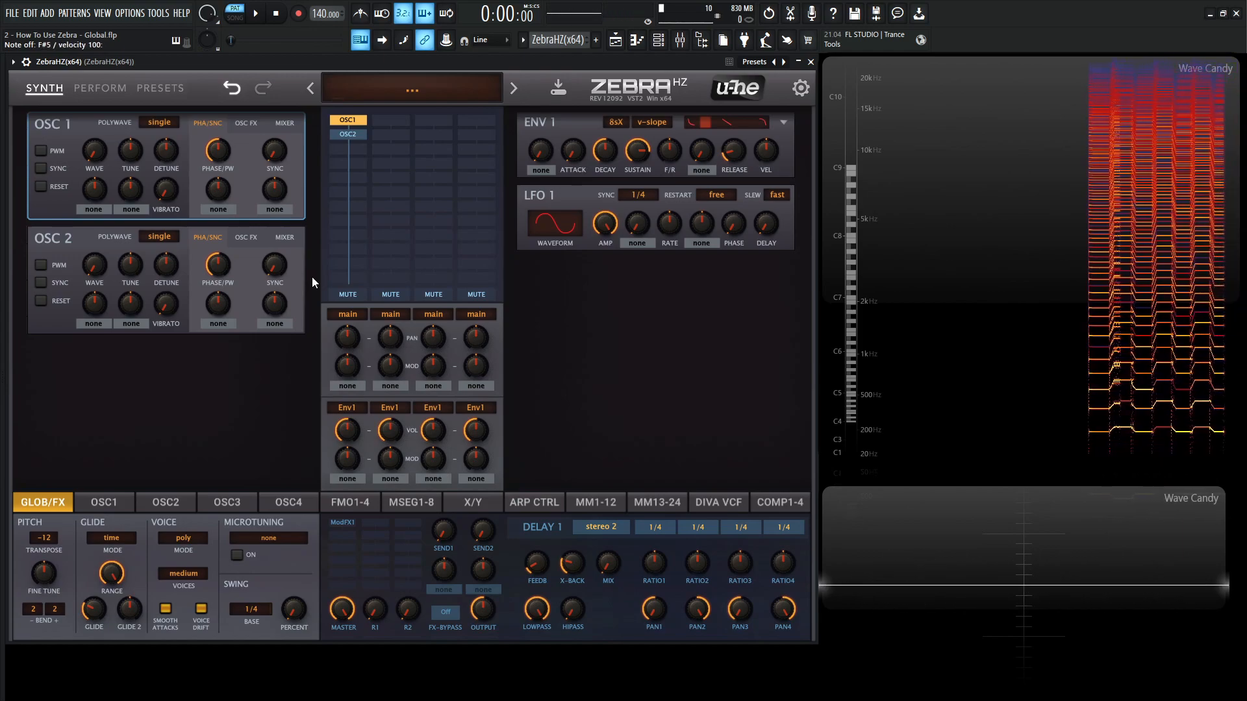
Raise Glide 2 to 12.00 and on to 26.00 while playing two alternating notes to audition the offset glide.
left_click_drag(129, 609, 154, 591)
key("g")
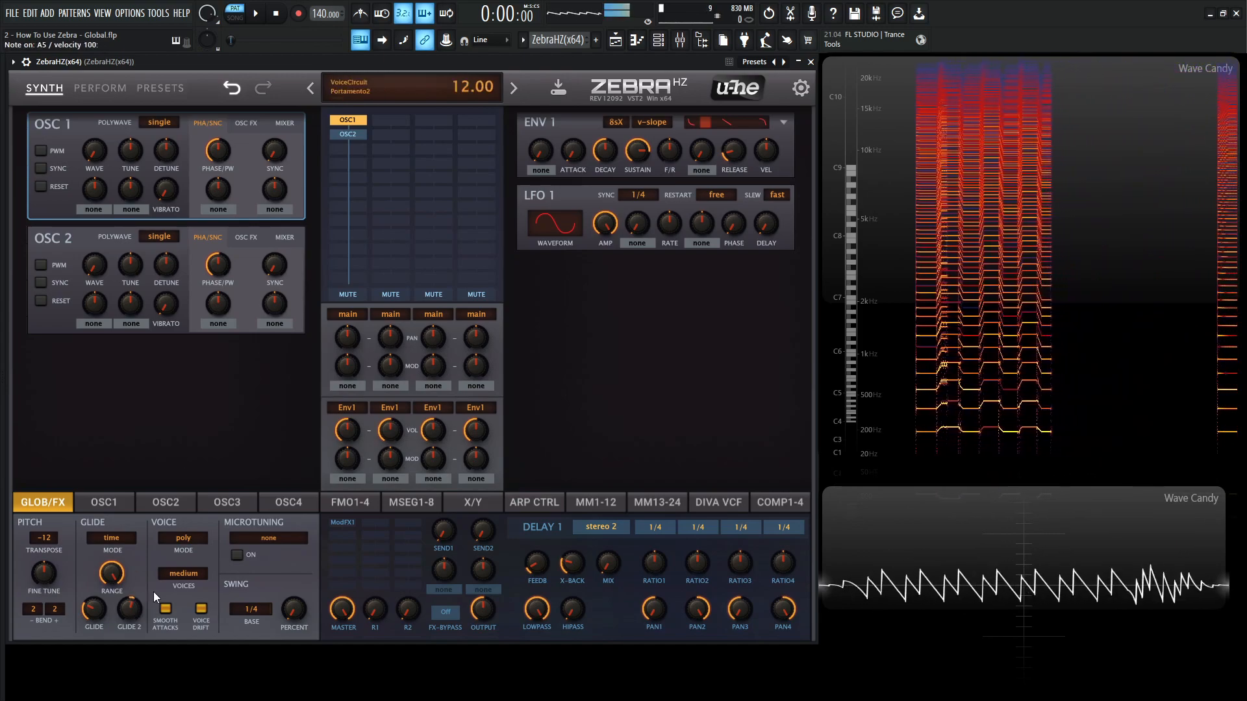
key("g")
key("n")
scroll(131, 609, "up", 7)
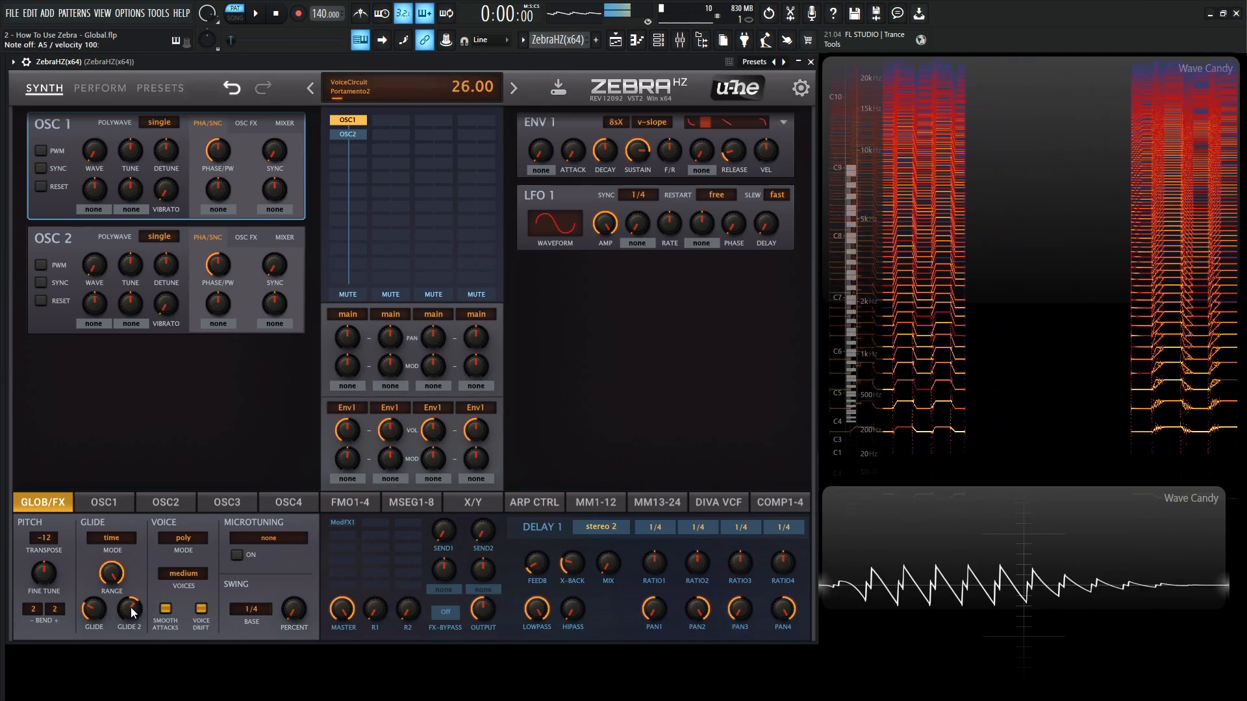
key("g")
key("n")
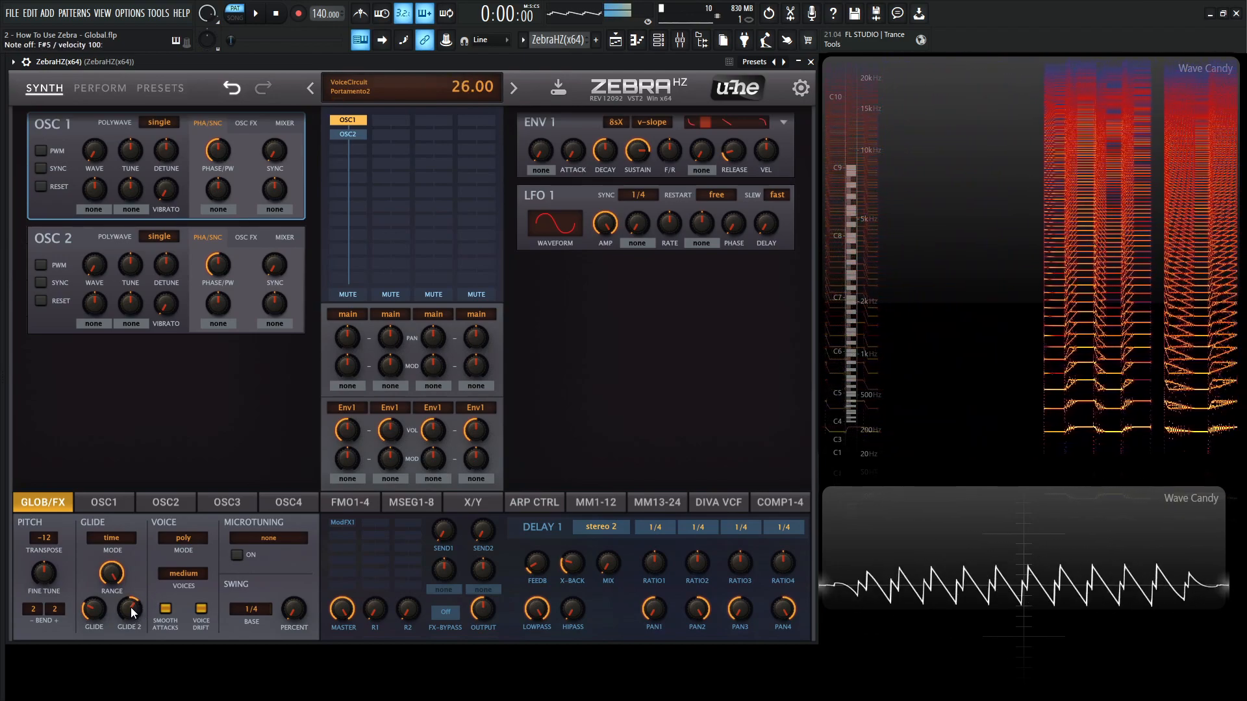
key("g")
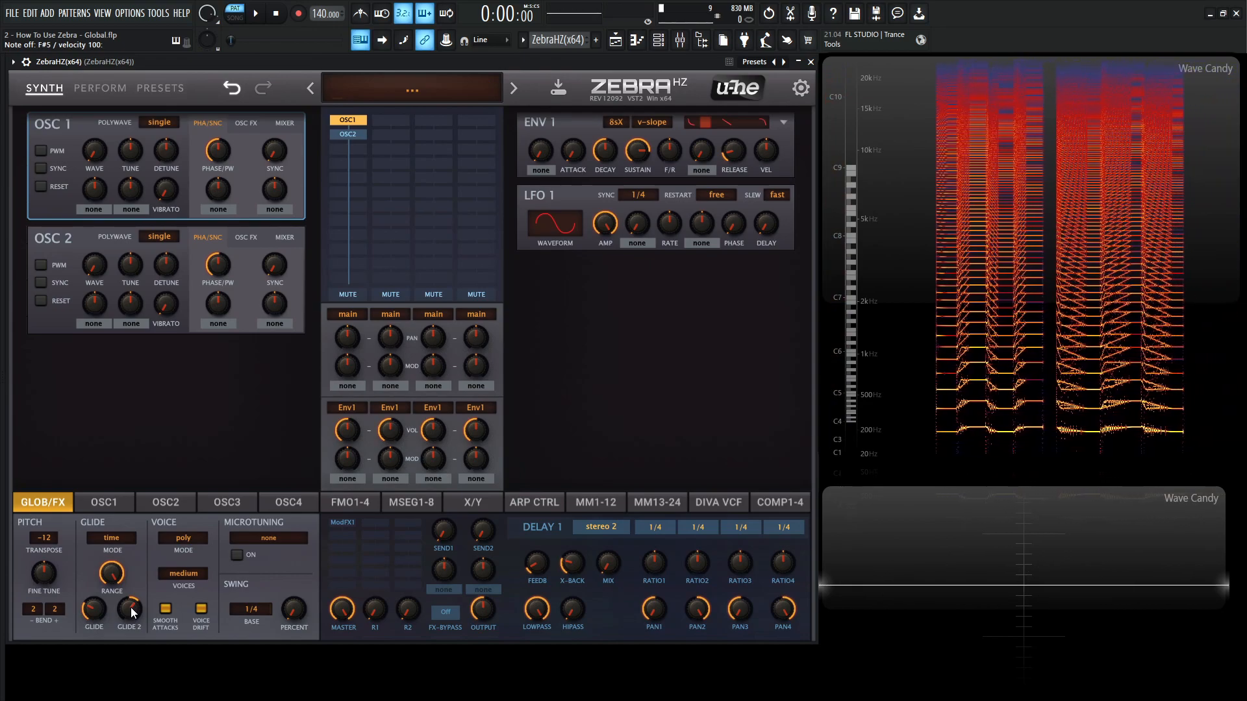
Remove the OSC2 module from the first lane of the grid, leaving only OSC1.
left_click(354, 135)
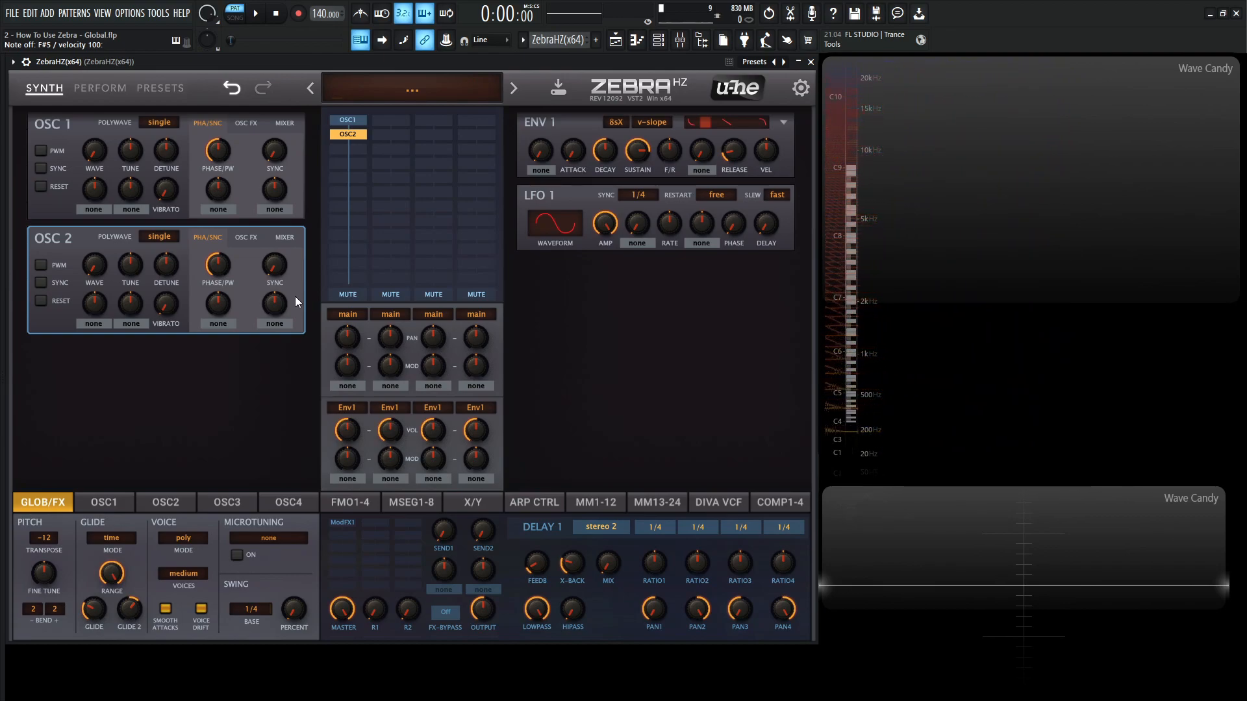
mouse_move(286, 148)
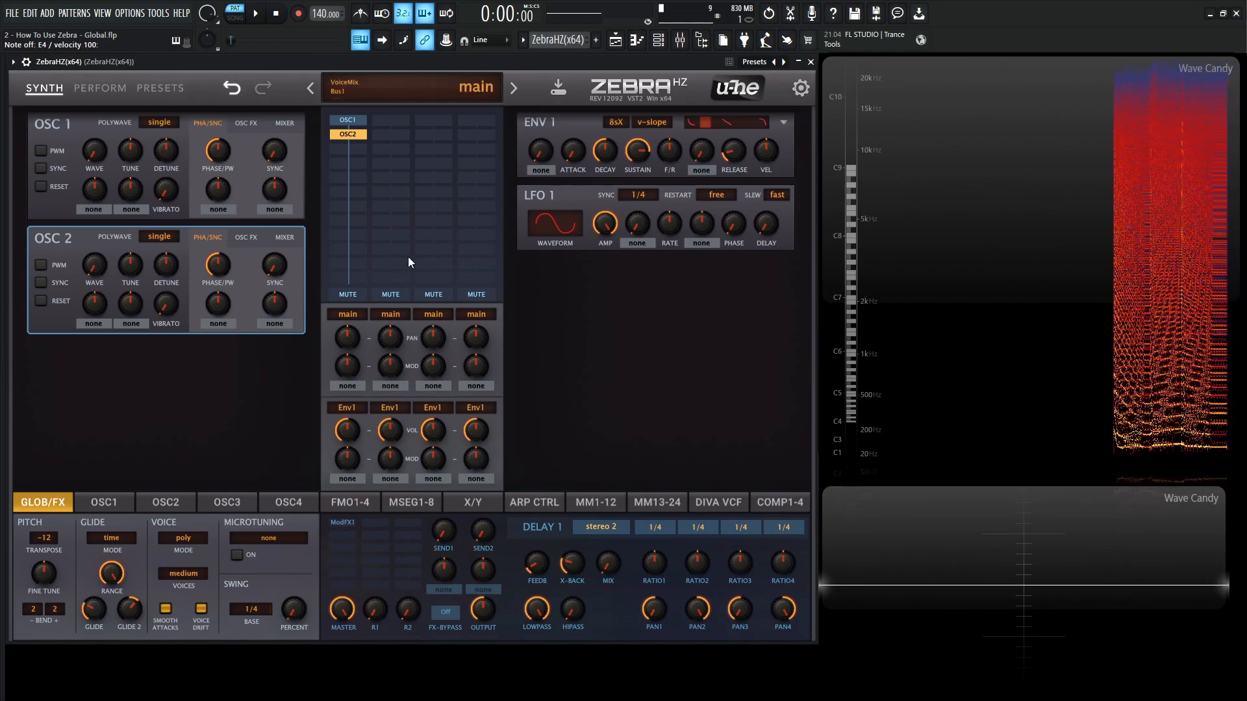
left_click(457, 94)
left_click(486, 103)
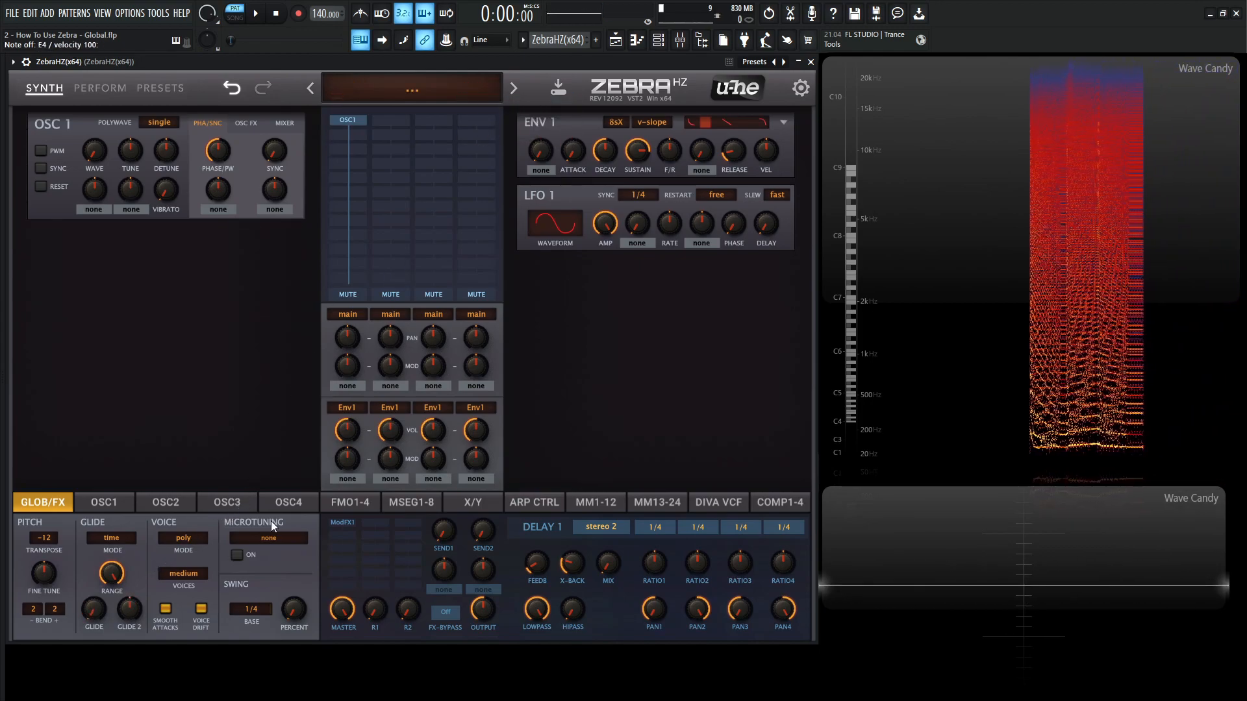
Compare the retrigger and legato voice modes by ear, finishing with the voice mode set to retrigger.
left_click(178, 540)
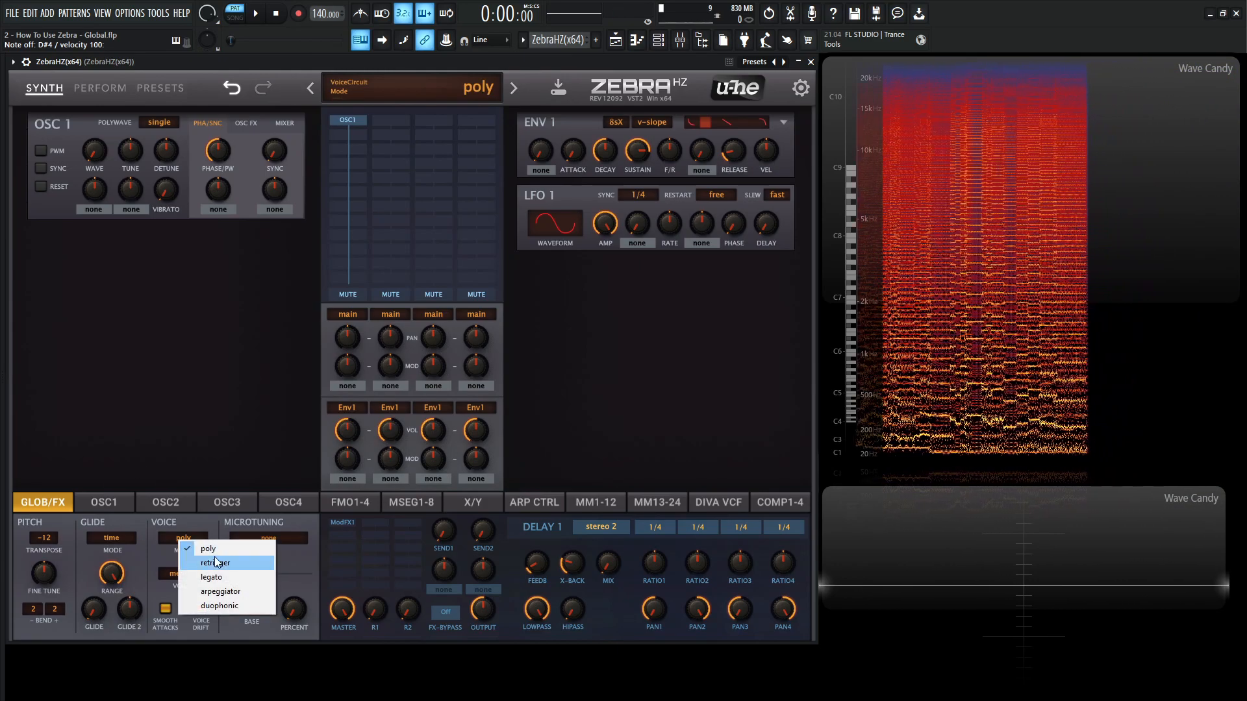
left_click(195, 563)
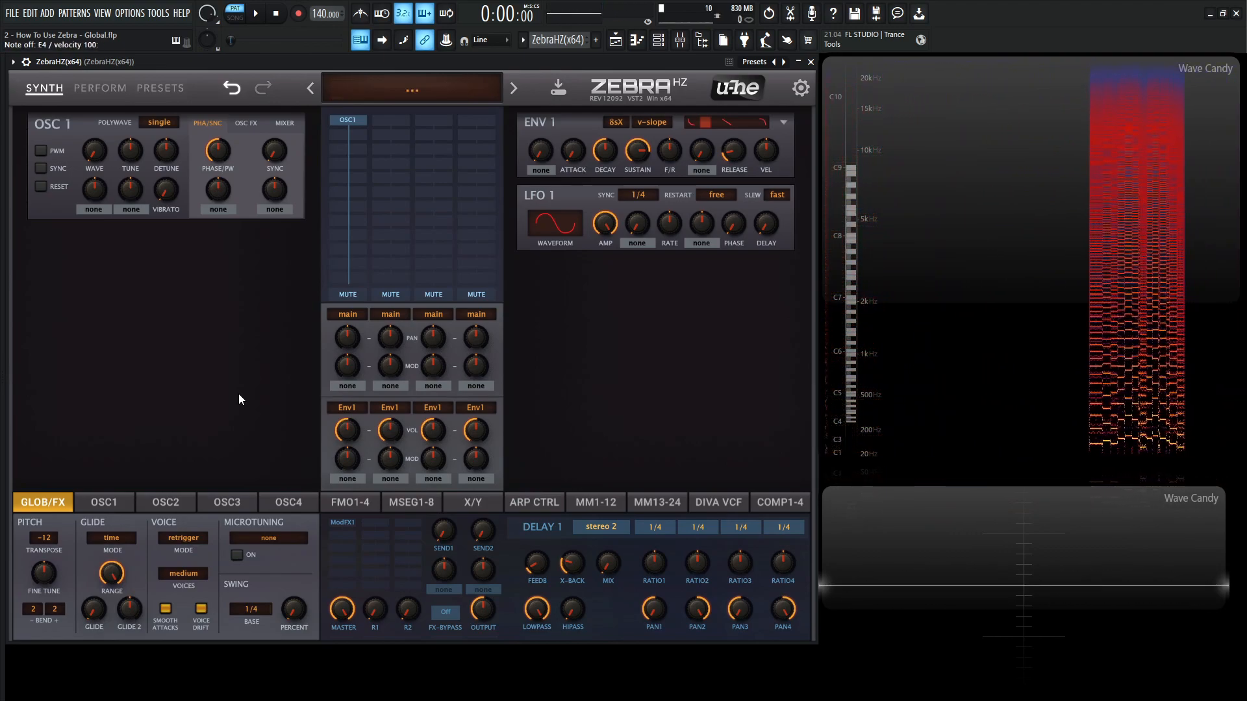
left_click(189, 538)
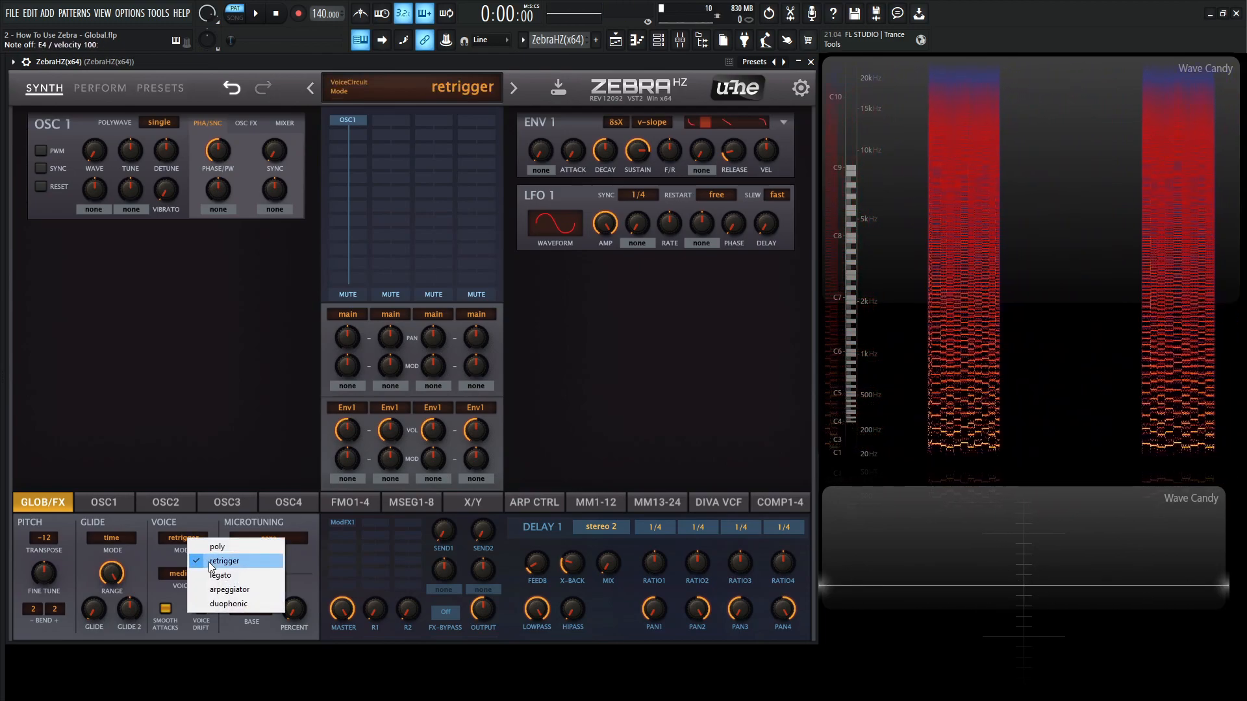
left_click(220, 574)
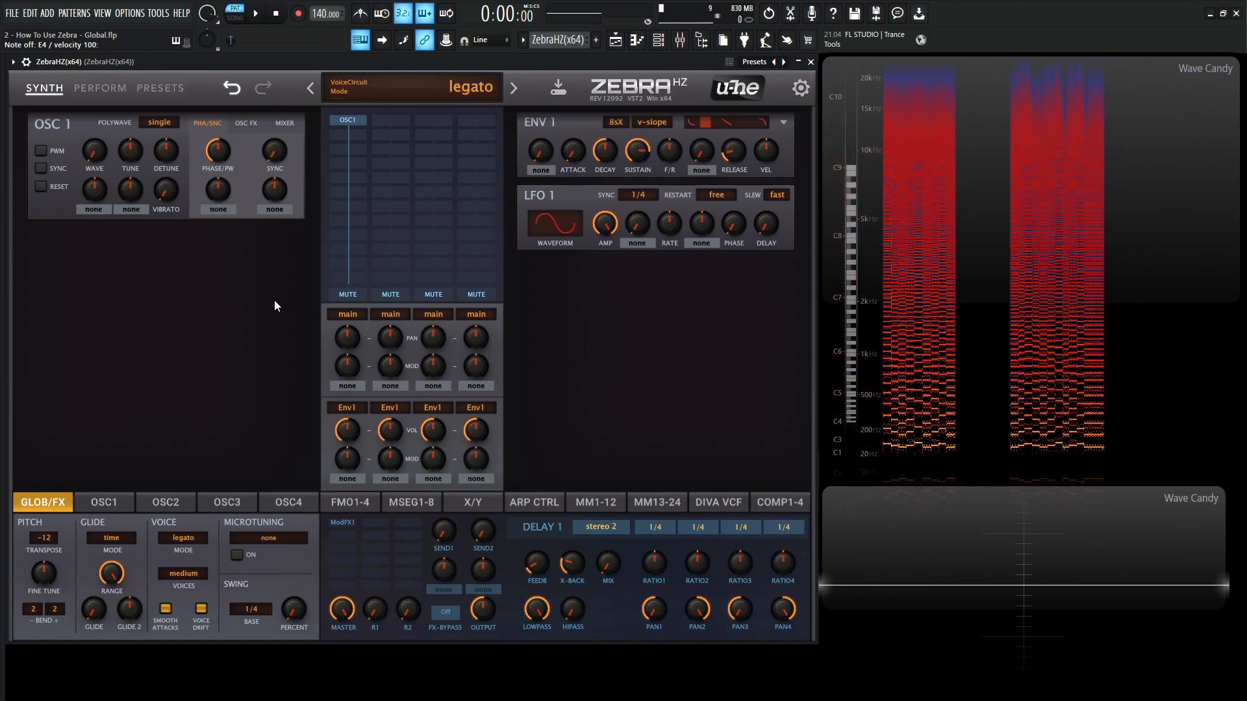
left_click(187, 538)
left_click(216, 565)
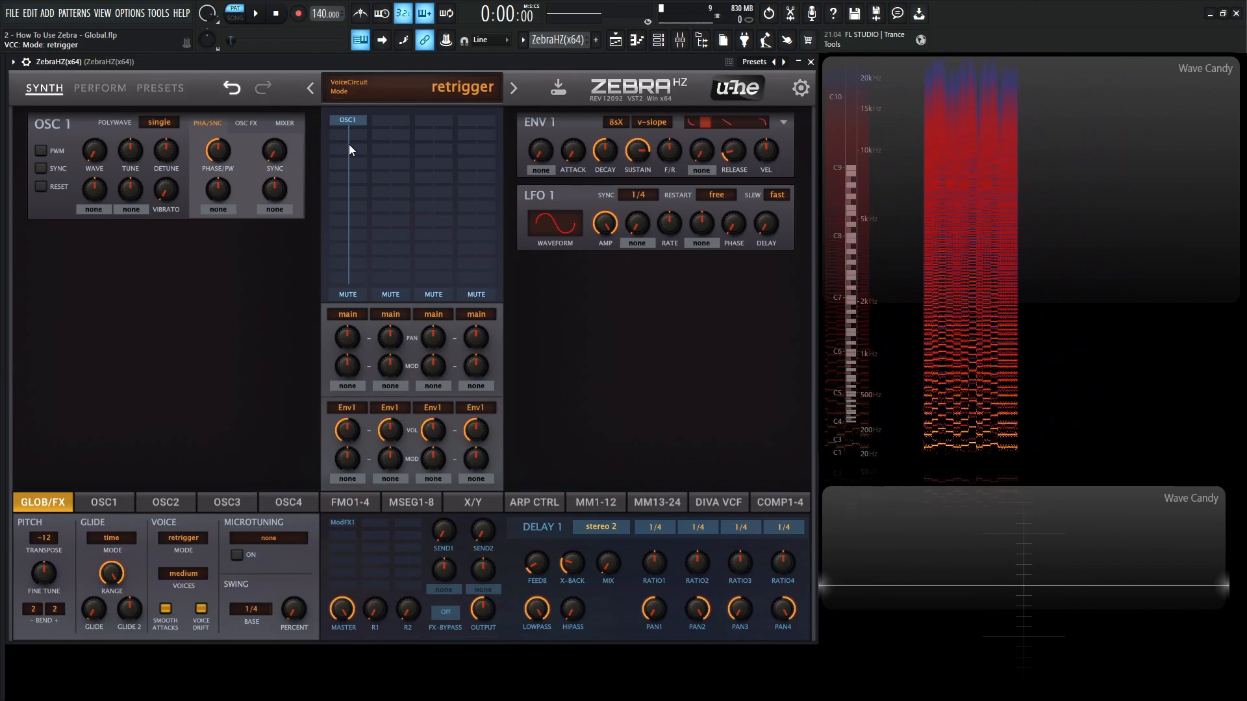
Add a VCF1 filter directly below OSC1 in the first lane, with resonance at 42.00 and a lowered cutoff.
left_click(359, 134)
left_click(401, 191)
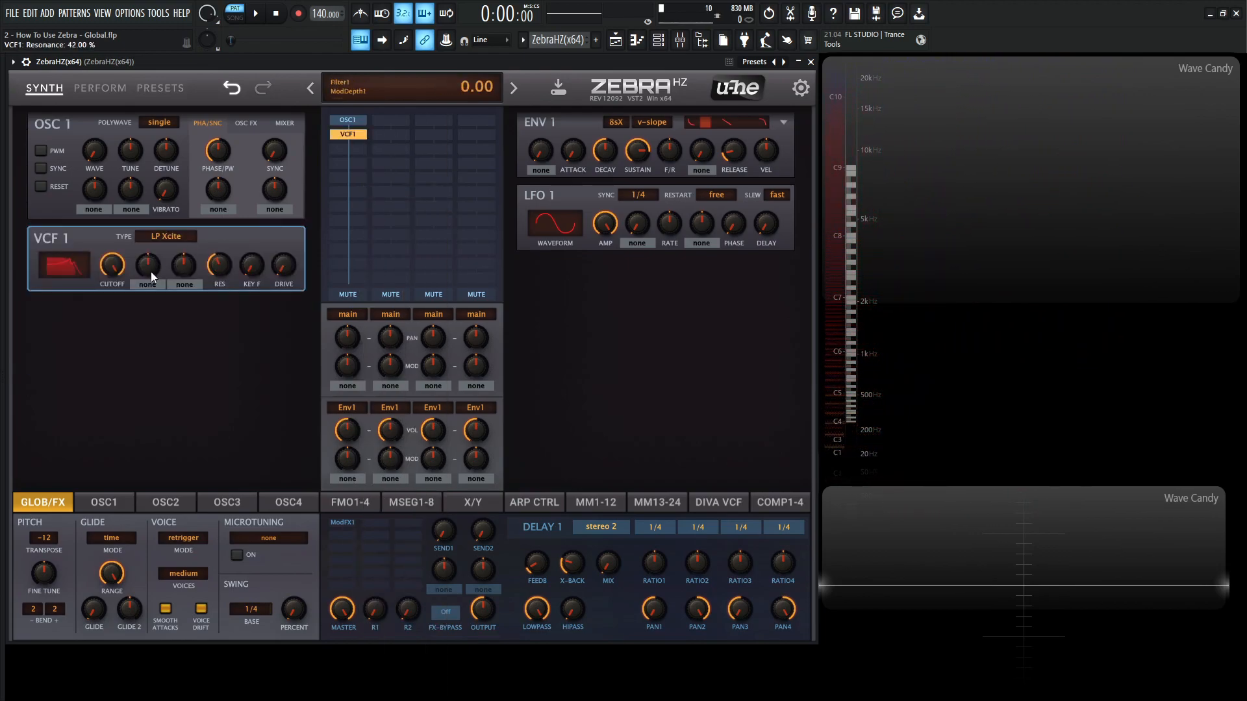
left_click_drag(115, 313, 116, 307)
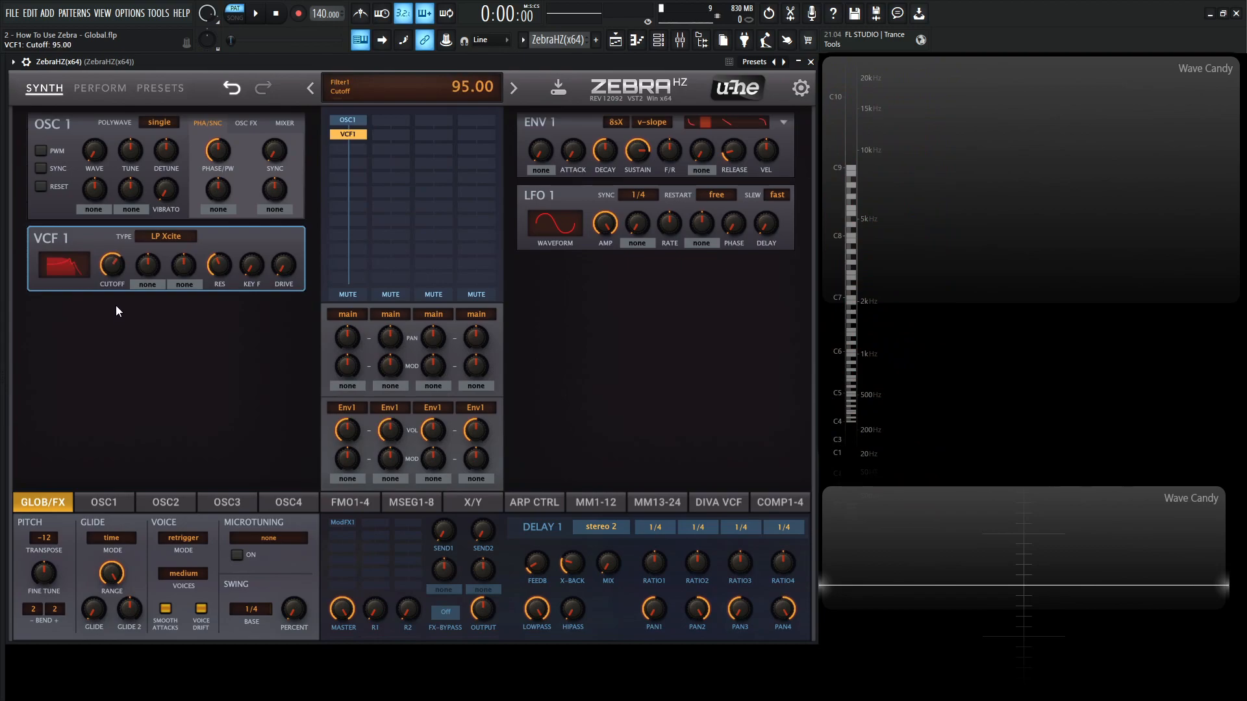
Modulate the VCF1 cutoff with Env2 at a raised depth, giving Env2 no sustain and a shorter decay.
left_click(154, 284)
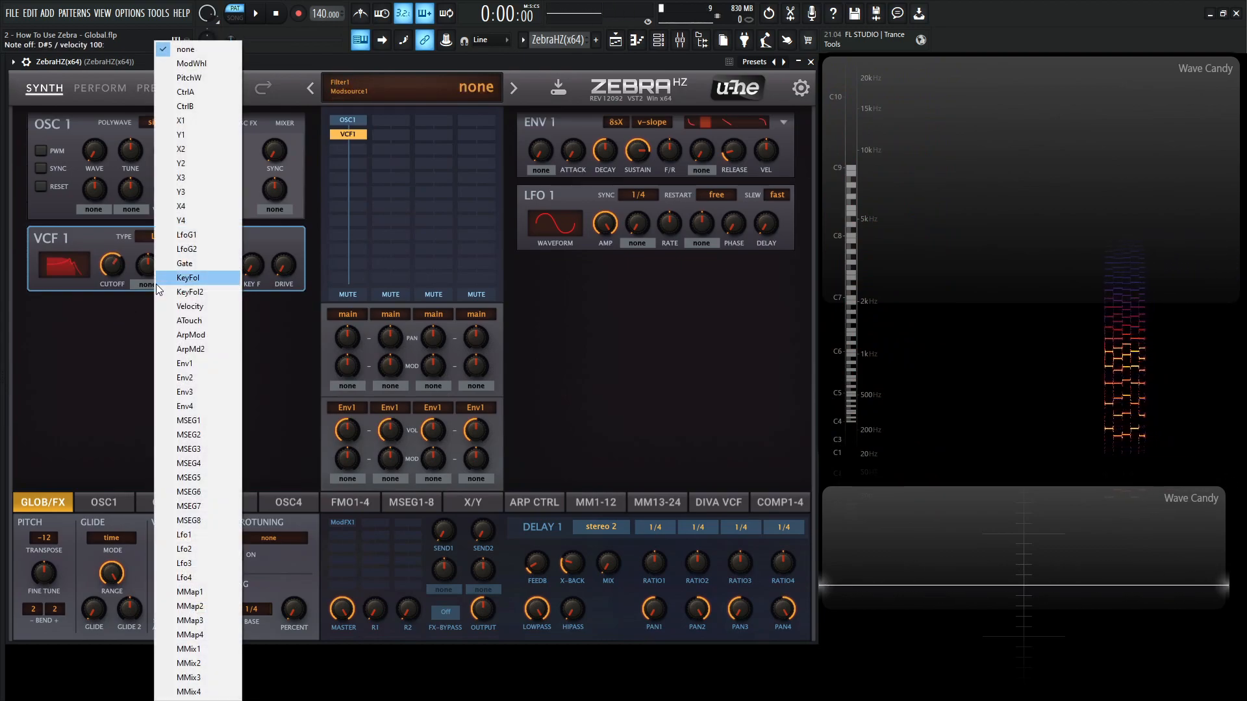
left_click(195, 377)
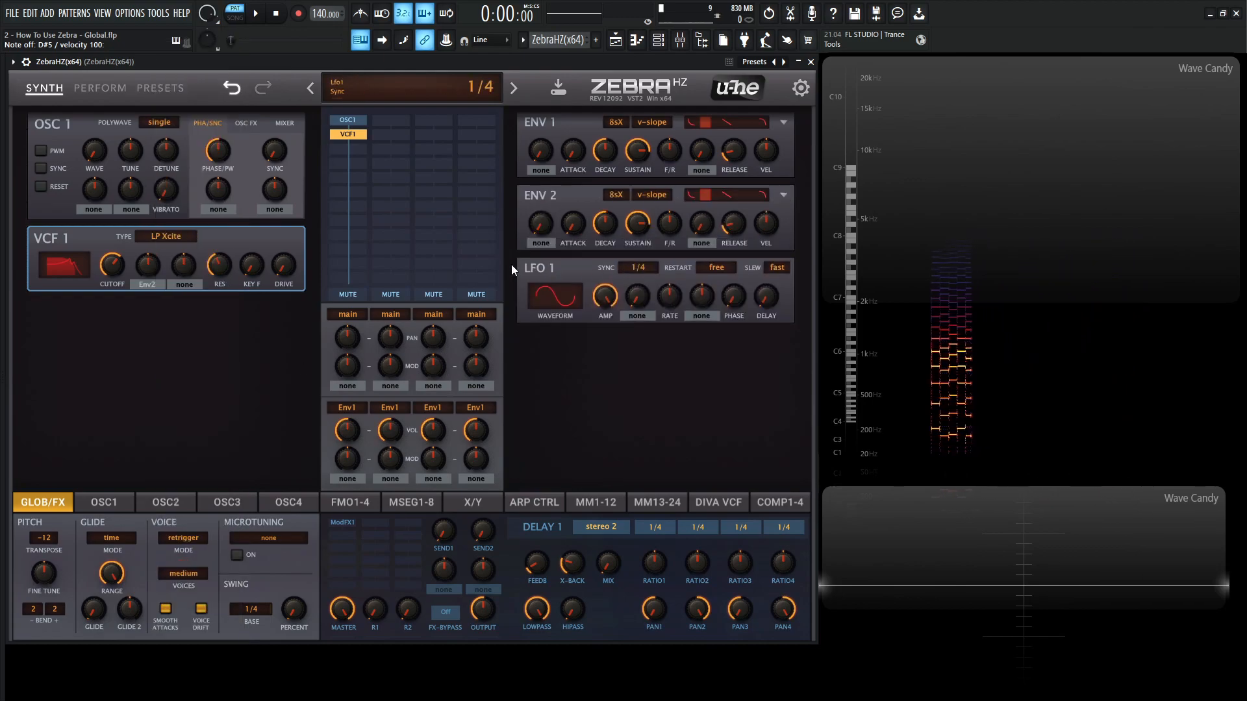
left_click_drag(153, 270, 156, 267)
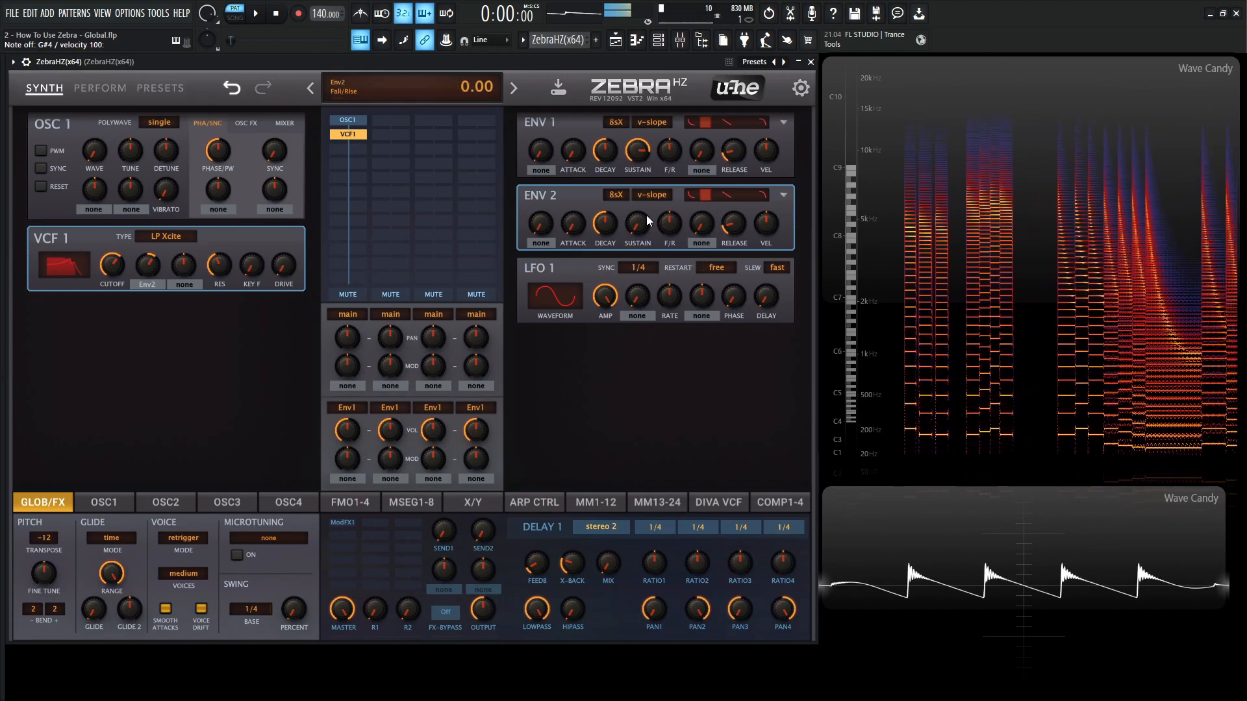
left_click_drag(609, 224, 611, 229)
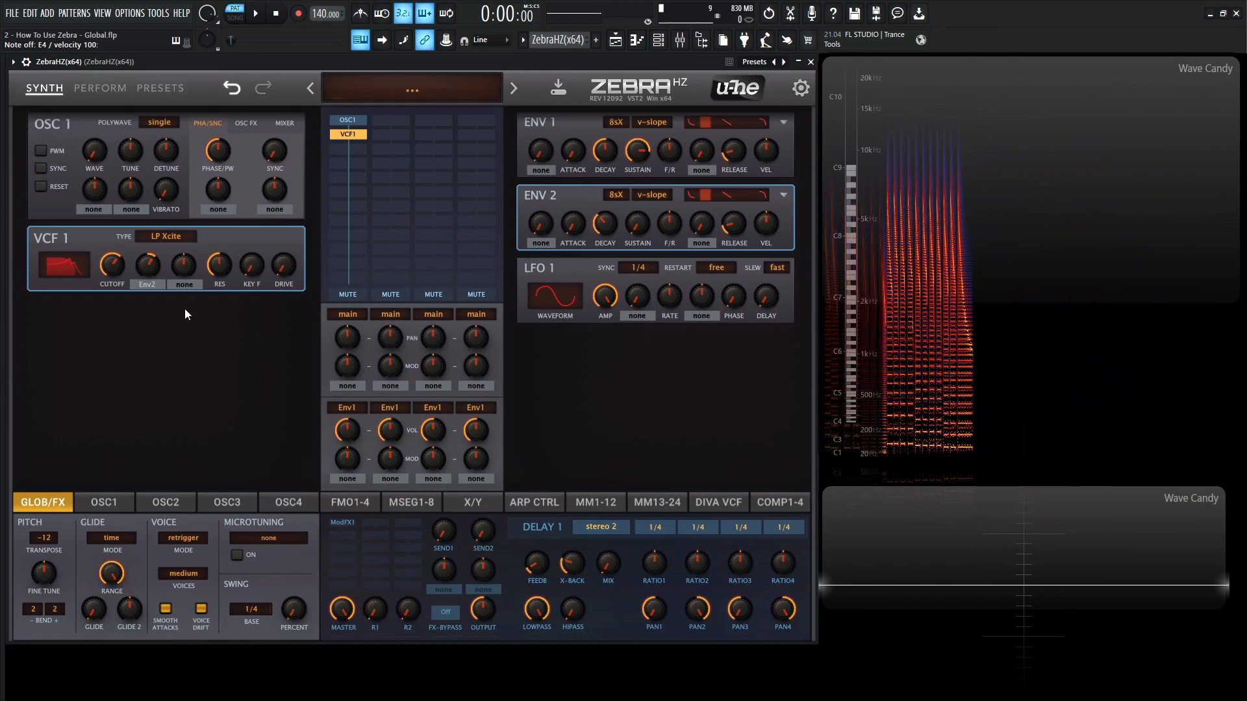
Set the voice mode to legato and play overlapping notes to hear how the filter envelope triggers.
left_click(190, 539)
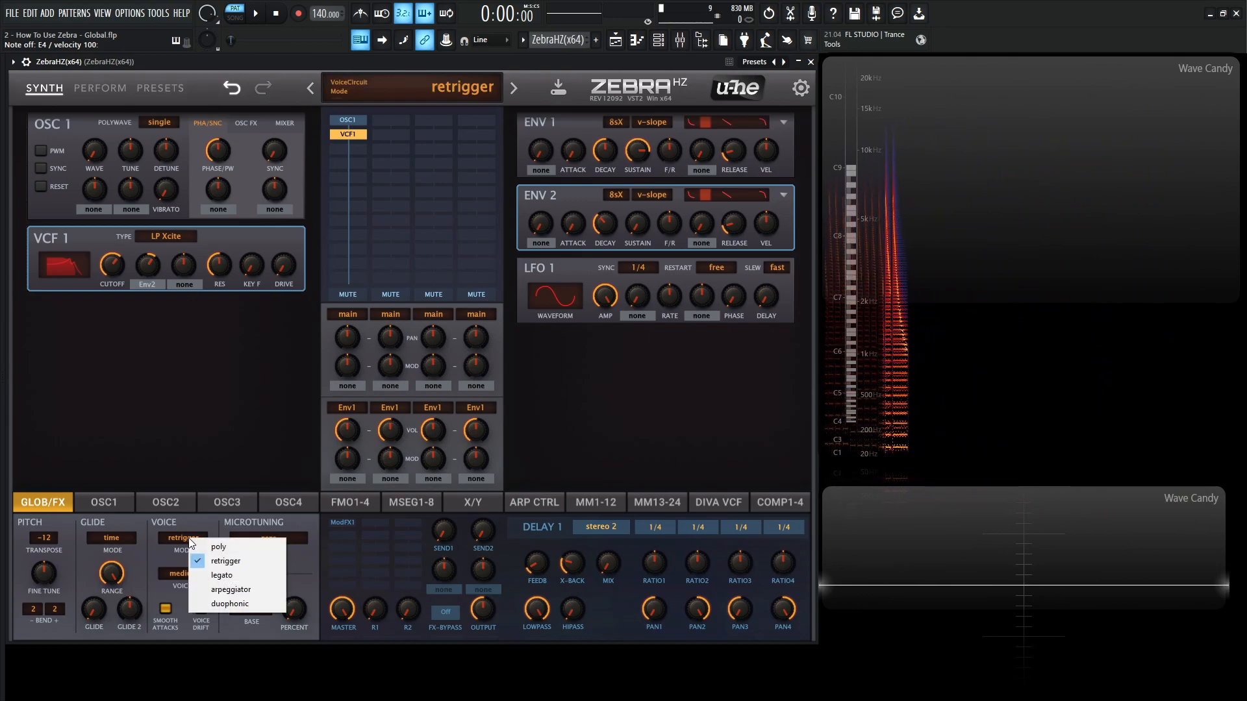
left_click(223, 575)
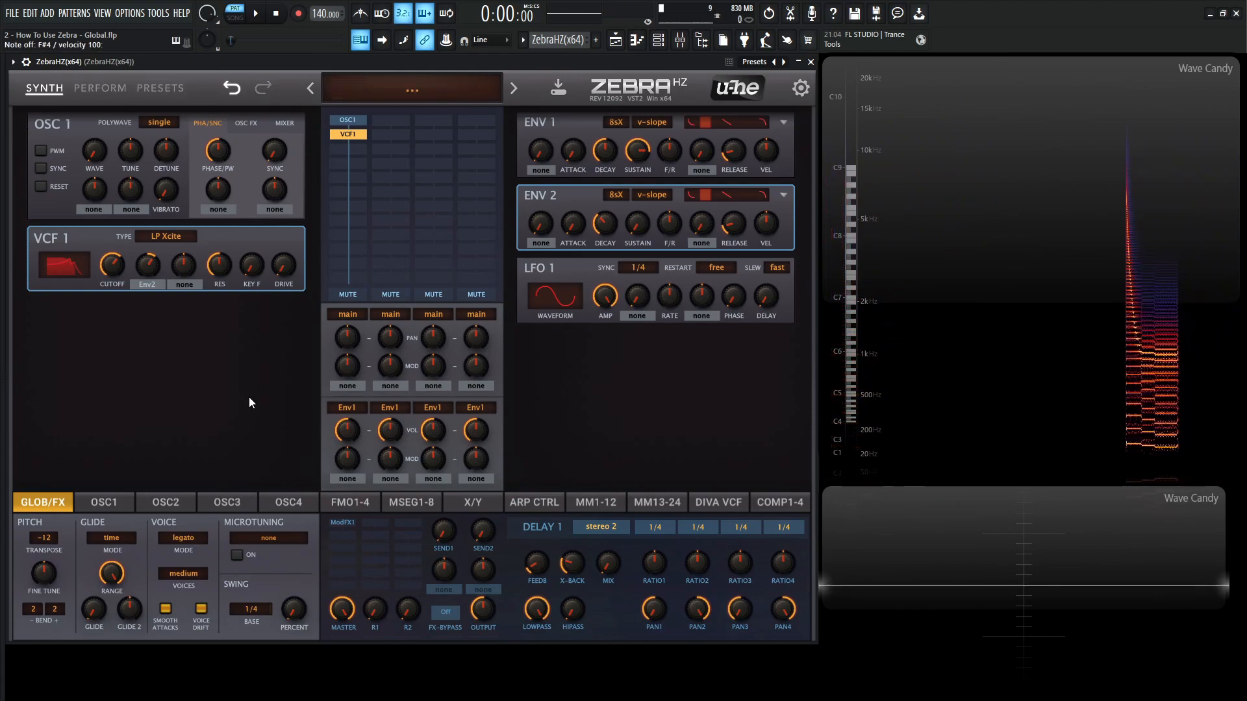
key("m")
key("n")
key("m")
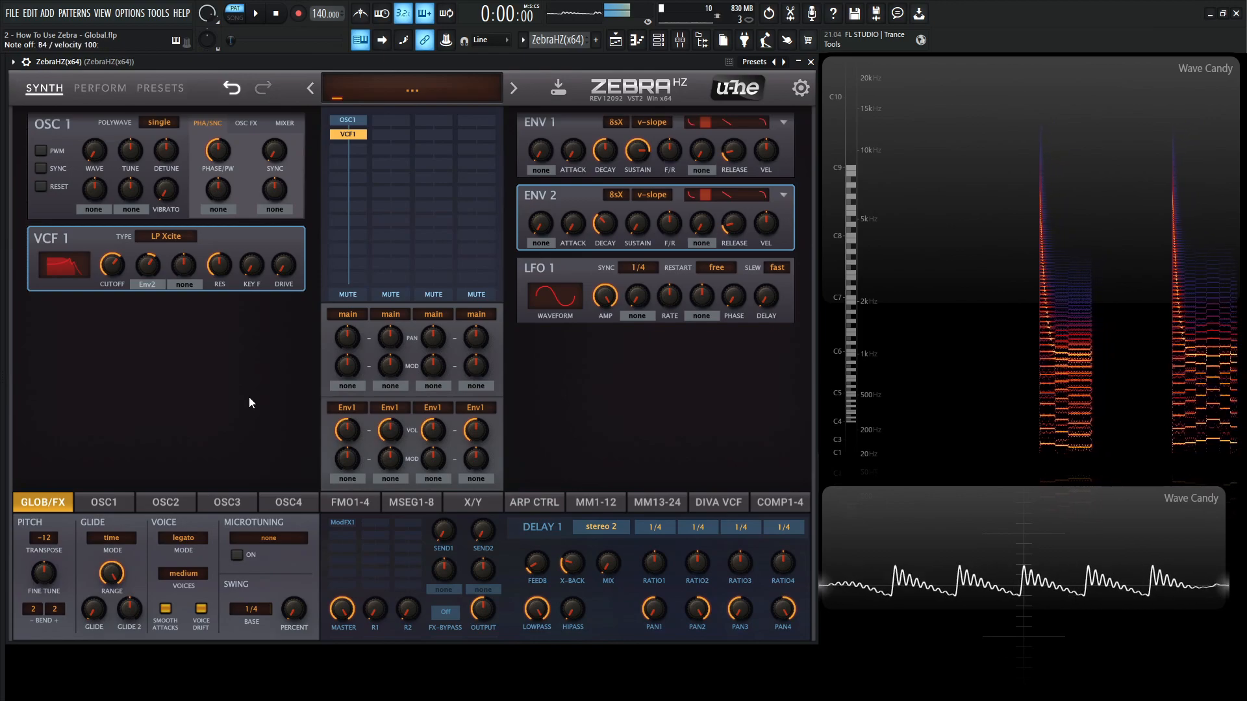
key("c")
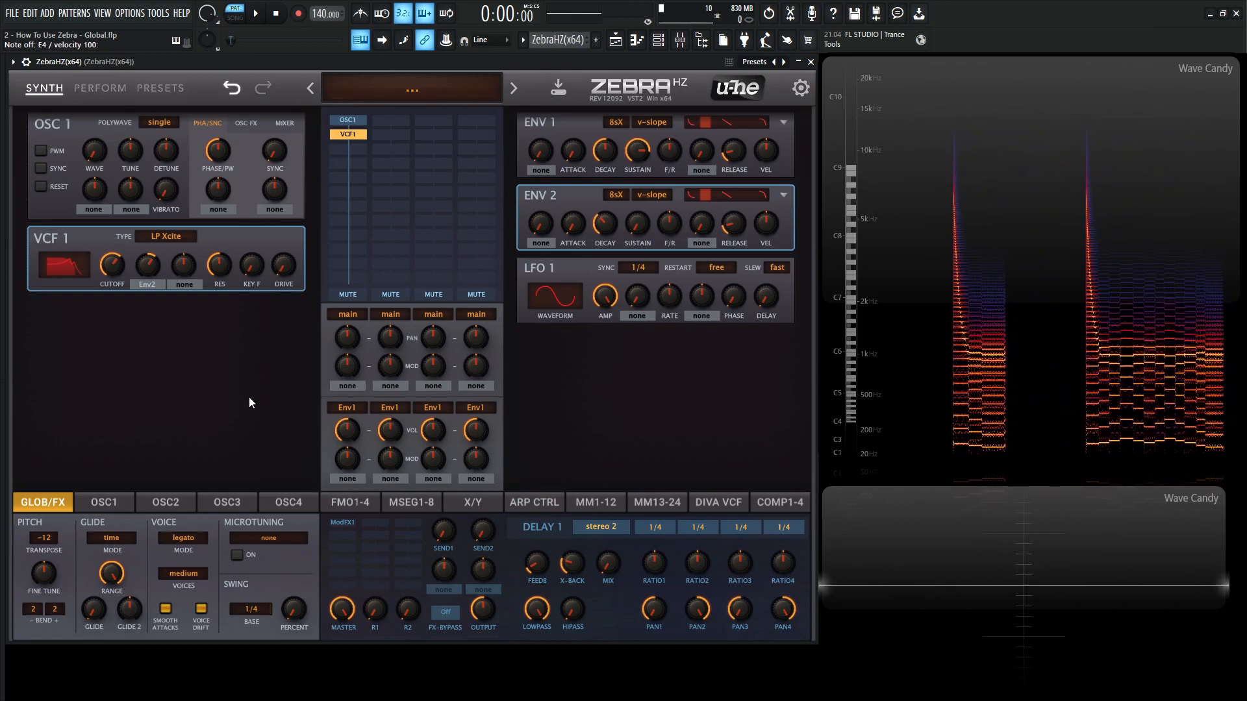
Play a longer connected line of notes rising and falling to audition legato mode without releasing between notes.
key("n")
key("m")
key("2")
key("3")
key("2")
key("m")
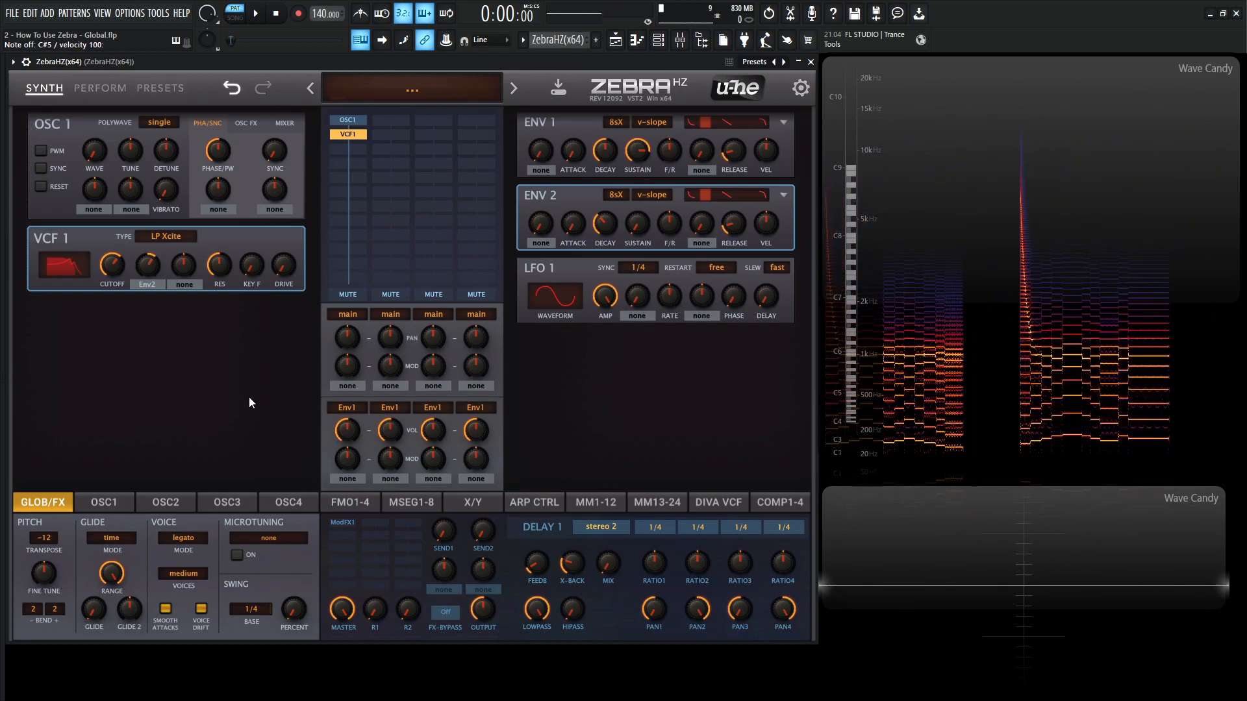
key("h")
key("h")
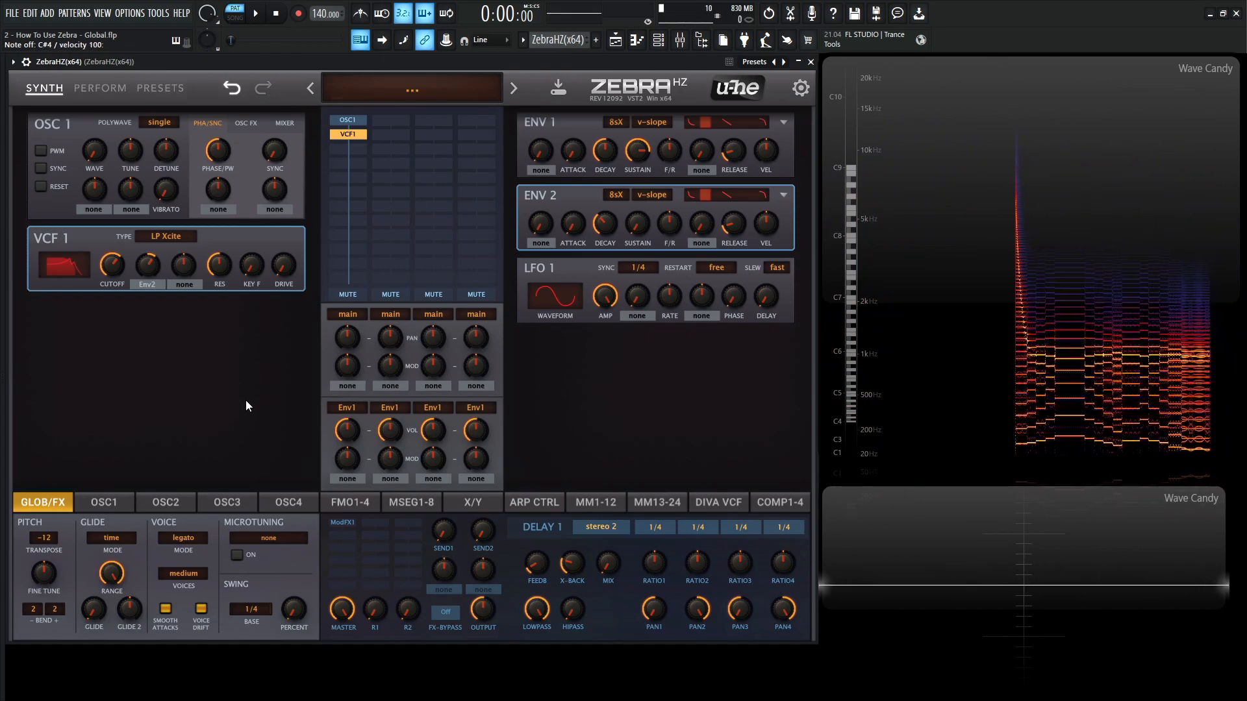
Set the voice mode to arpeggiator, view the ARP CTRL step settings, and return to the global settings.
left_click(184, 538)
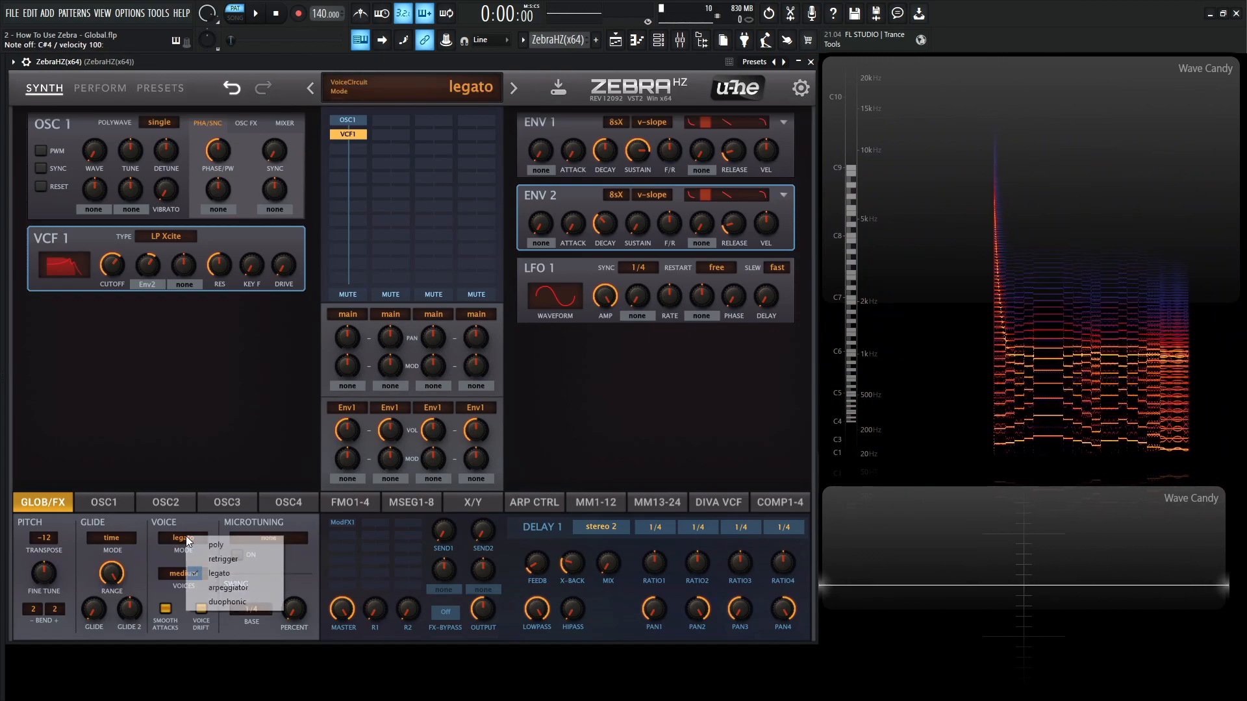
left_click(259, 587)
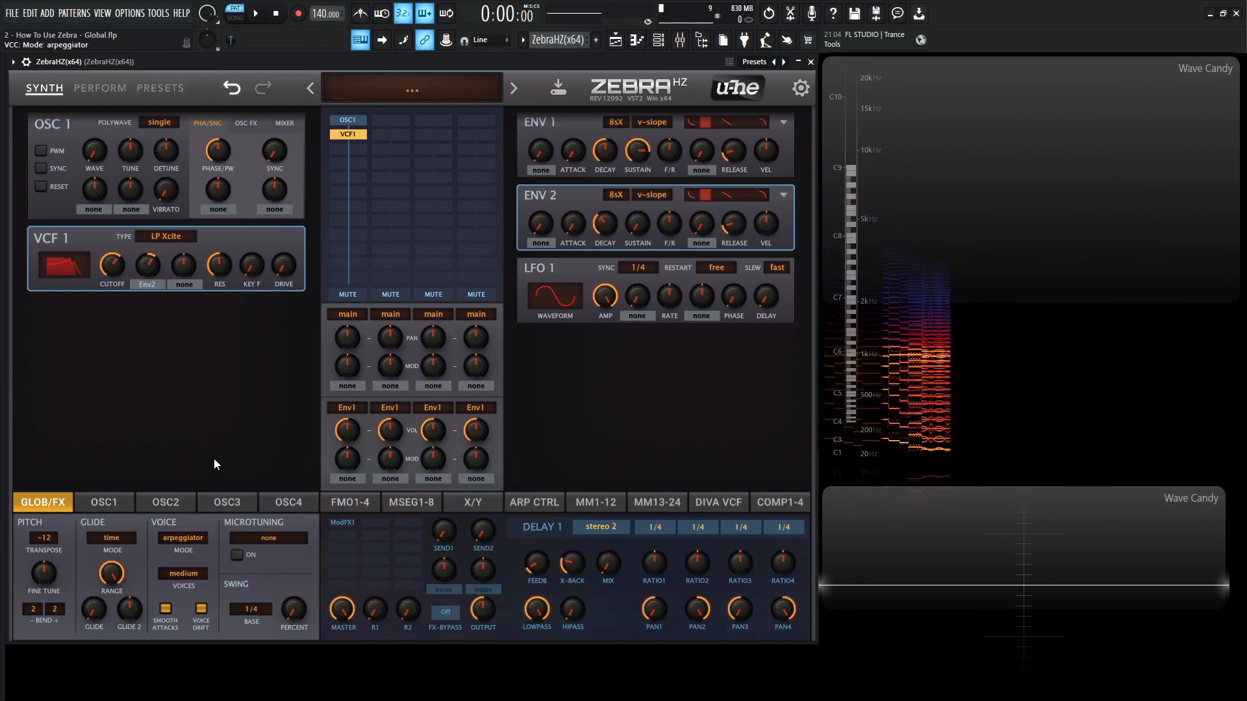
left_click(518, 503)
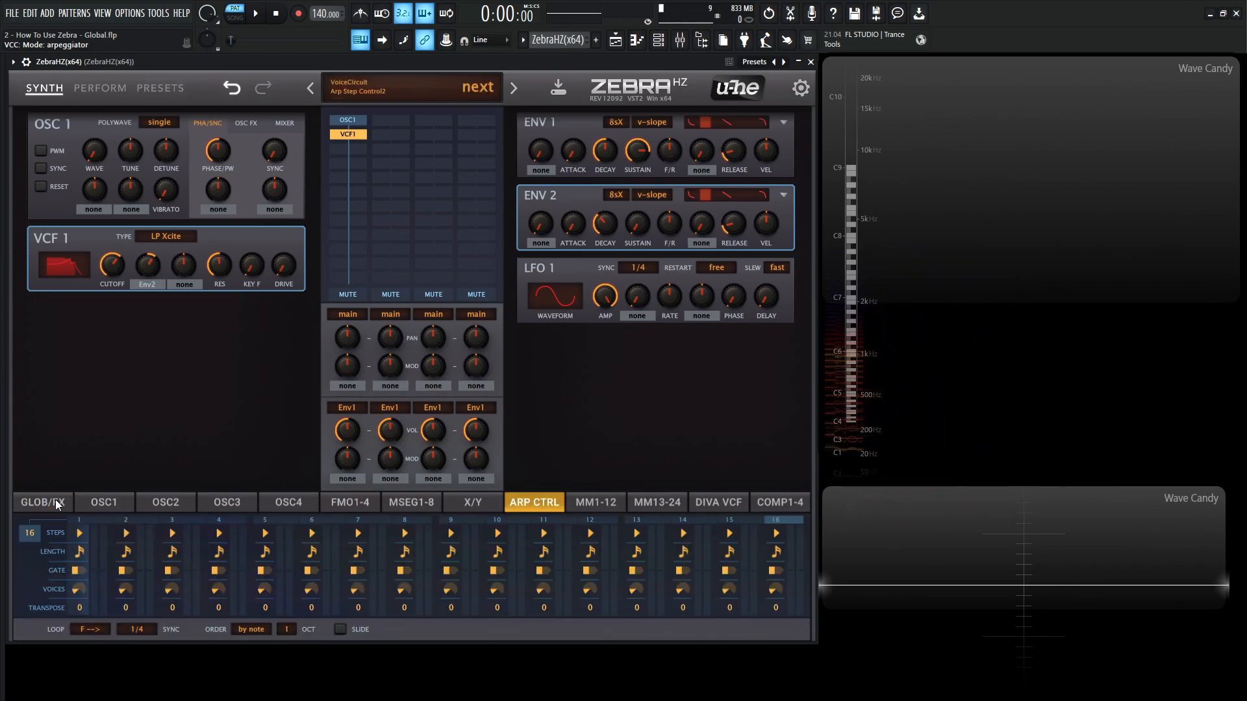
left_click(55, 502)
left_click(538, 504)
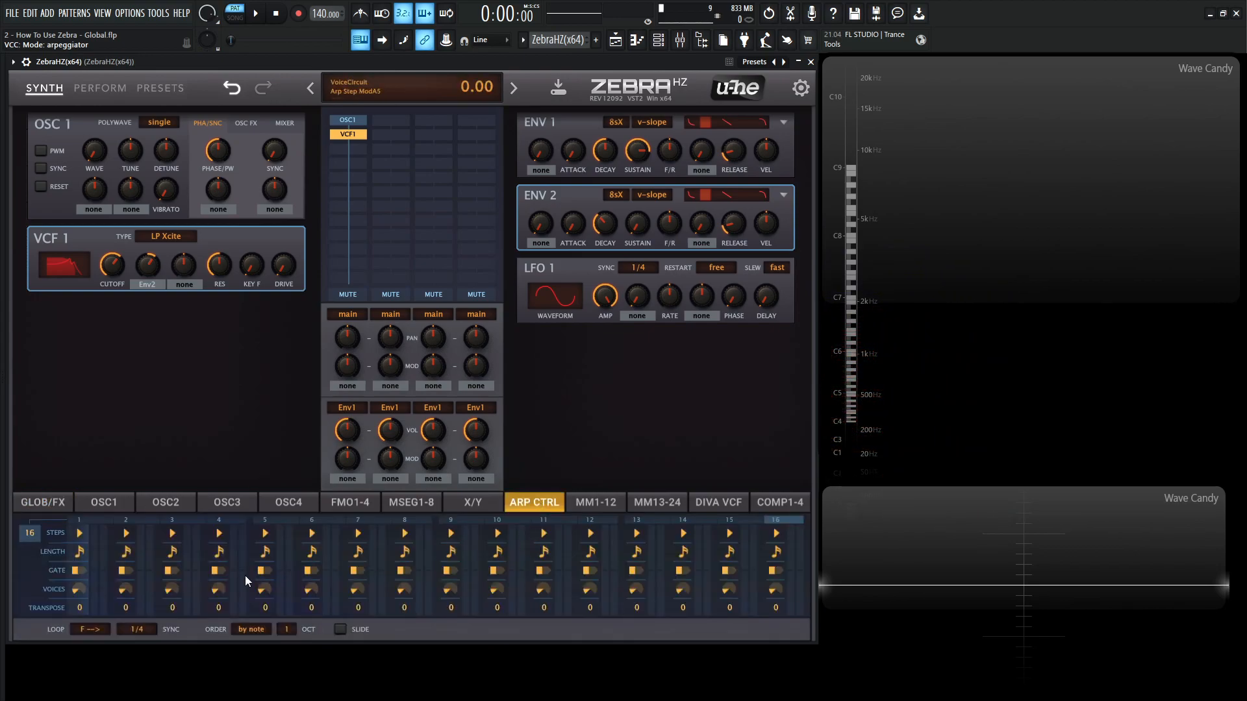
left_click(50, 507)
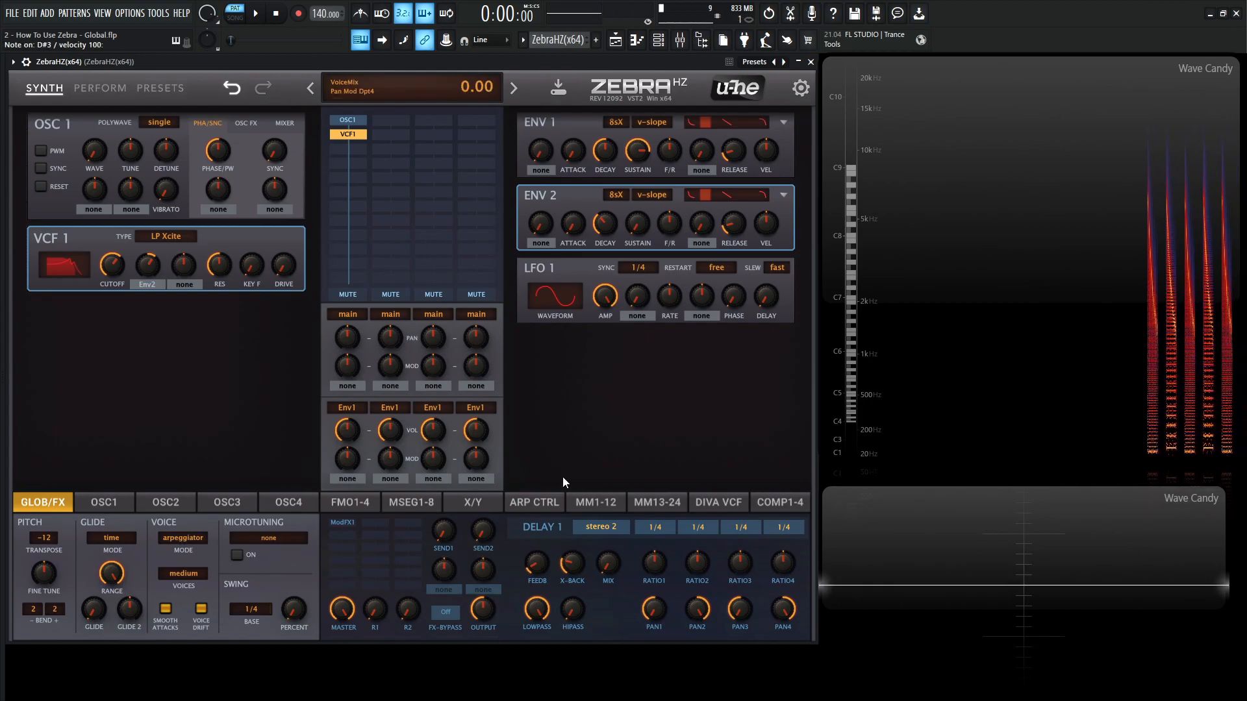
Set the arpeggiator's octave range to 0 and its sync to 1/8 in the ARP CTRL settings.
left_click(545, 501)
left_click(289, 629)
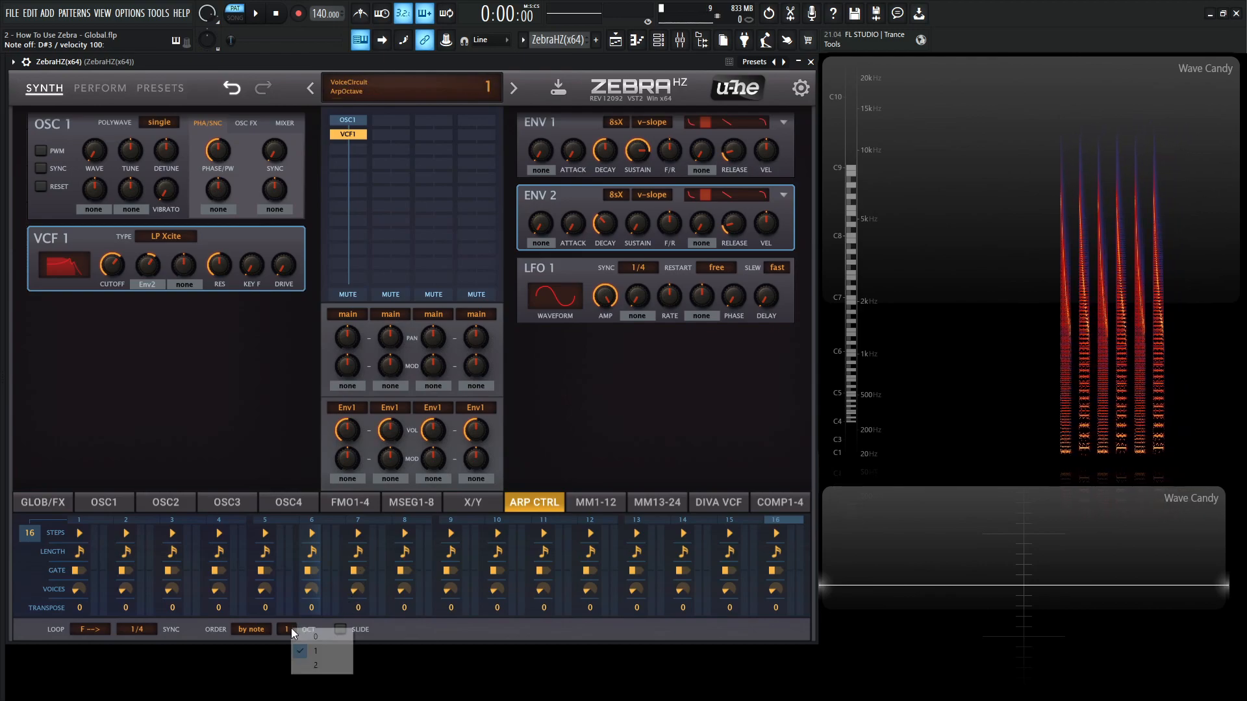
left_click(316, 637)
scroll(141, 629, "up", 1)
scroll(142, 629, "down", 2)
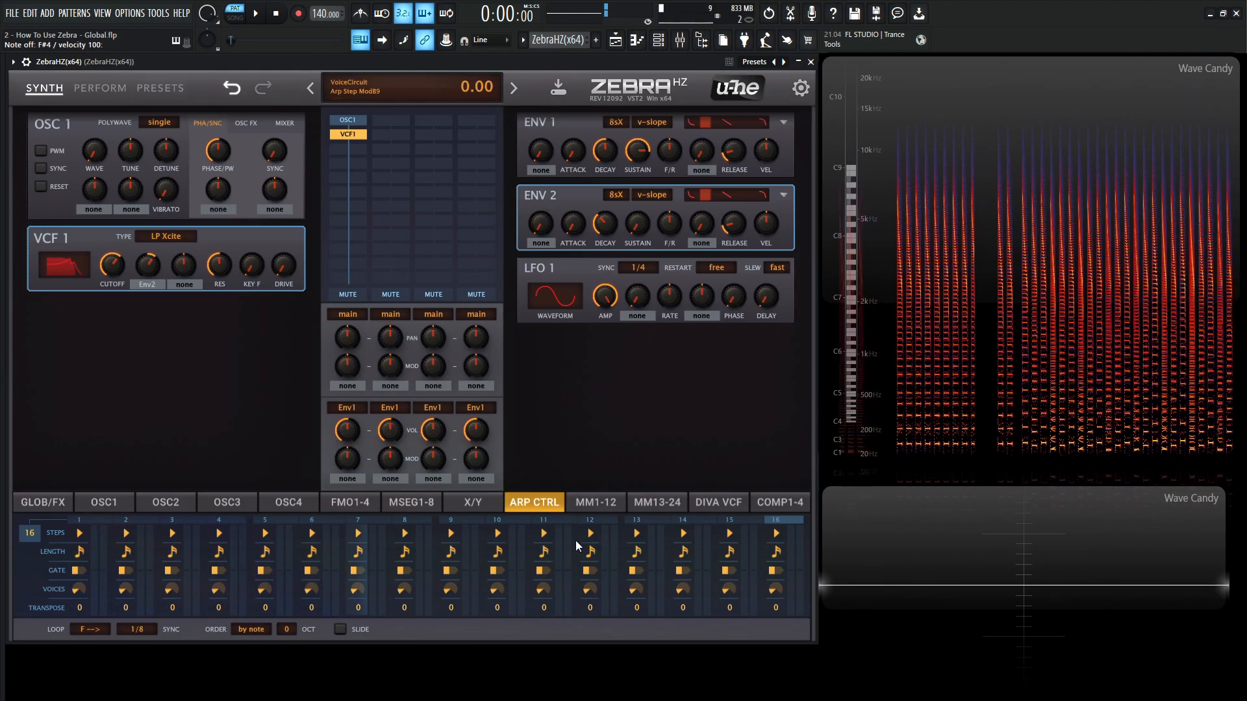
Return to the global settings, reset the patch to its initial state and set the voice mode to duophonic.
left_click(43, 502)
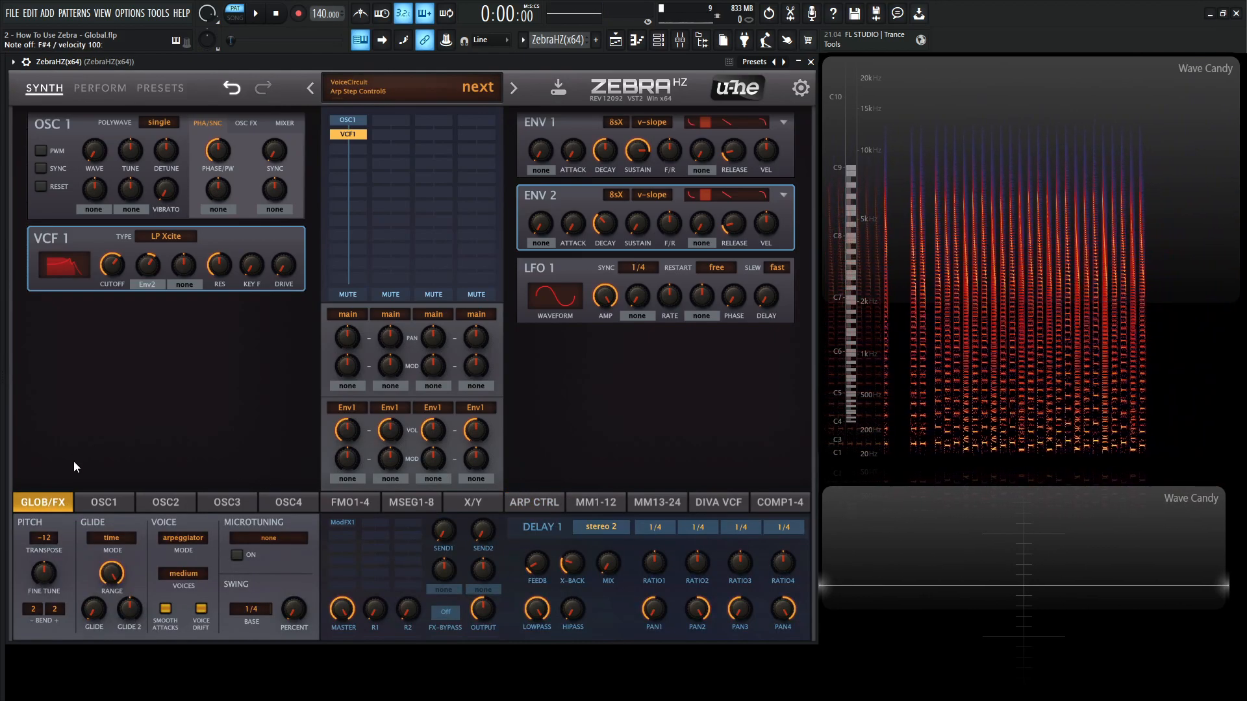
left_click(190, 541)
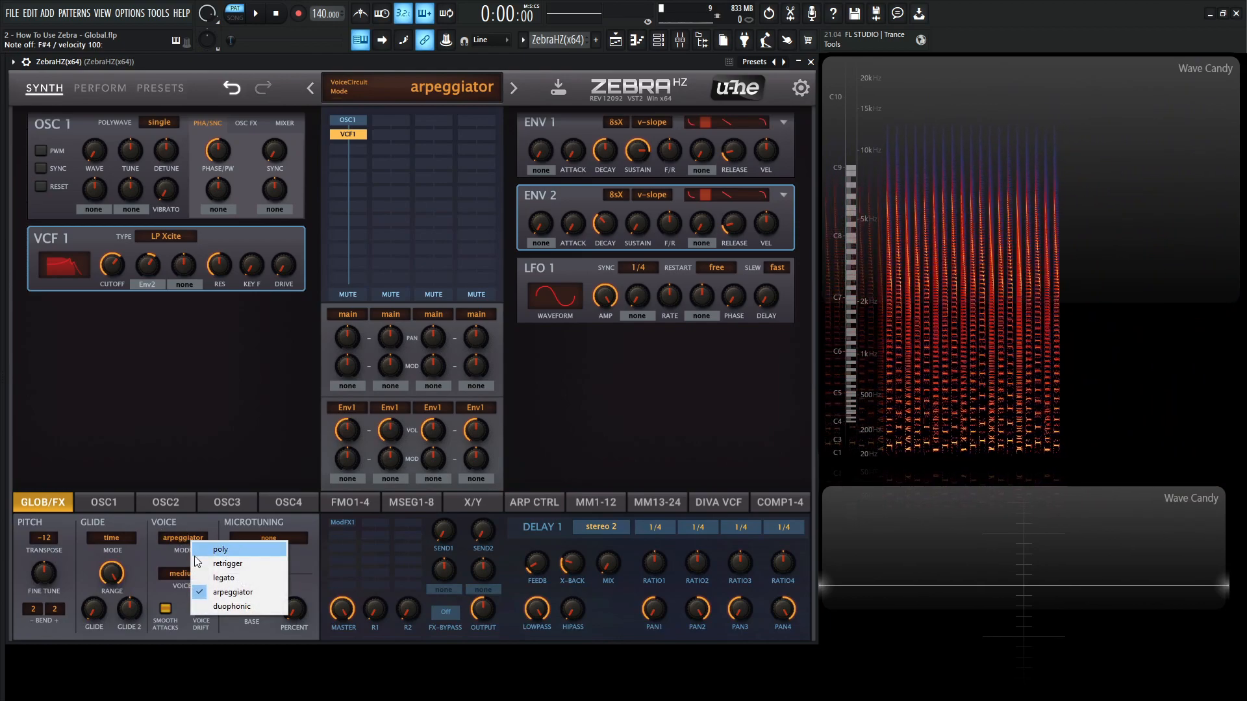
left_click(208, 523)
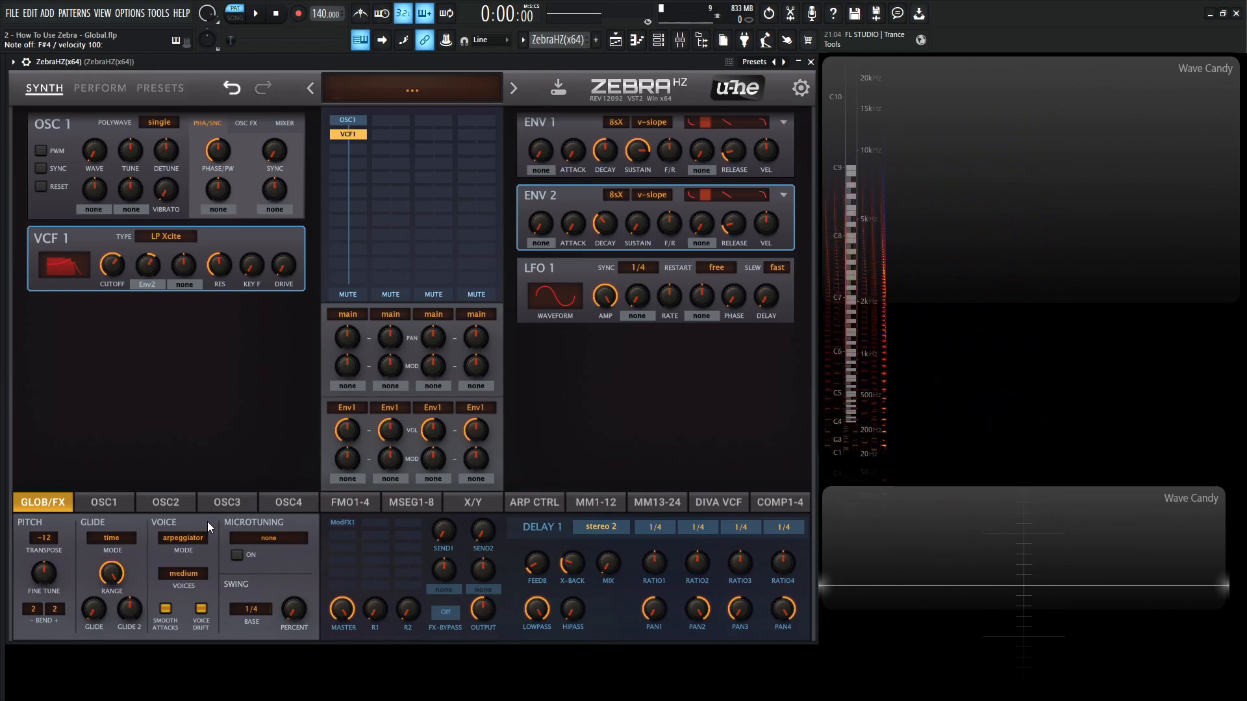
left_click(189, 533)
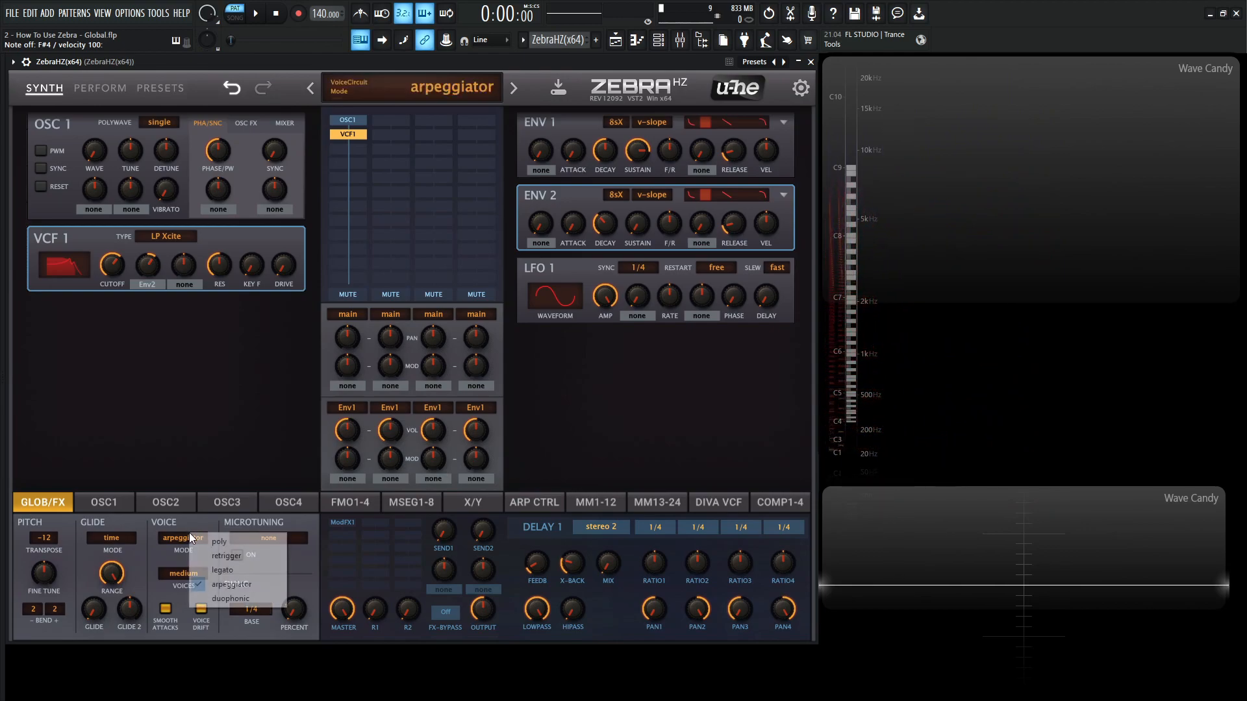
left_click(250, 604)
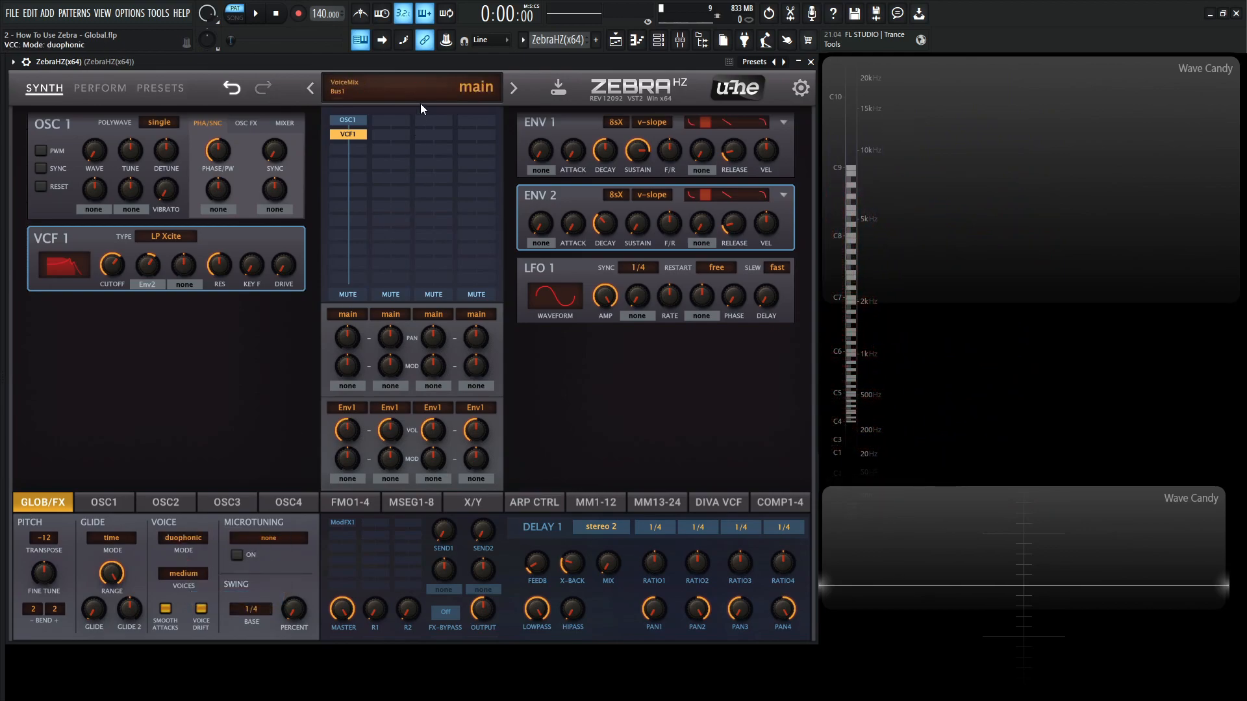
left_click(448, 99)
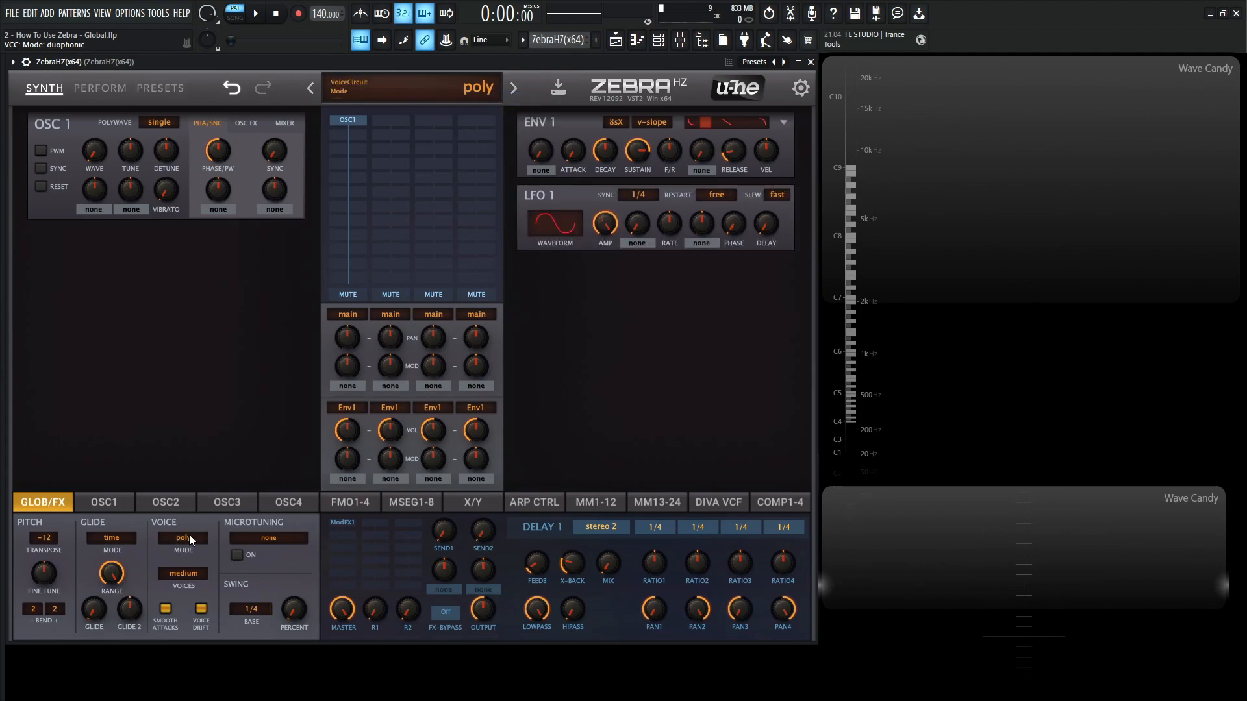
left_click(223, 600)
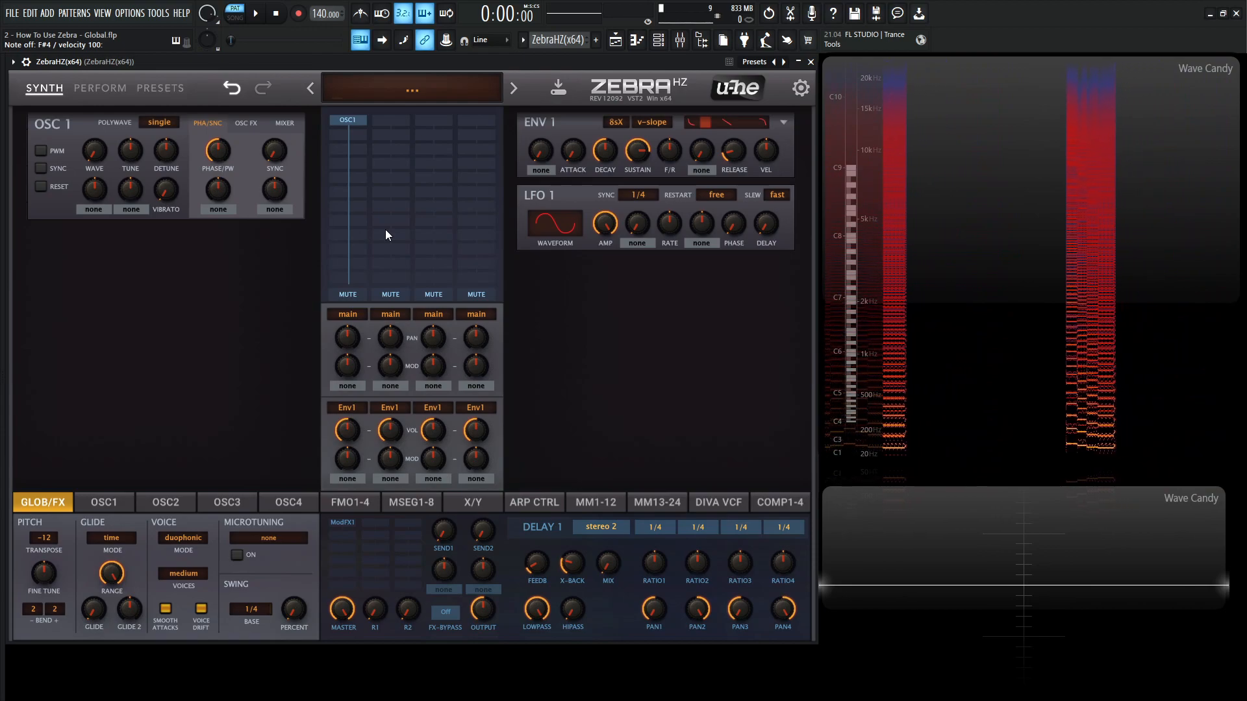
Add OSC2 below OSC1 in the first lane of the module grid and bypass OSC1.
left_click(356, 127)
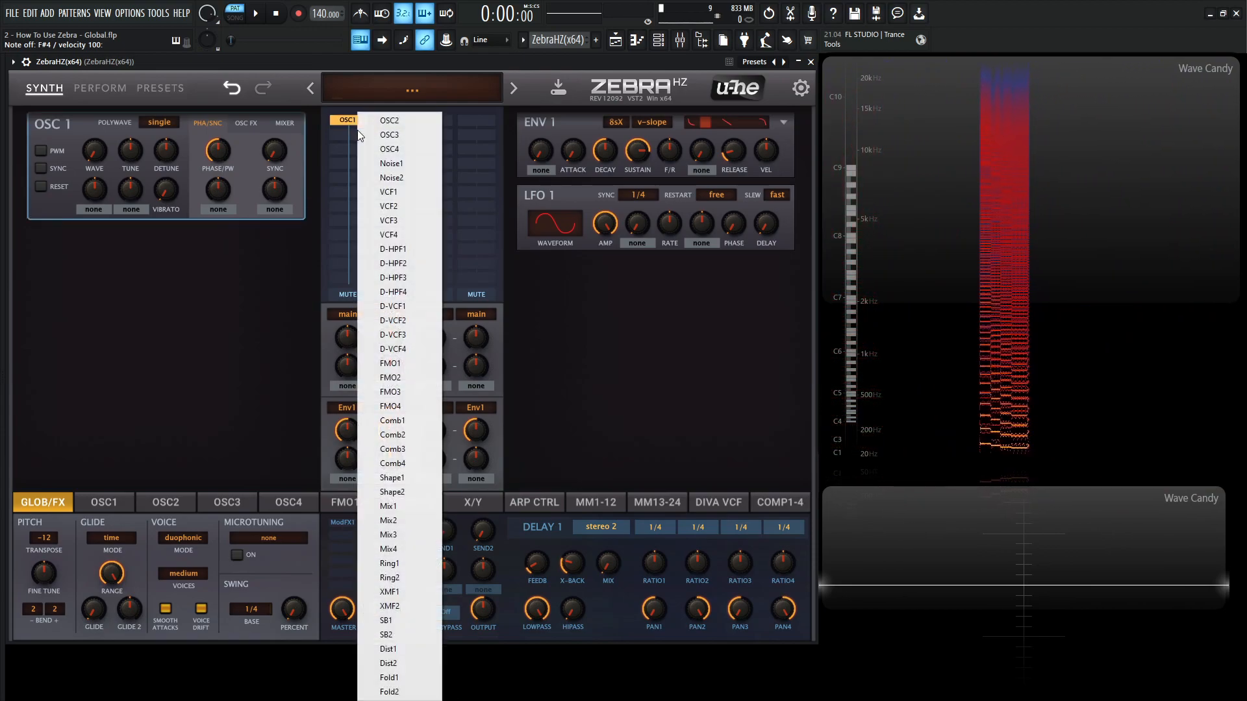
left_click(363, 132)
double_click(354, 121)
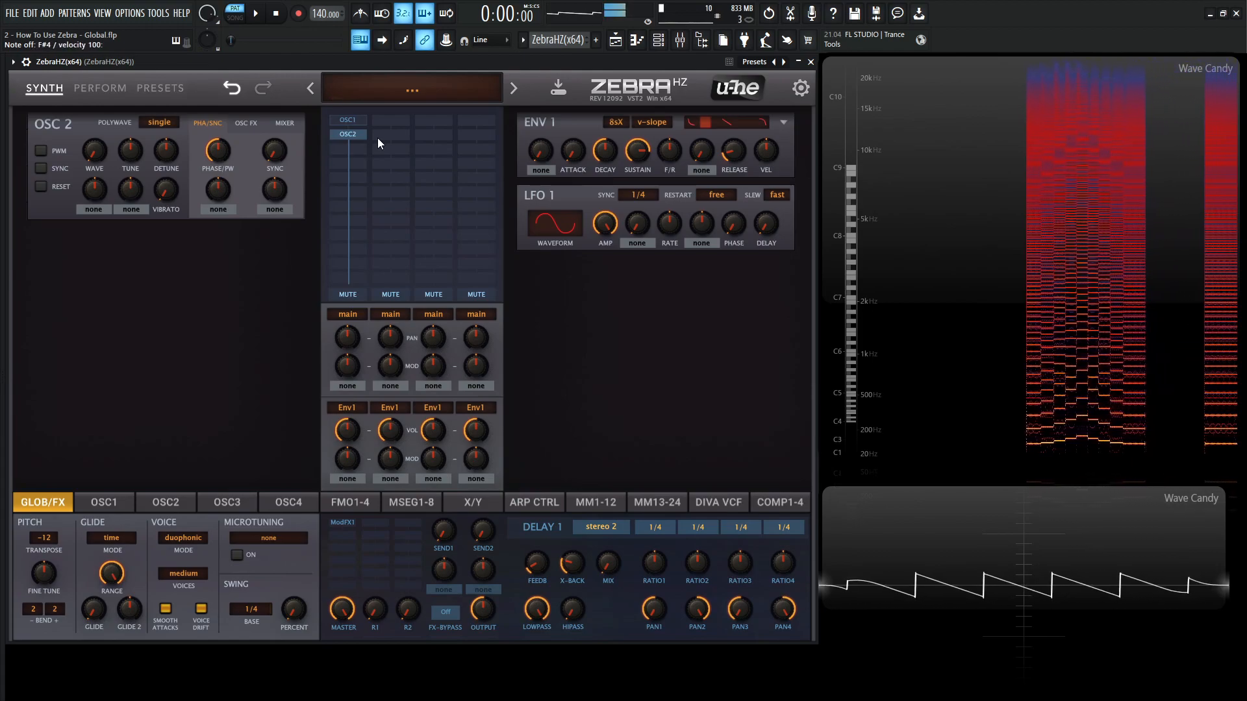
Bypass OSC2, re-enable OSC1 and play notes to hear OSC1 alone in duophonic mode.
left_click(359, 135)
double_click(358, 135)
double_click(358, 135)
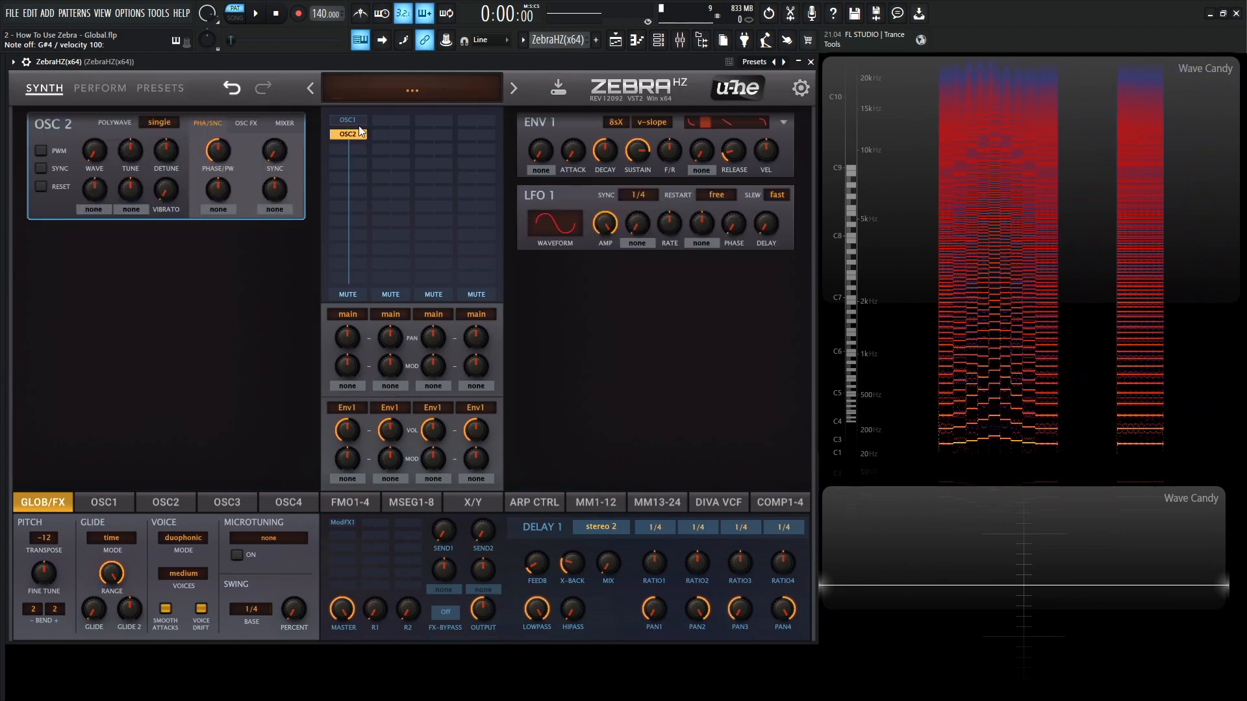
double_click(357, 132)
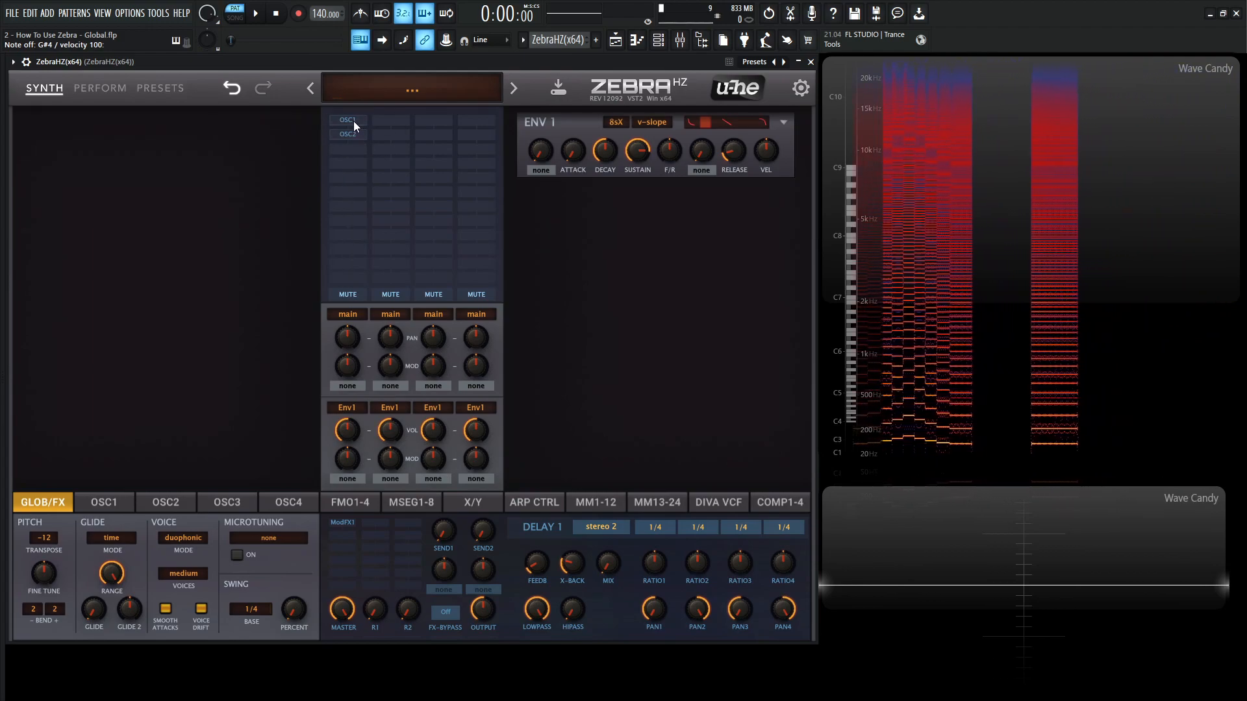
left_click(353, 121)
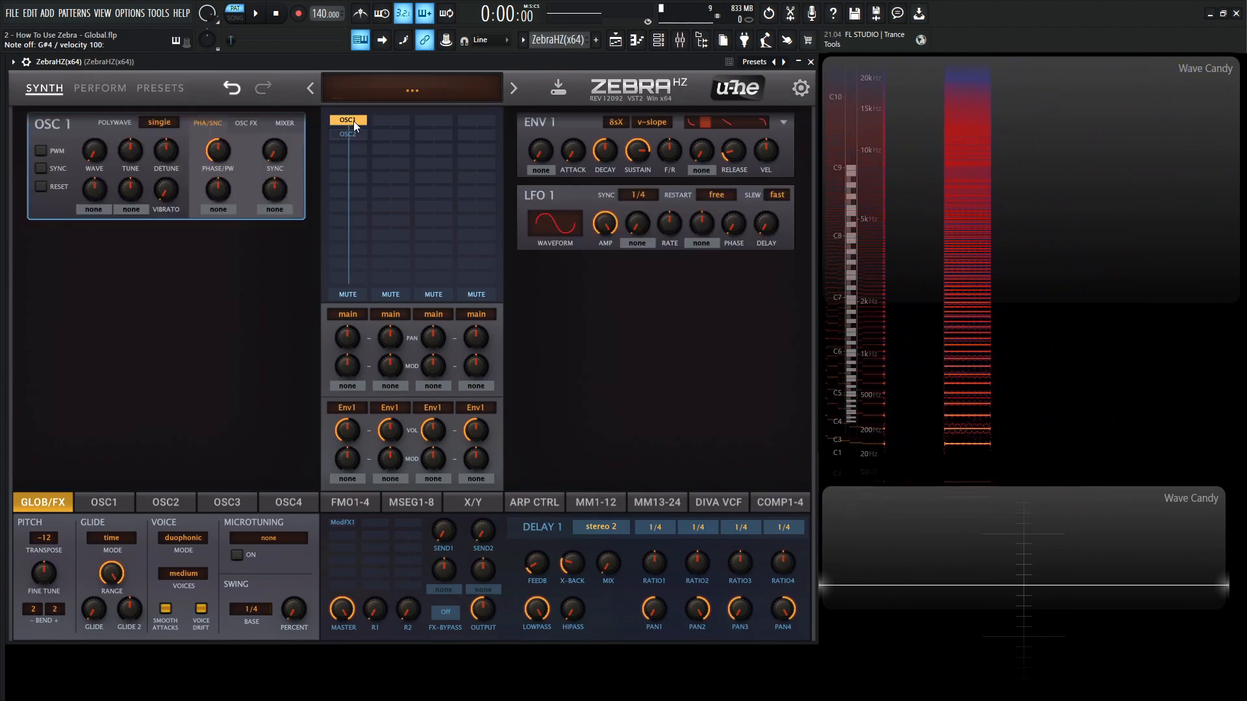
key("n")
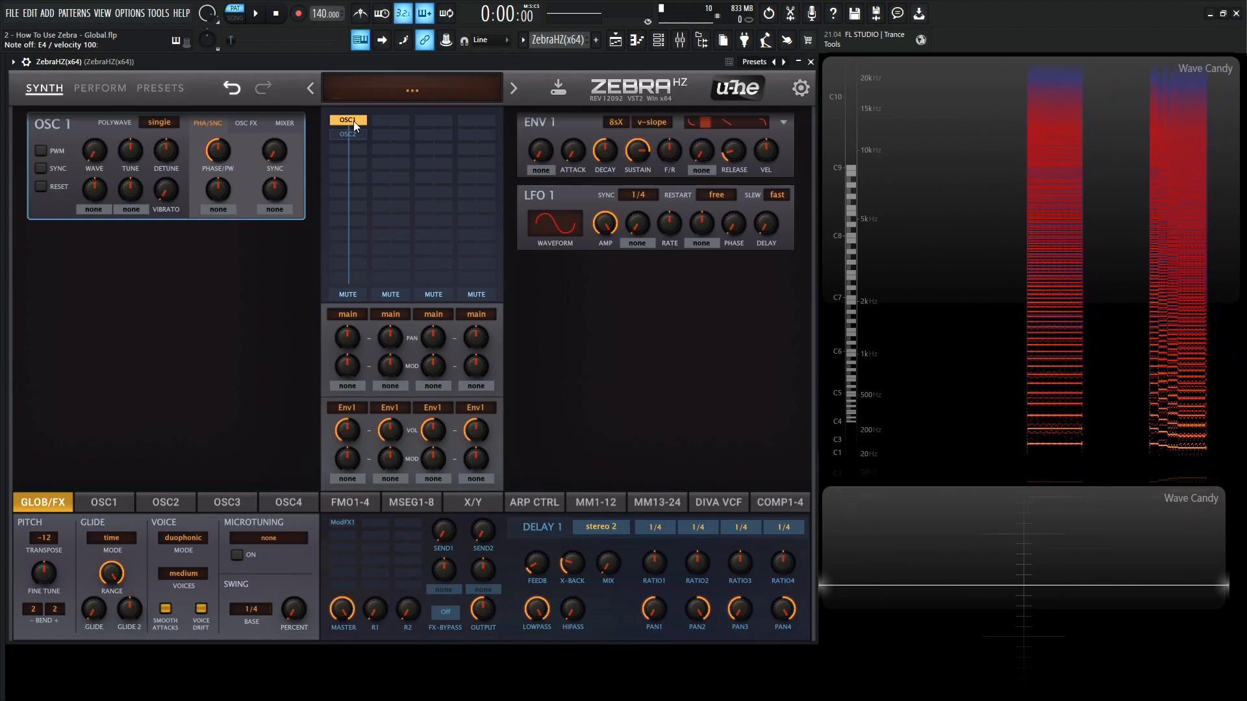
Re-enable OSC2 and play overlapping notes to hear both oscillators together in duophonic mode.
left_click(355, 136)
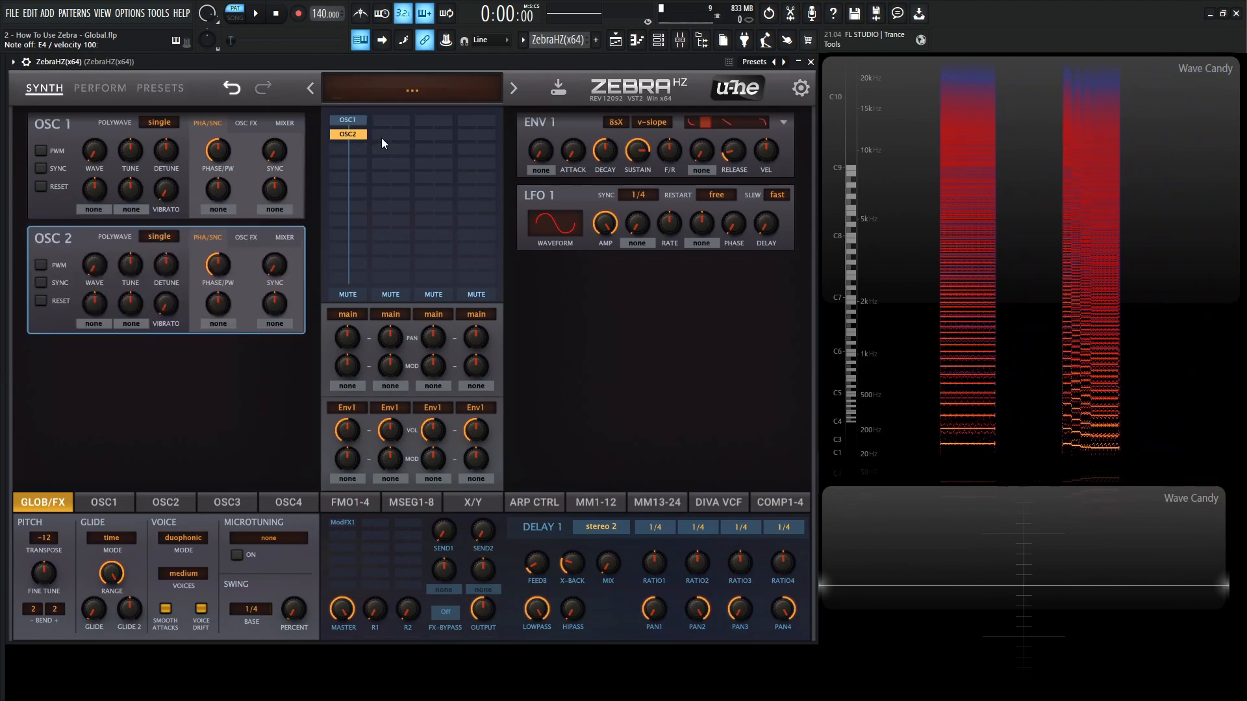
key("d")
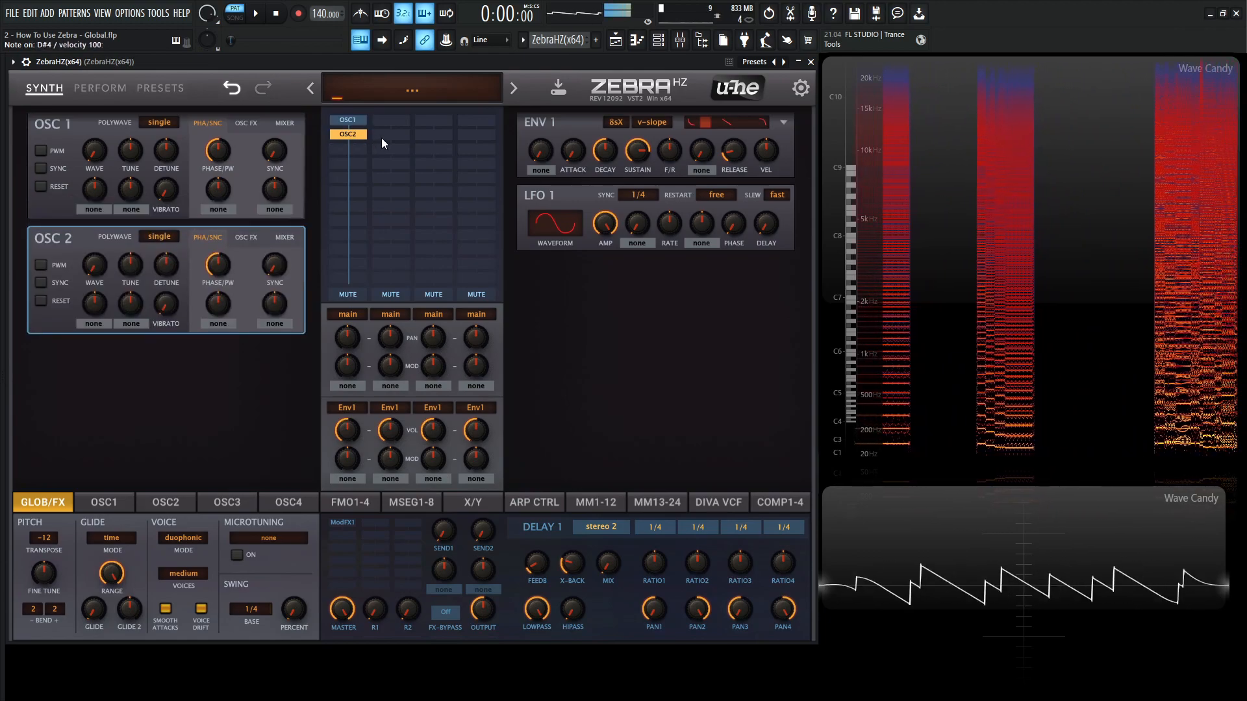
key("h")
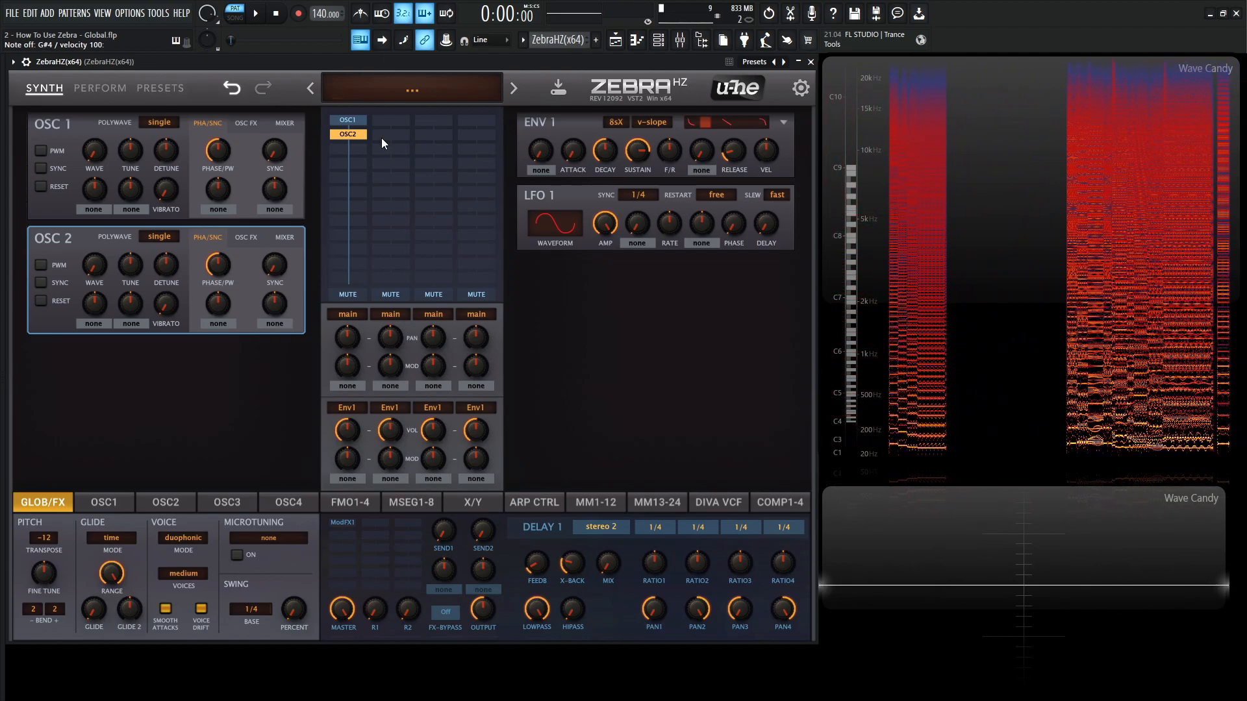
key("h")
key("2")
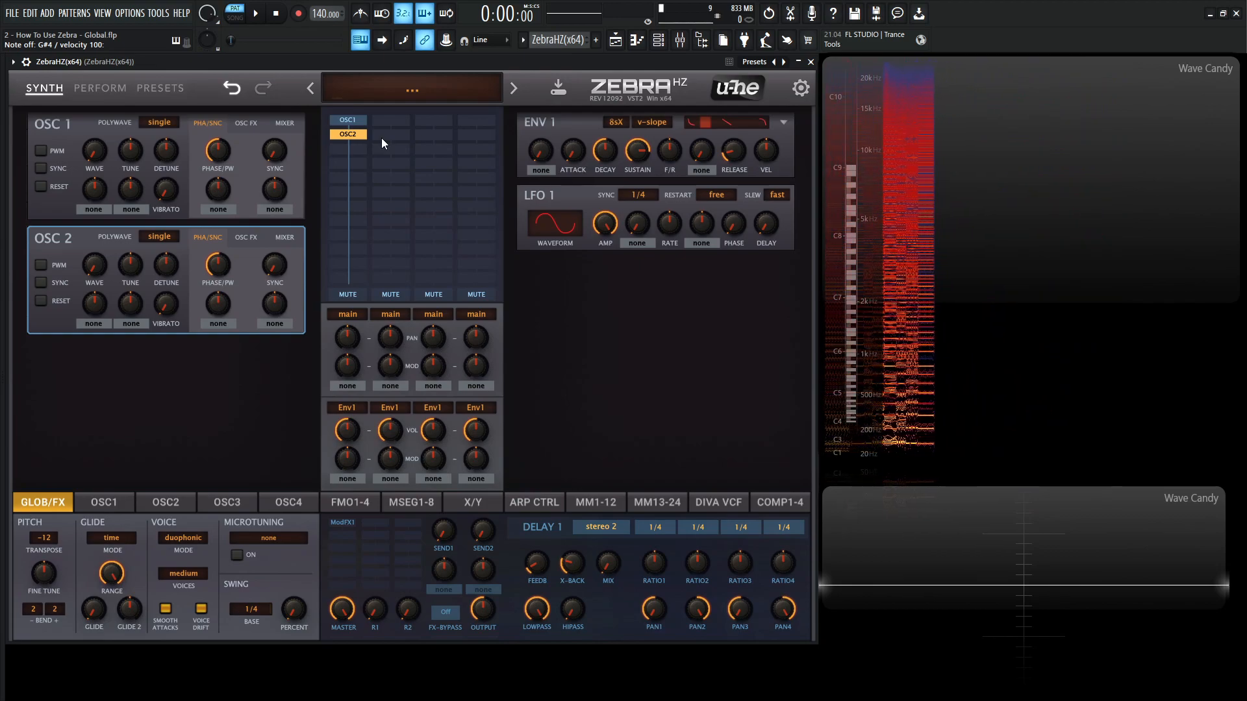
key("h")
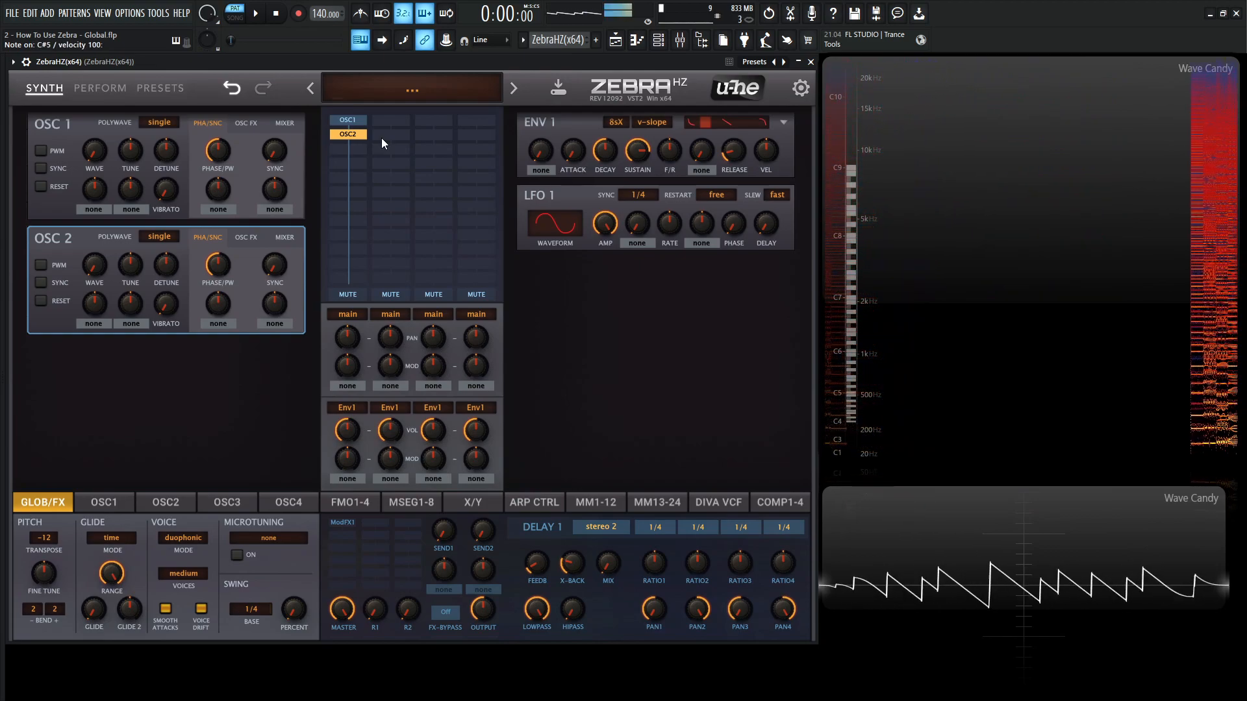
key("3")
key("2")
key("m")
key("n")
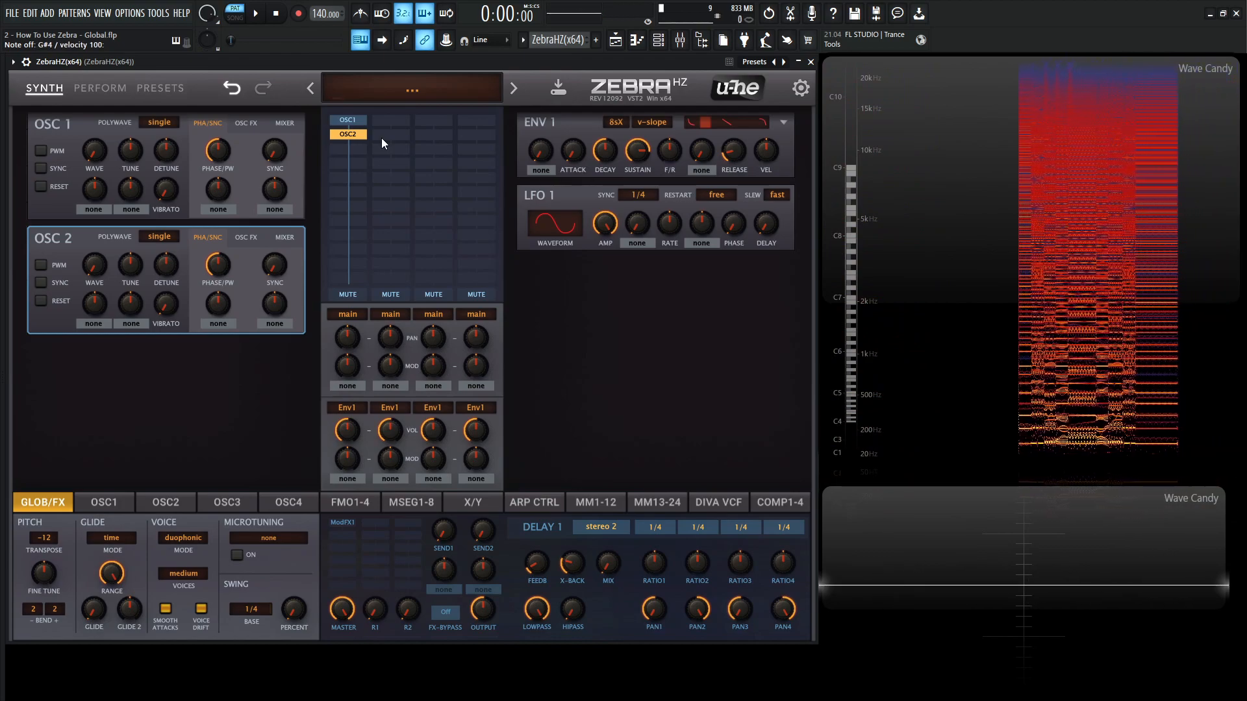
Set the voice mode back to poly and remove OSC2 from the module grid.
left_click(182, 538)
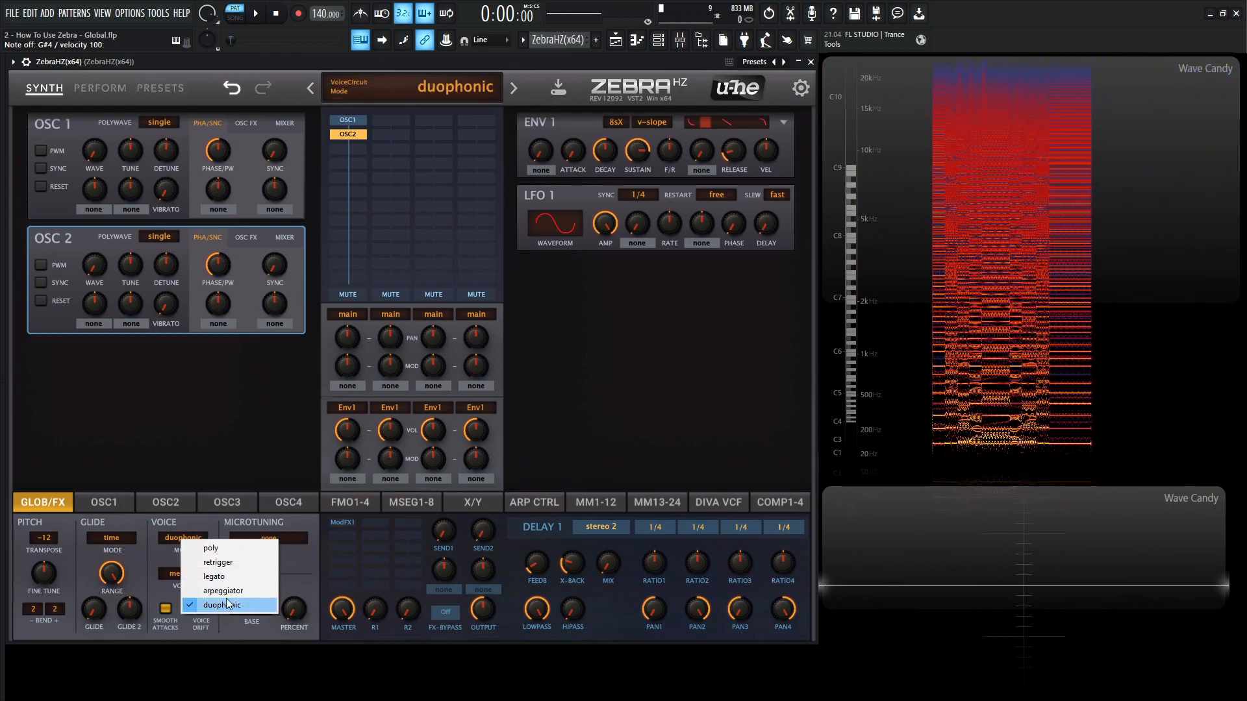
left_click(210, 548)
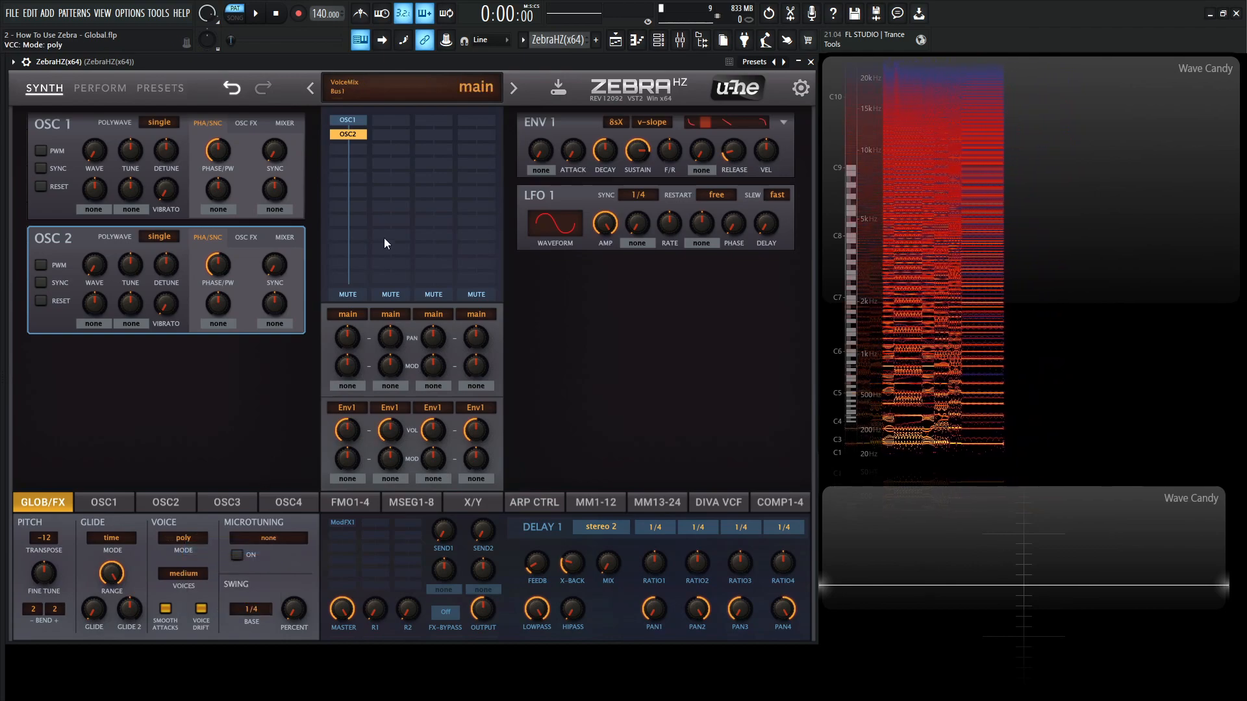
right_click(357, 135)
left_click(417, 242)
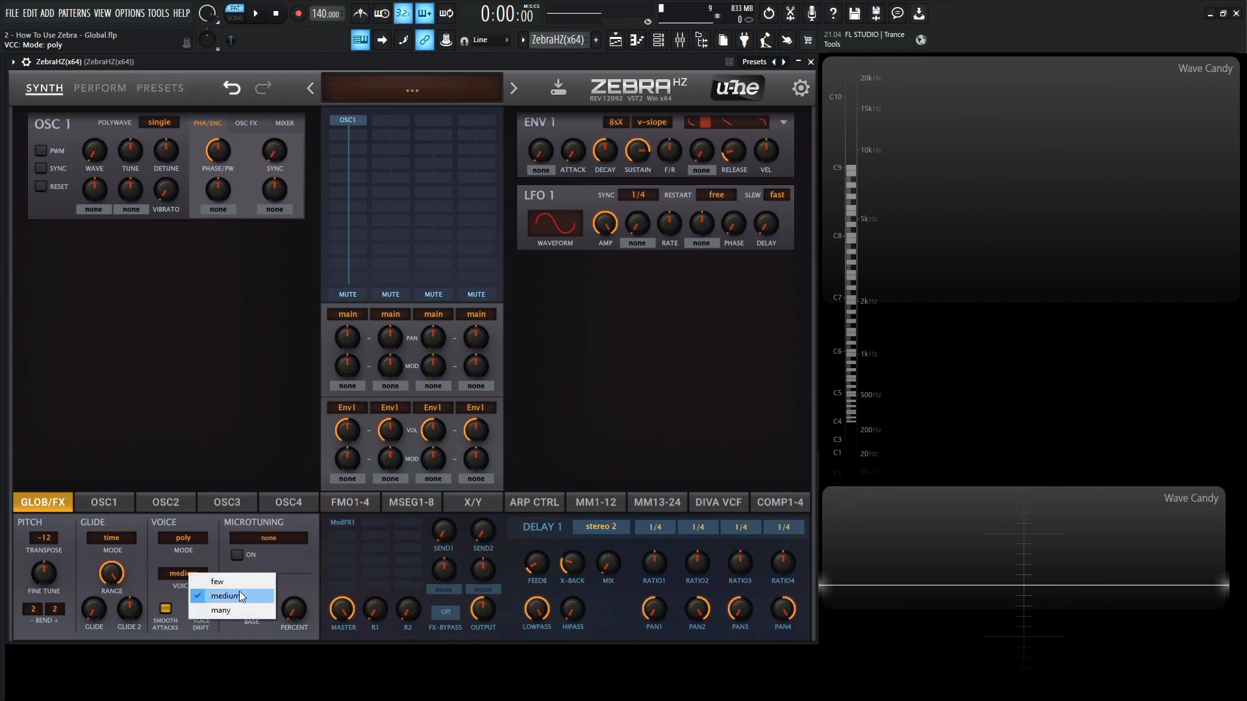
Try the voices setting at many and return it to medium.
left_click(200, 575)
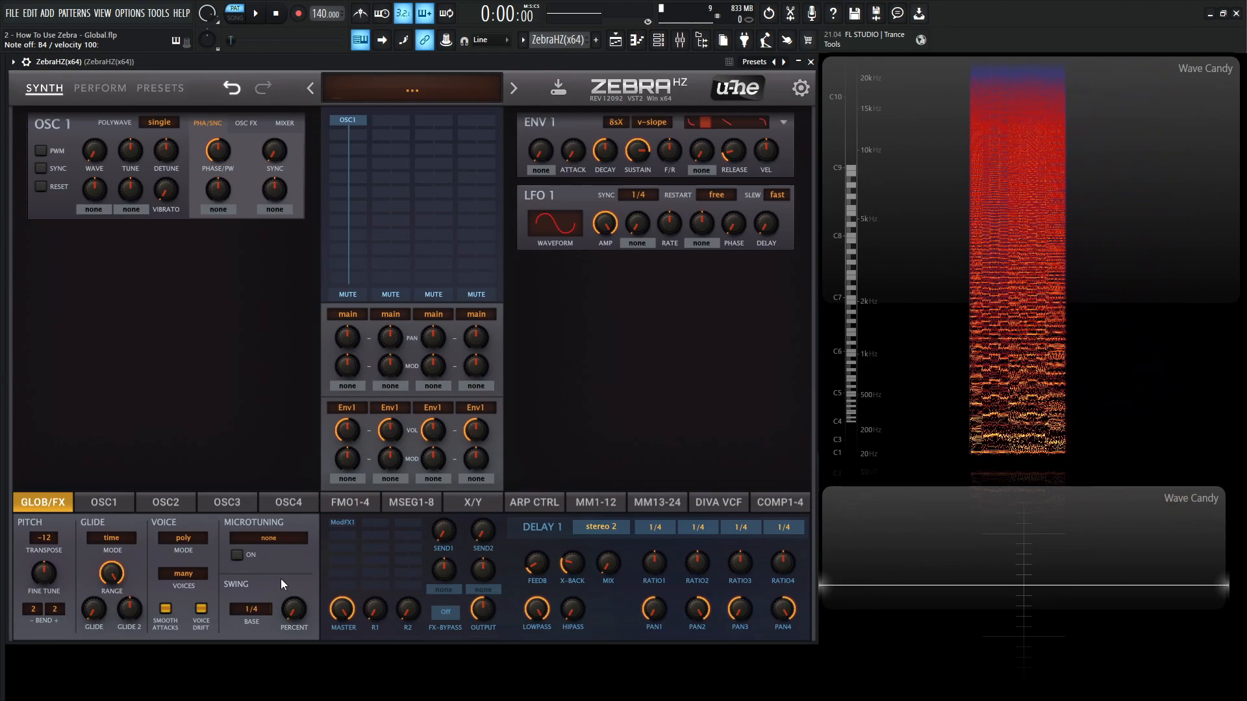
left_click(188, 578)
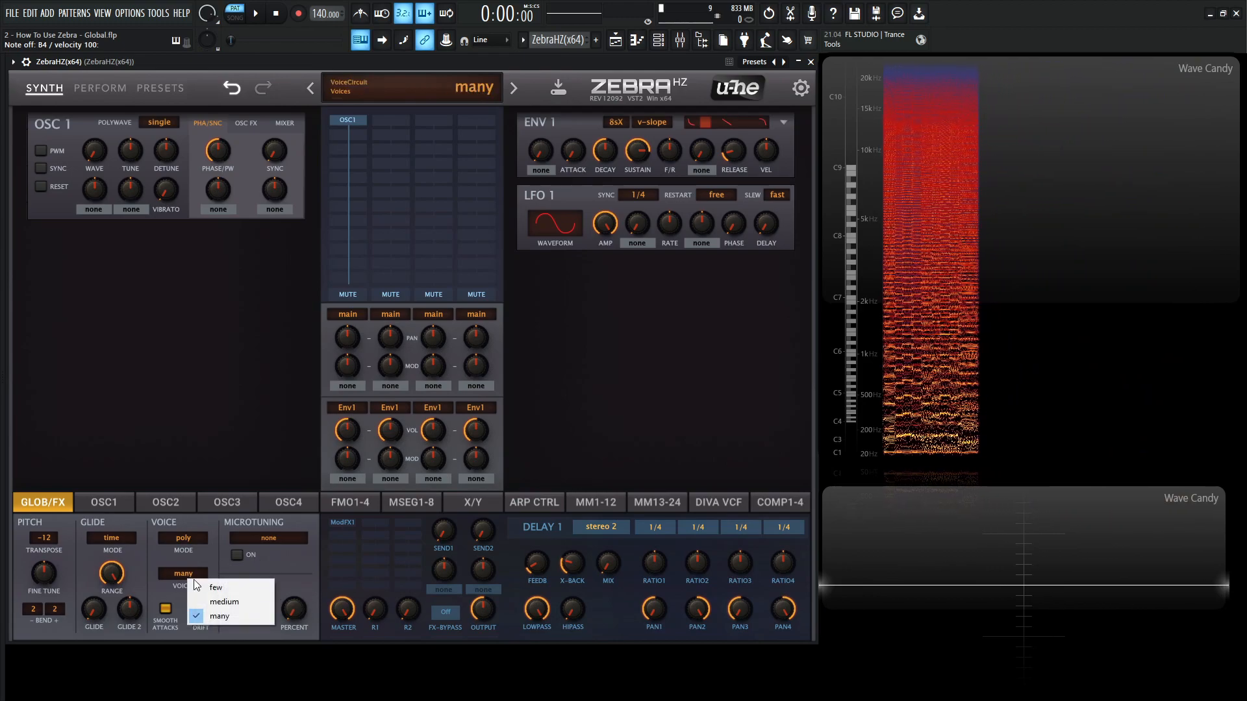
left_click(229, 602)
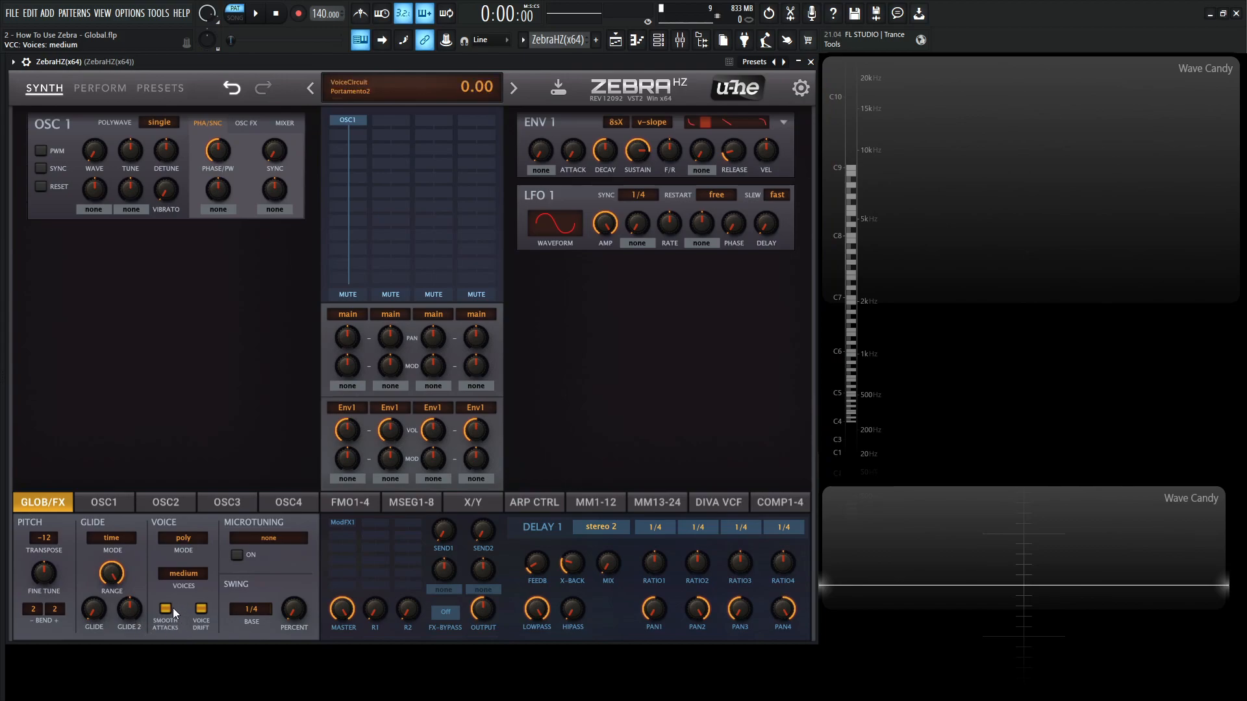
key("alt+F8")
key("alt+F8")
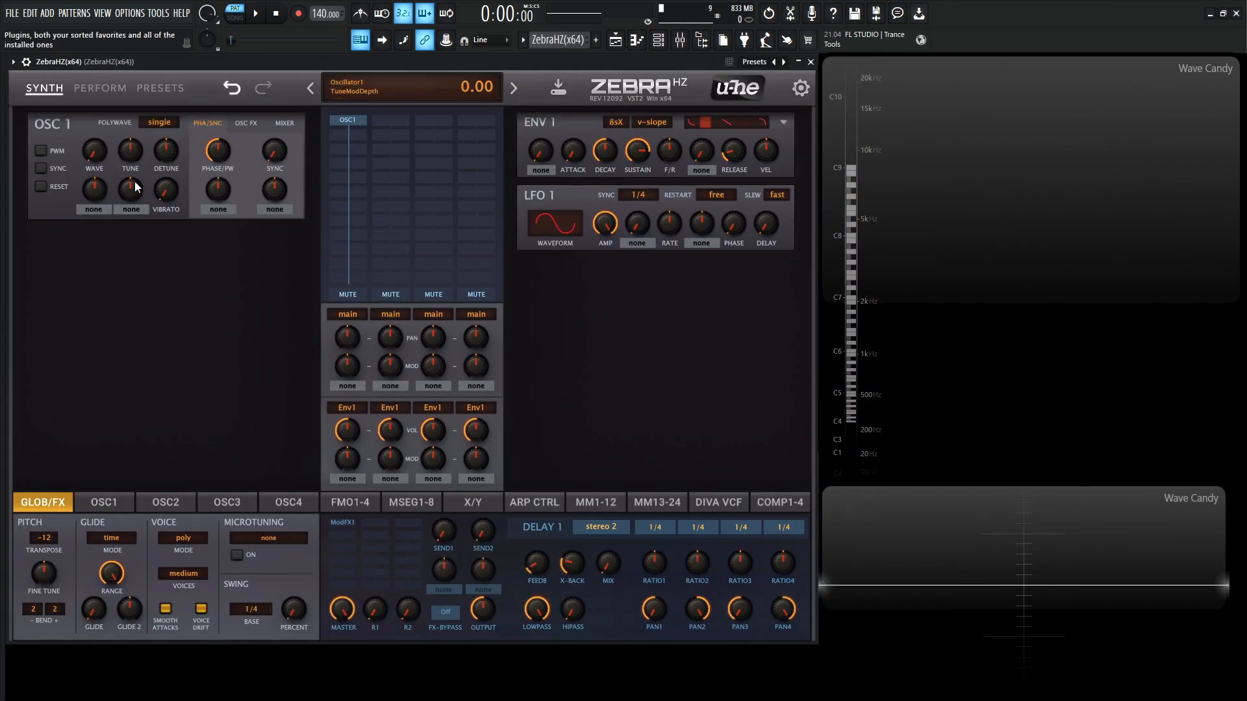
Toggle OSC 1's reset option on and off, play repeated F#4 notes to compare them, and reinitialise the patch.
left_click(41, 186)
left_click(41, 186)
key("g")
key("g")
key("g")
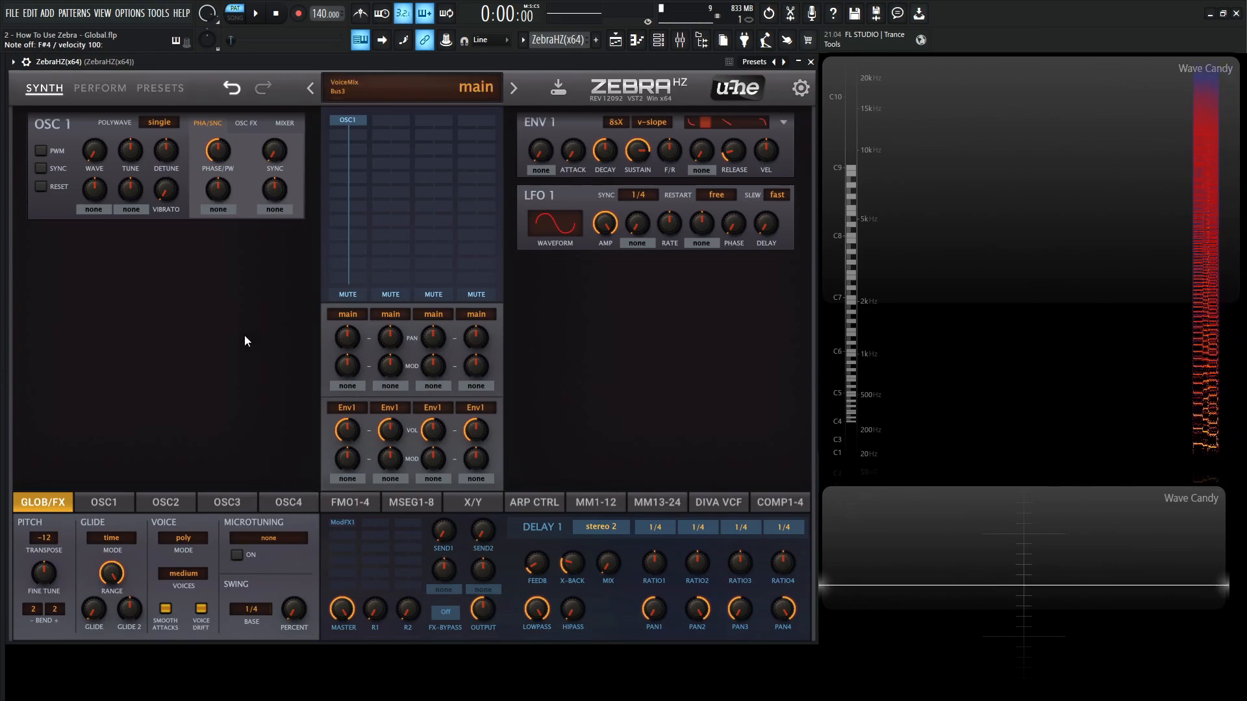
right_click(427, 89)
left_click(439, 99)
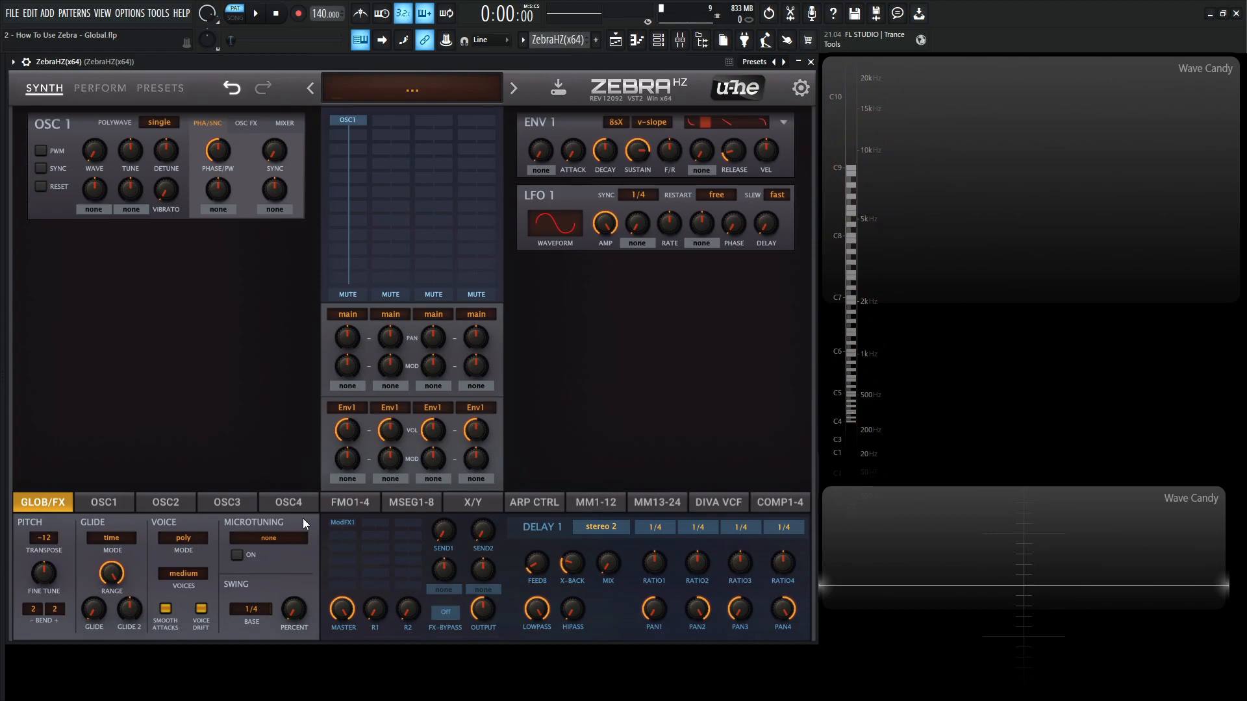
Browse the available microtuning files and the Local folder's options, and close the tuning browser without loading one.
left_click(273, 539)
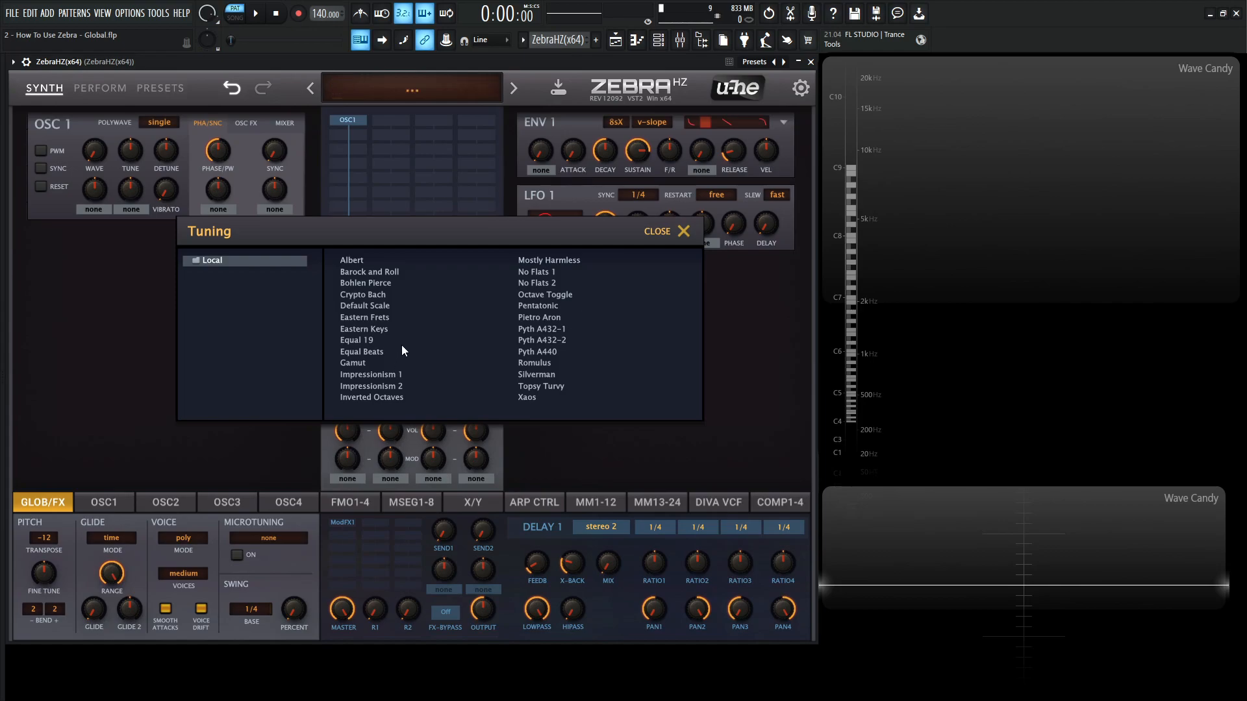
right_click(209, 261)
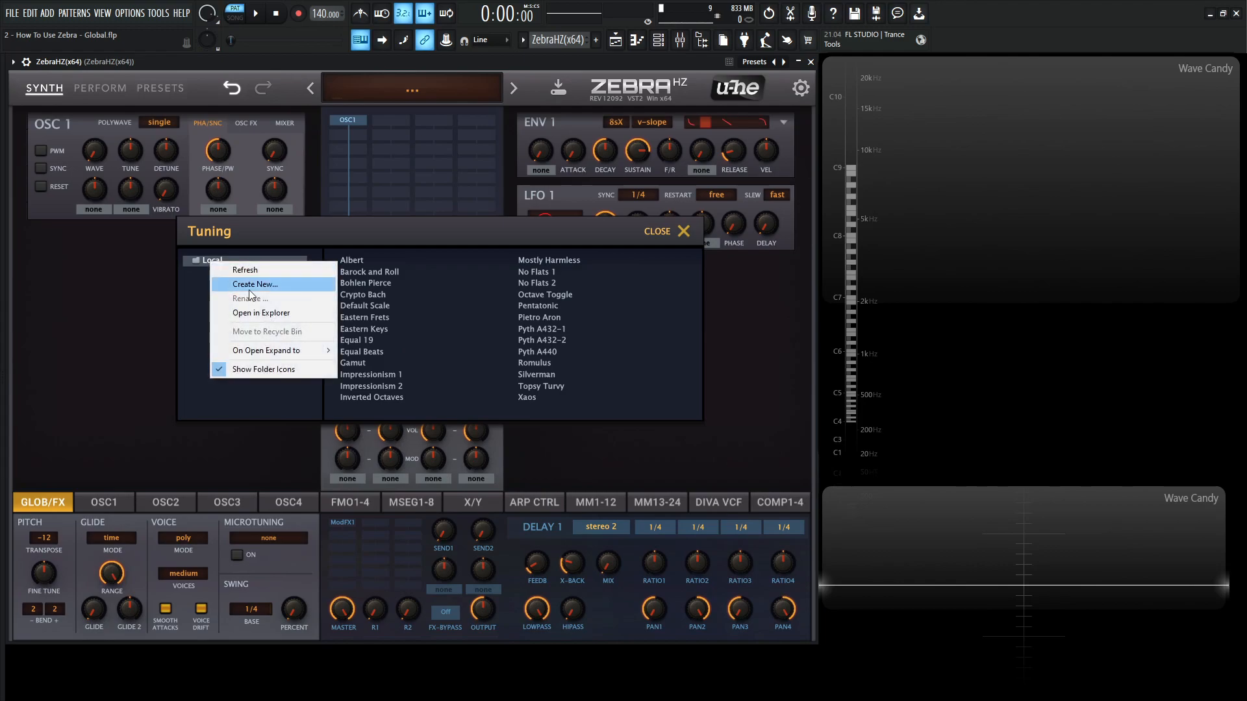
left_click(504, 240)
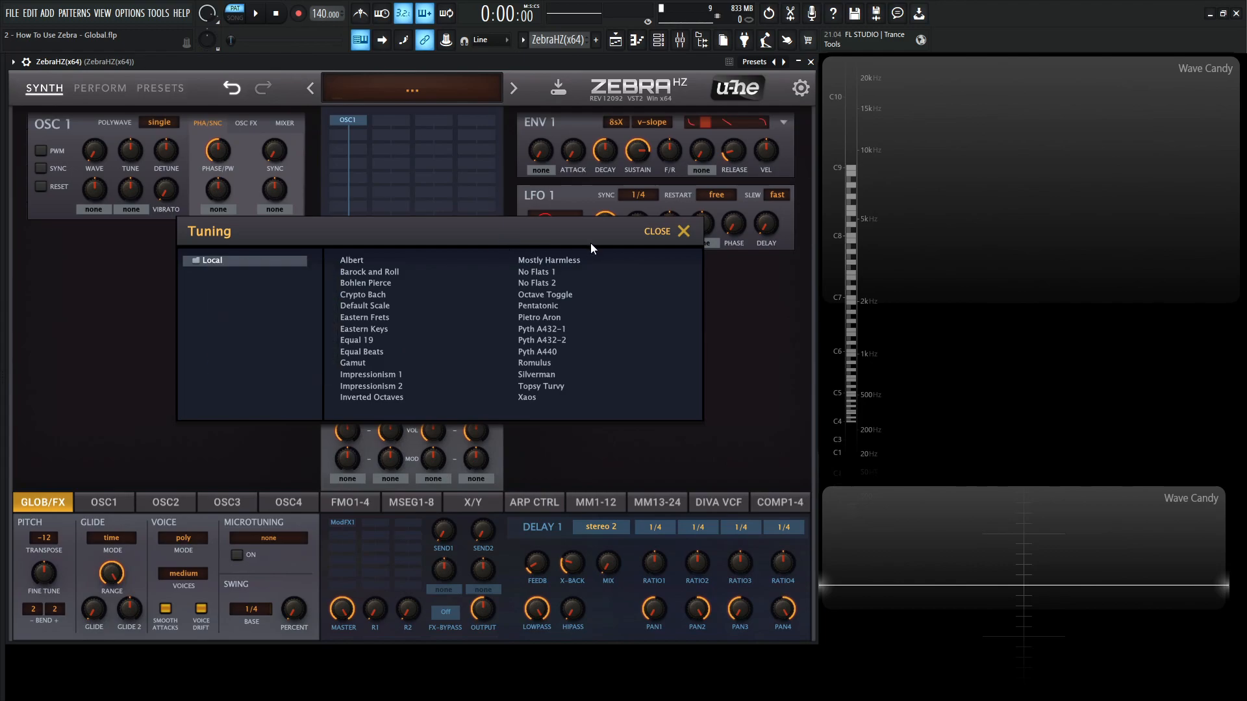
left_click(684, 233)
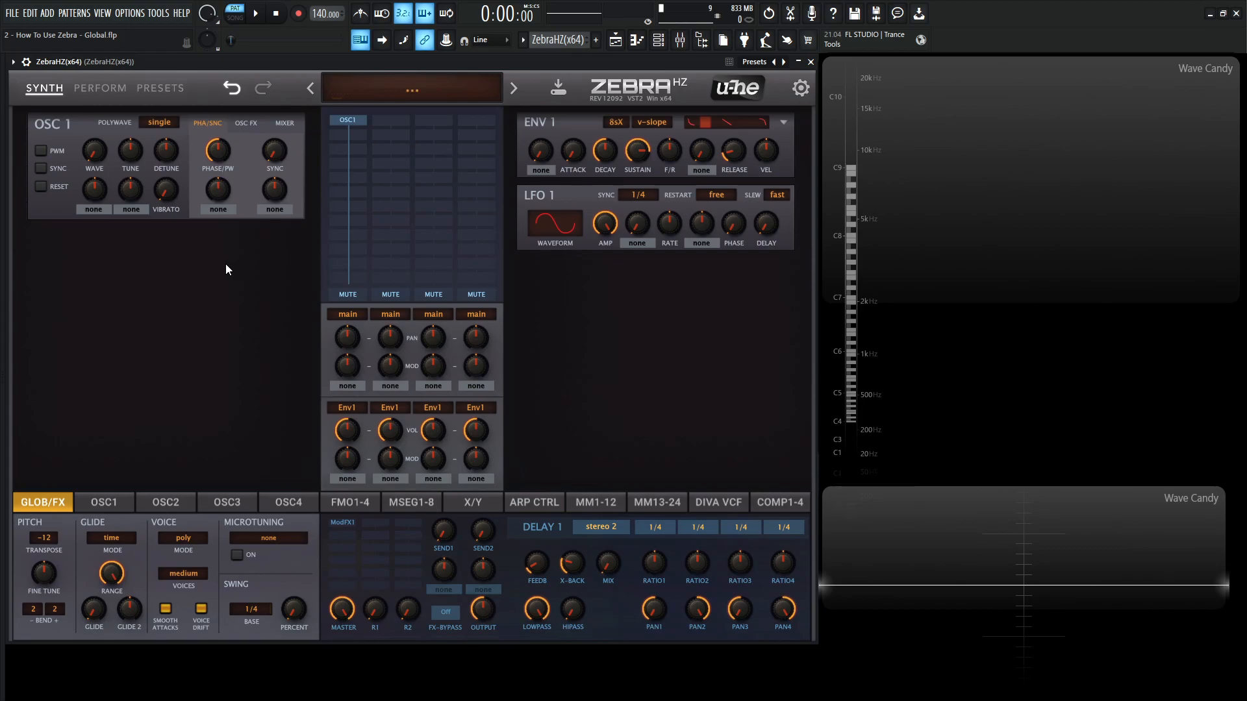
Open OSC1's waveform settings, review the waveform types while keeping GeoMorph, and set the oscillator's wave to 2.00.
left_click(115, 501)
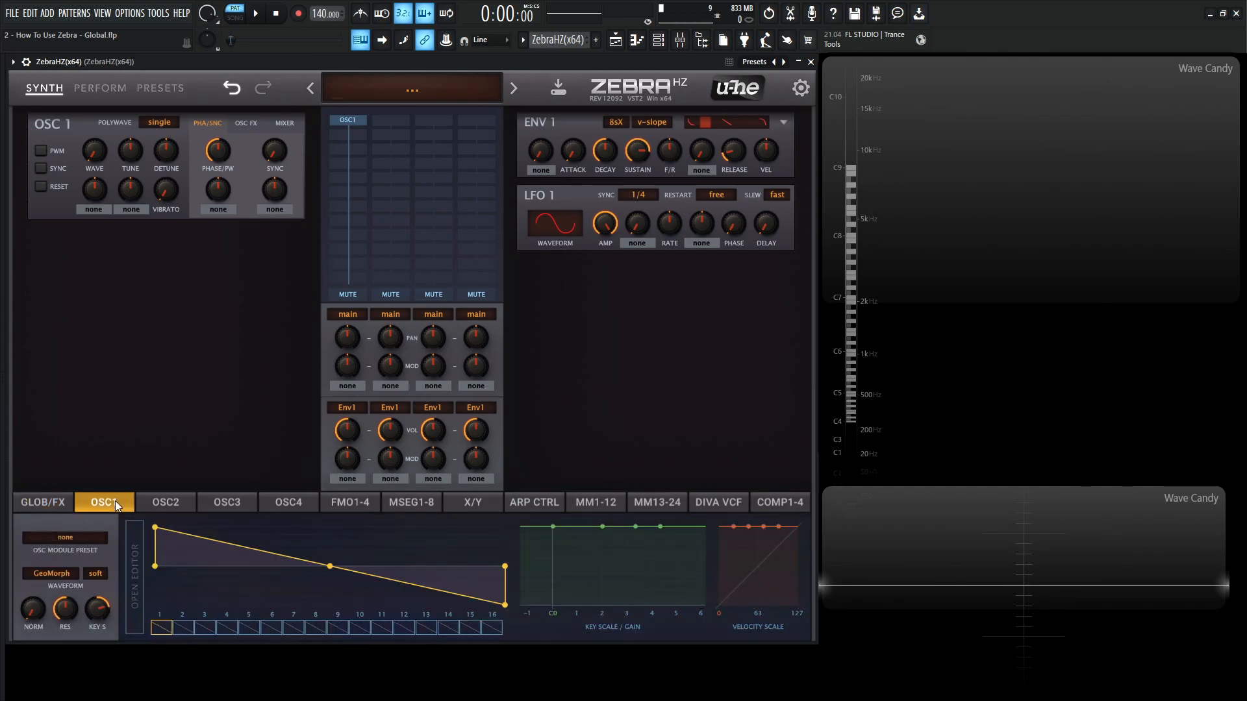
left_click(65, 574)
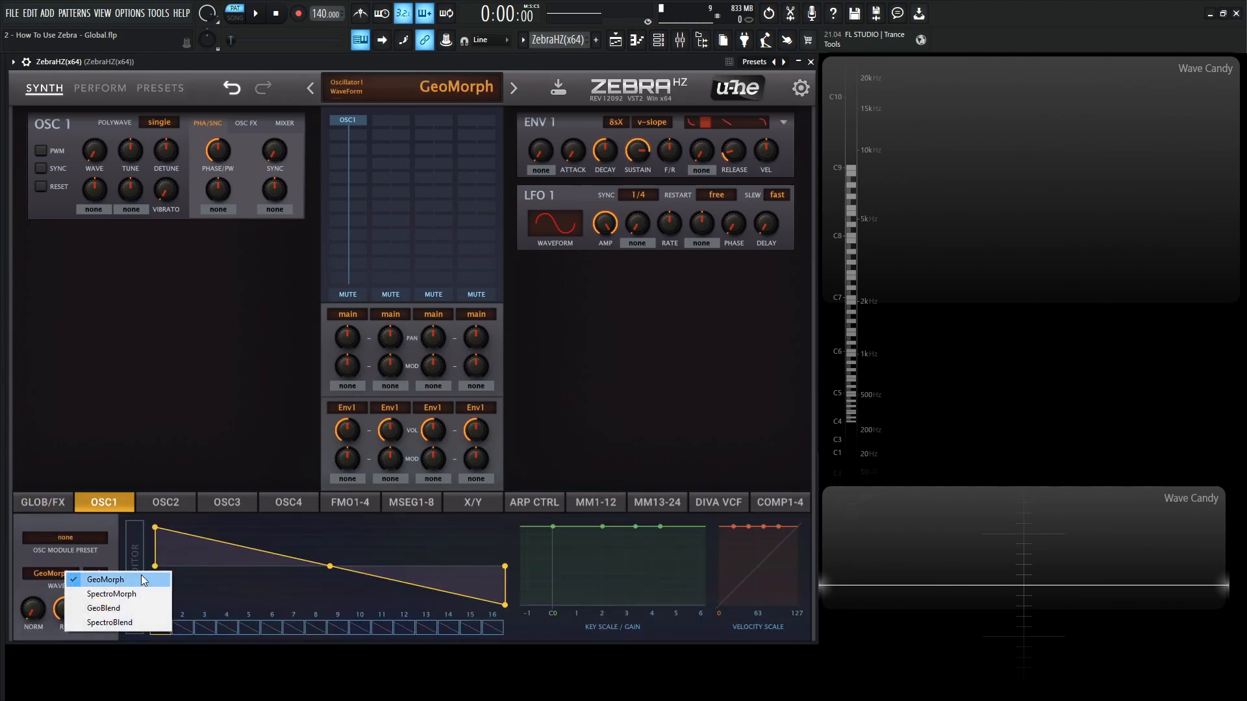
left_click(88, 520)
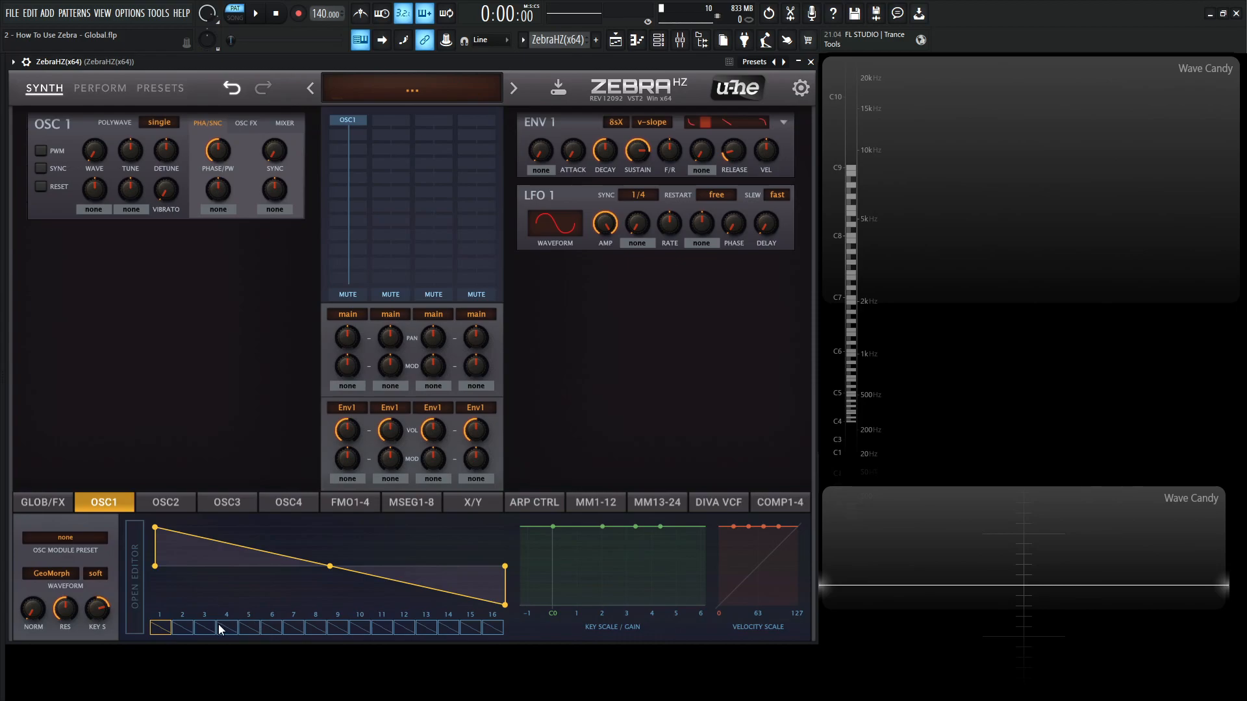
left_click_drag(128, 612, 179, 611)
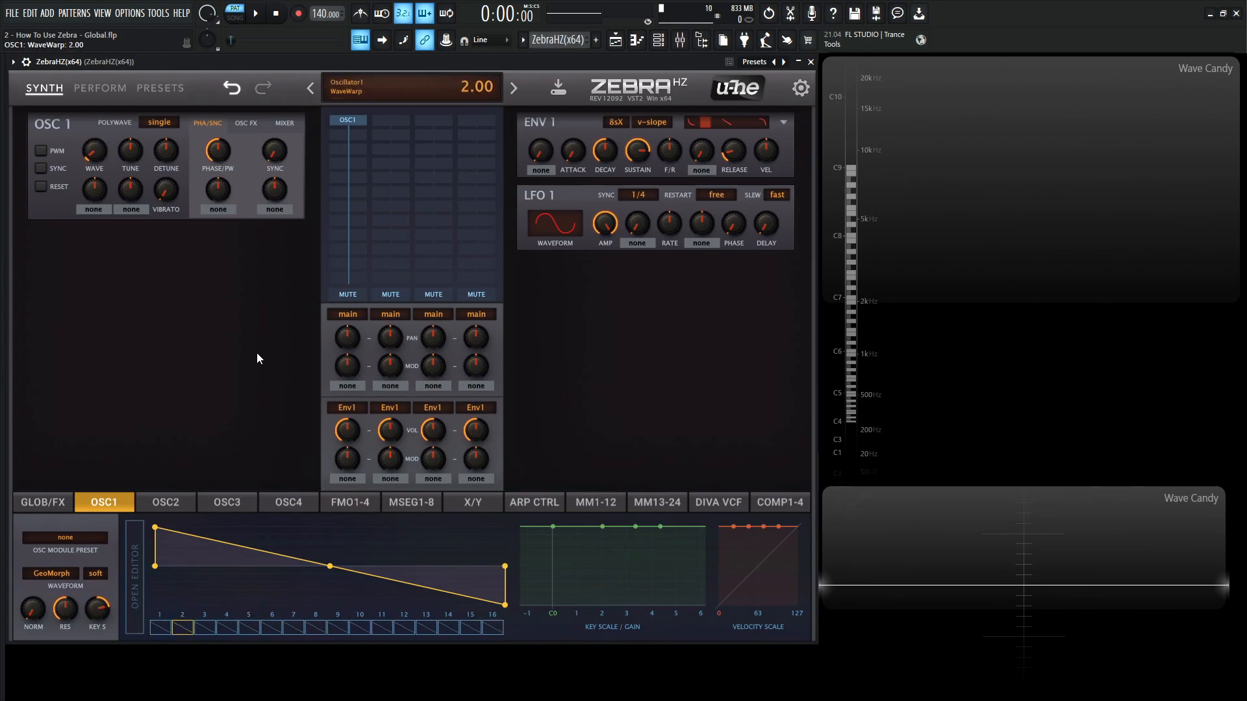